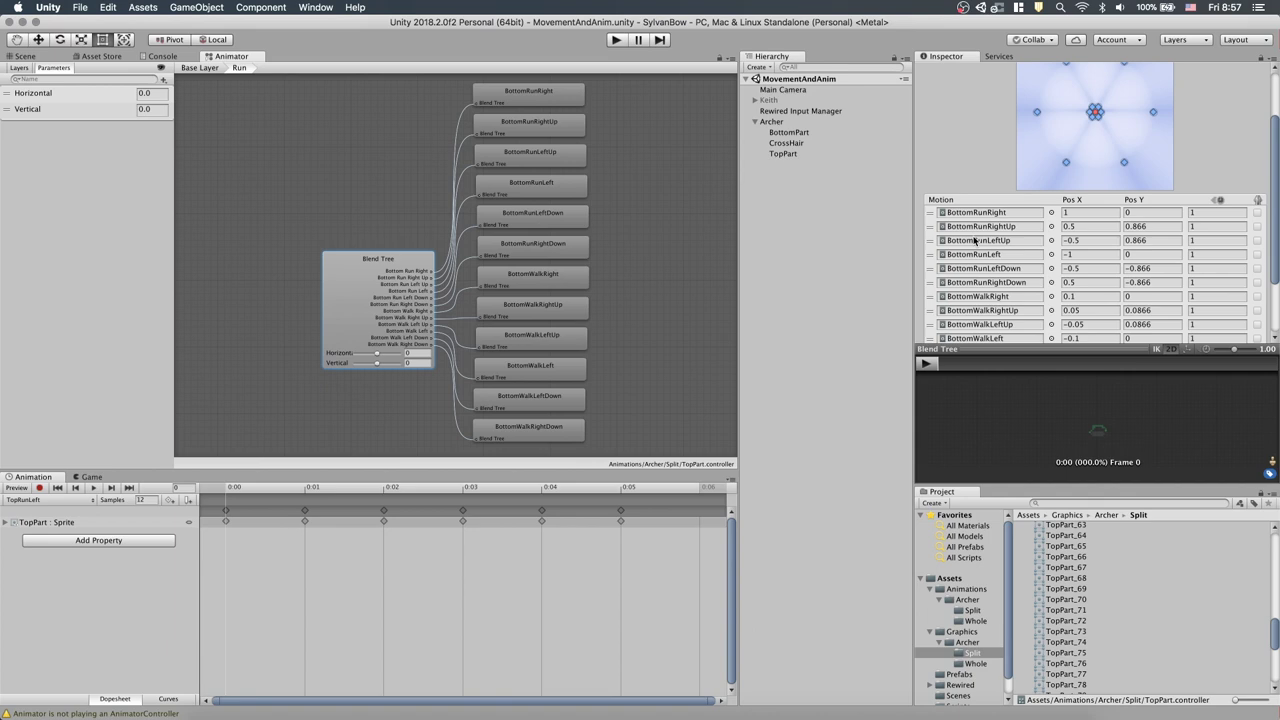
# Step: Replace the BottomRunRight motion in the Run blend tree with the TopRunRight clip
pyautogui.click(1051, 191)
pyautogui.scroll(-5, 665, 300)
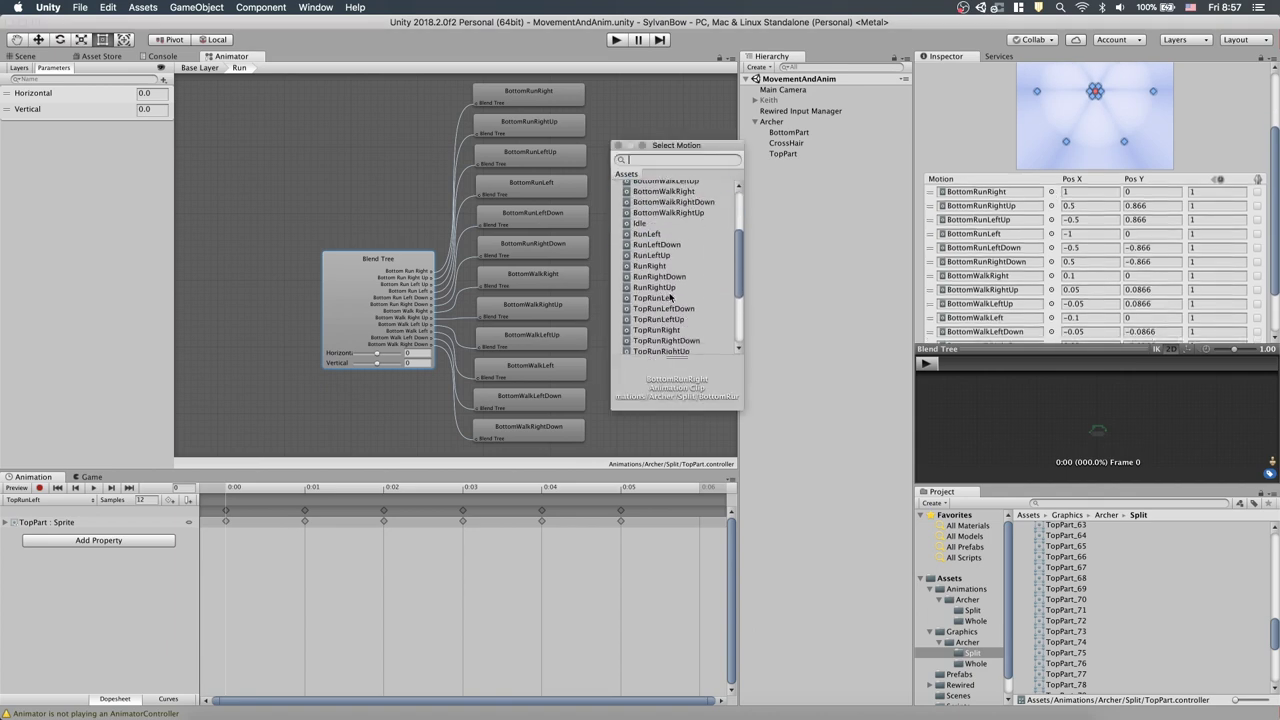
pyautogui.click(680, 329)
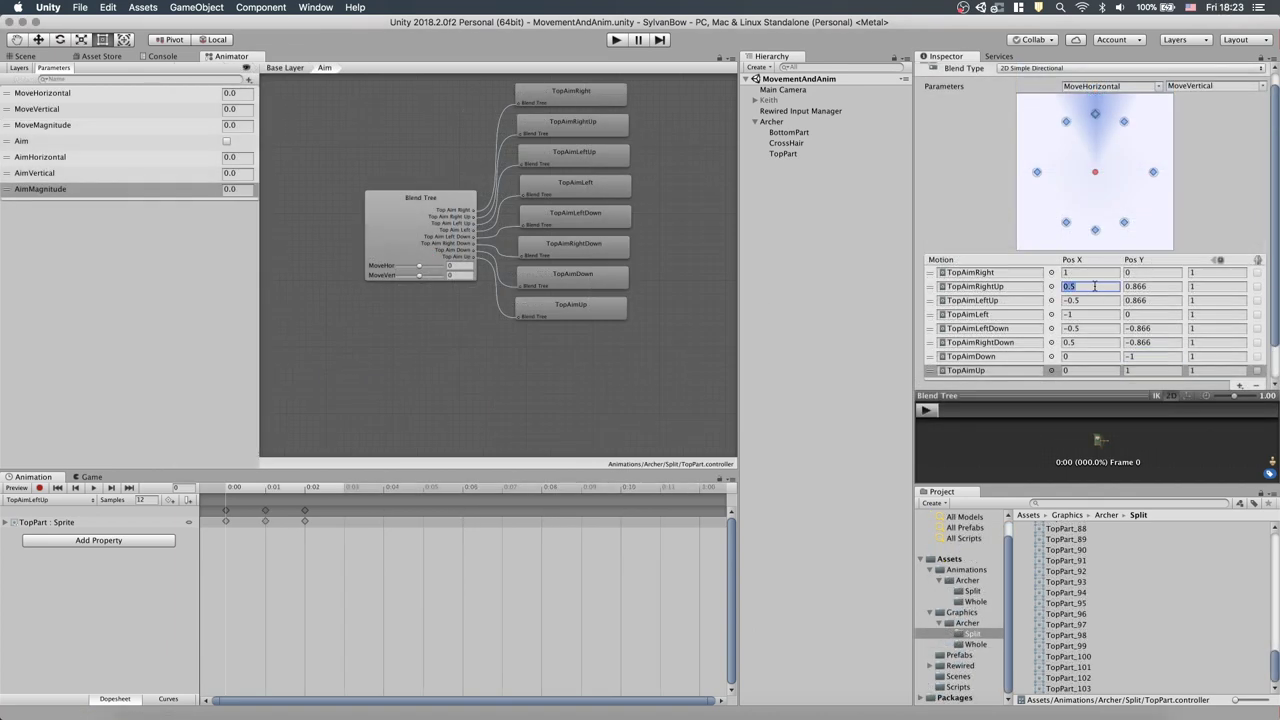
# Step: Set the Pos X of the TopAimRightUp motion to 0.5 in the Aim blend tree
pyautogui.click(1080, 287)
pyautogui.write('0.5')
pyautogui.press('Tab')
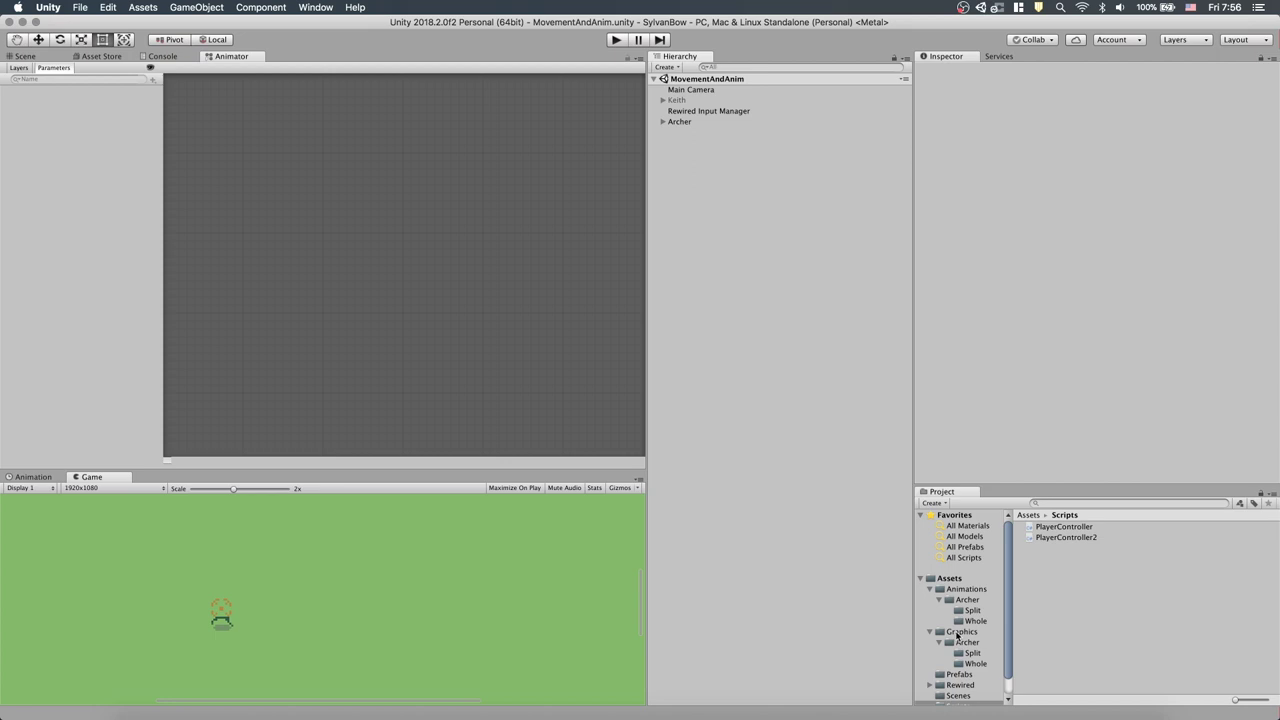
# Step: Place sprites TopPart_0 to TopPart_5 from Graphics/Archer/Split together in the scene, beside the archer, as one animated object
pyautogui.click(972, 653)
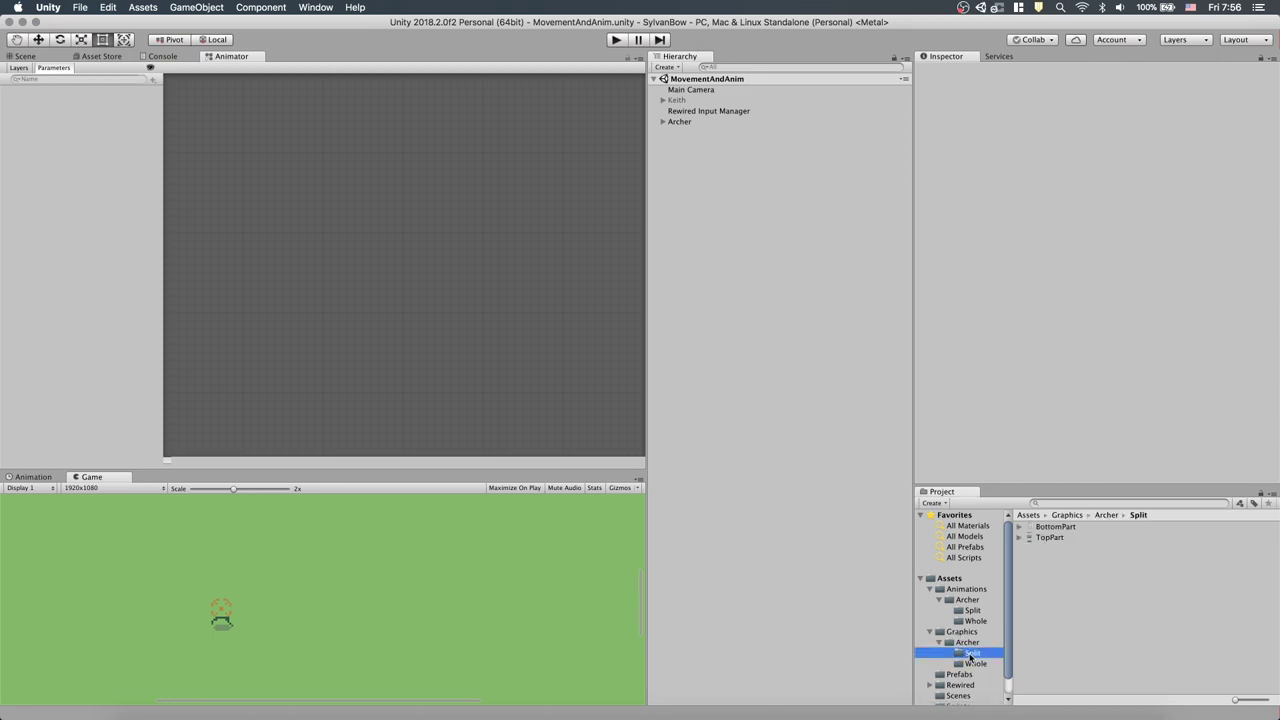
pyautogui.click(1019, 537)
pyautogui.click(1063, 548)
pyautogui.keyDown('shift'); pyautogui.click(1087, 601); pyautogui.keyUp('shift')
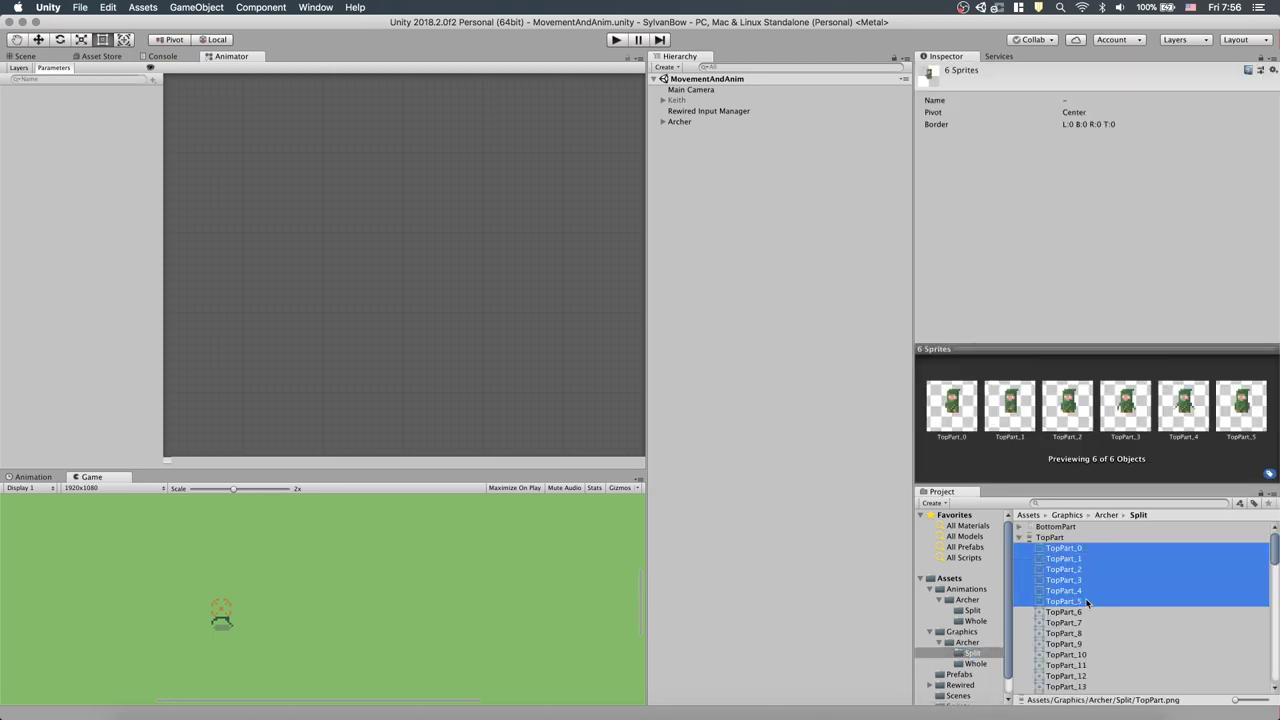
pyautogui.click(36, 58)
pyautogui.click(1075, 583)
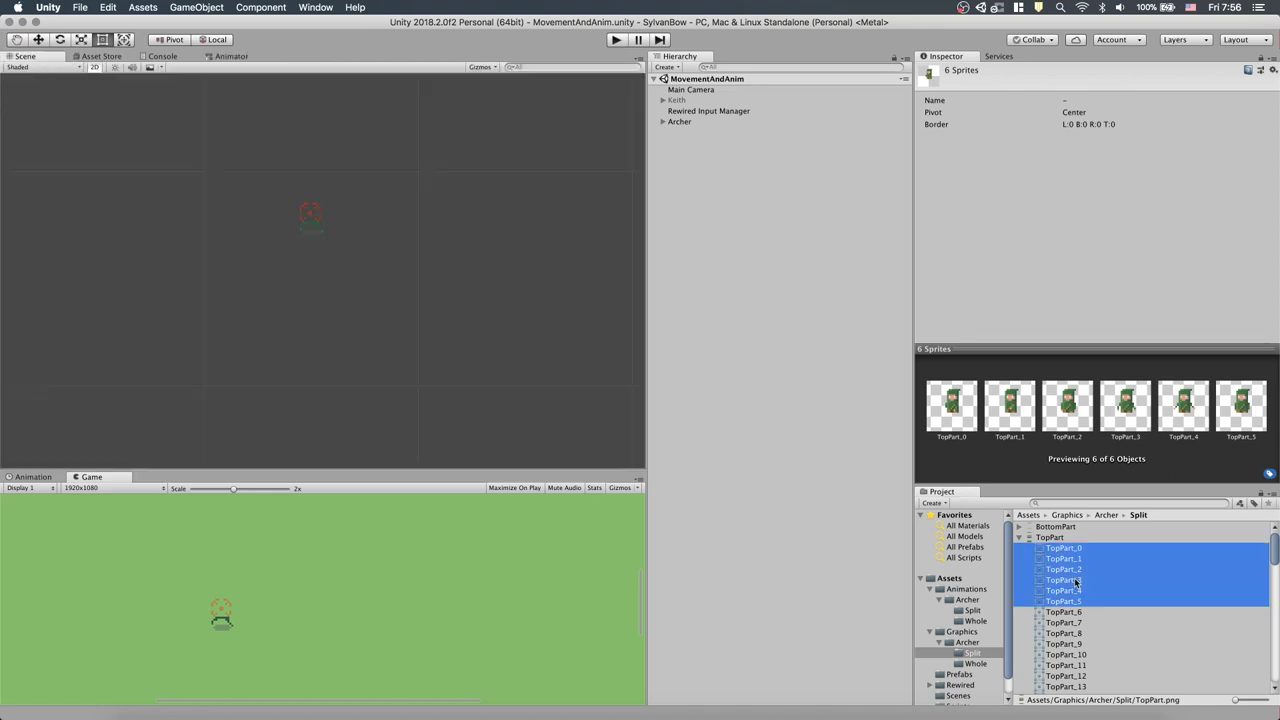
pyautogui.moveTo(1075, 583); pyautogui.dragTo(383, 230)
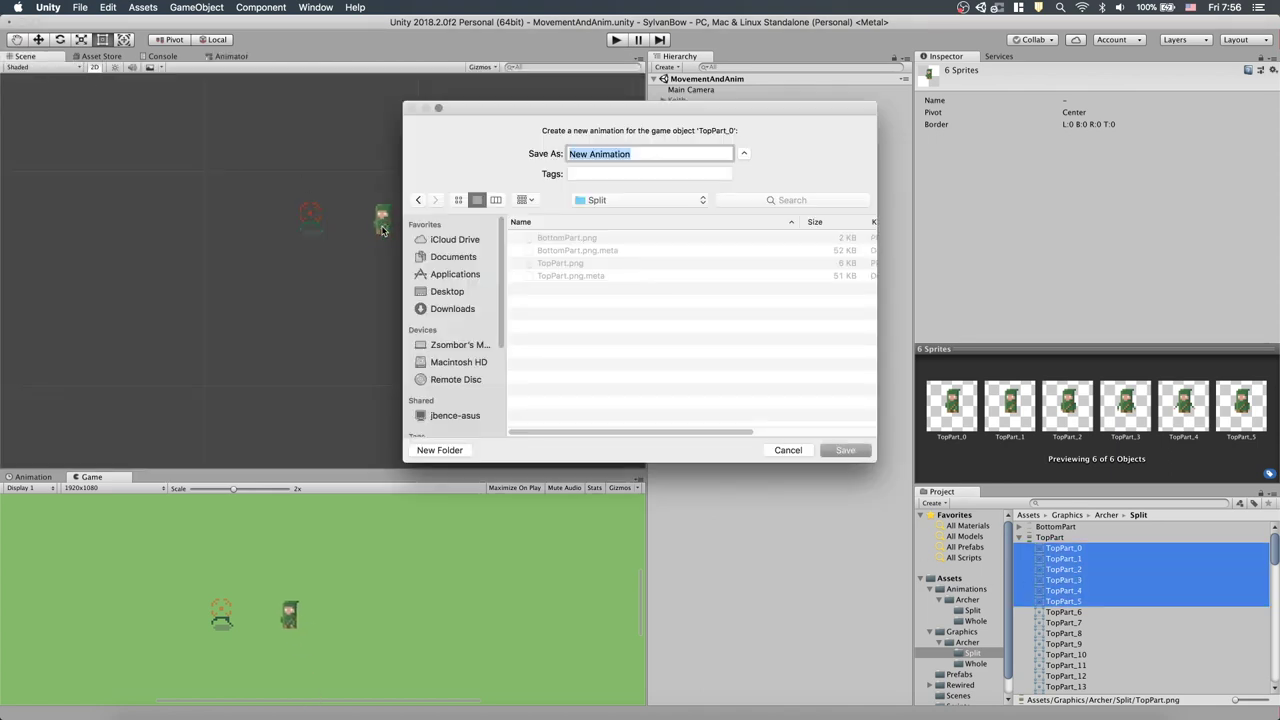
# Step: Save the new animation clip as TopRunLeft in the Assets/Animations/Archer/Split folder
pyautogui.click(674, 200)
pyautogui.click(664, 241)
pyautogui.click(563, 240)
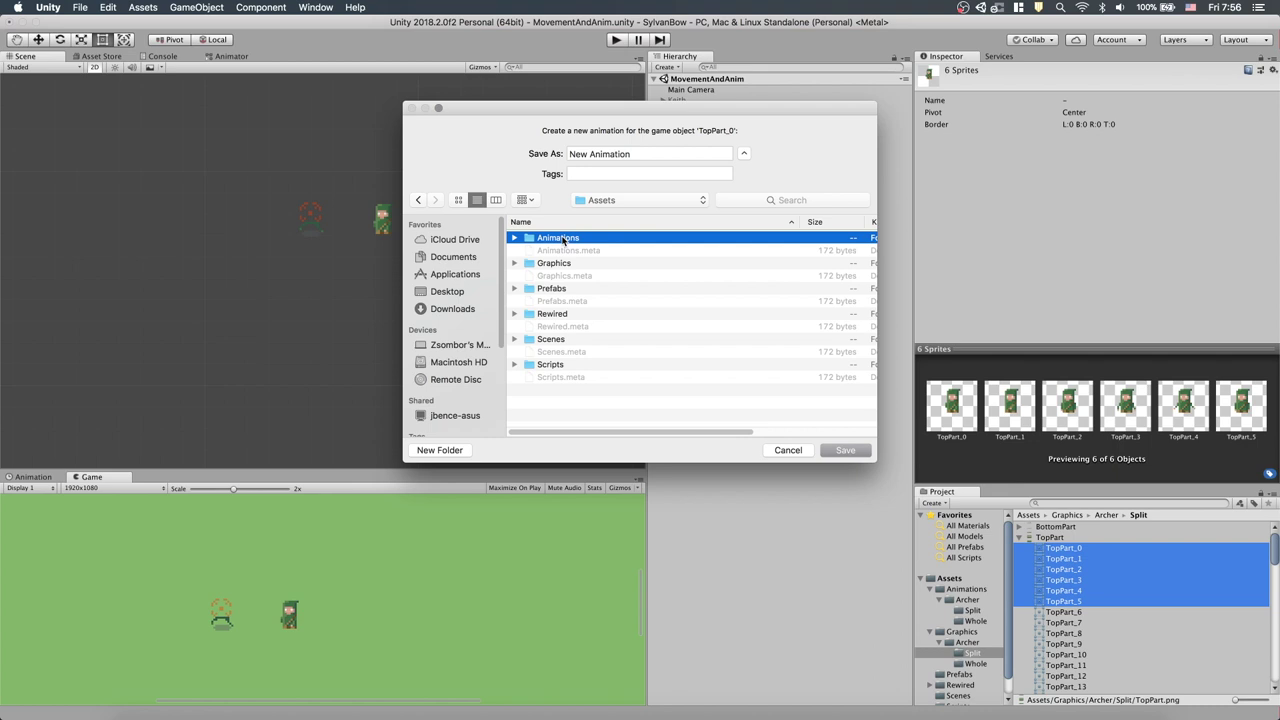
pyautogui.doubleClick(560, 239)
pyautogui.doubleClick(558, 239)
pyautogui.doubleClick(558, 239)
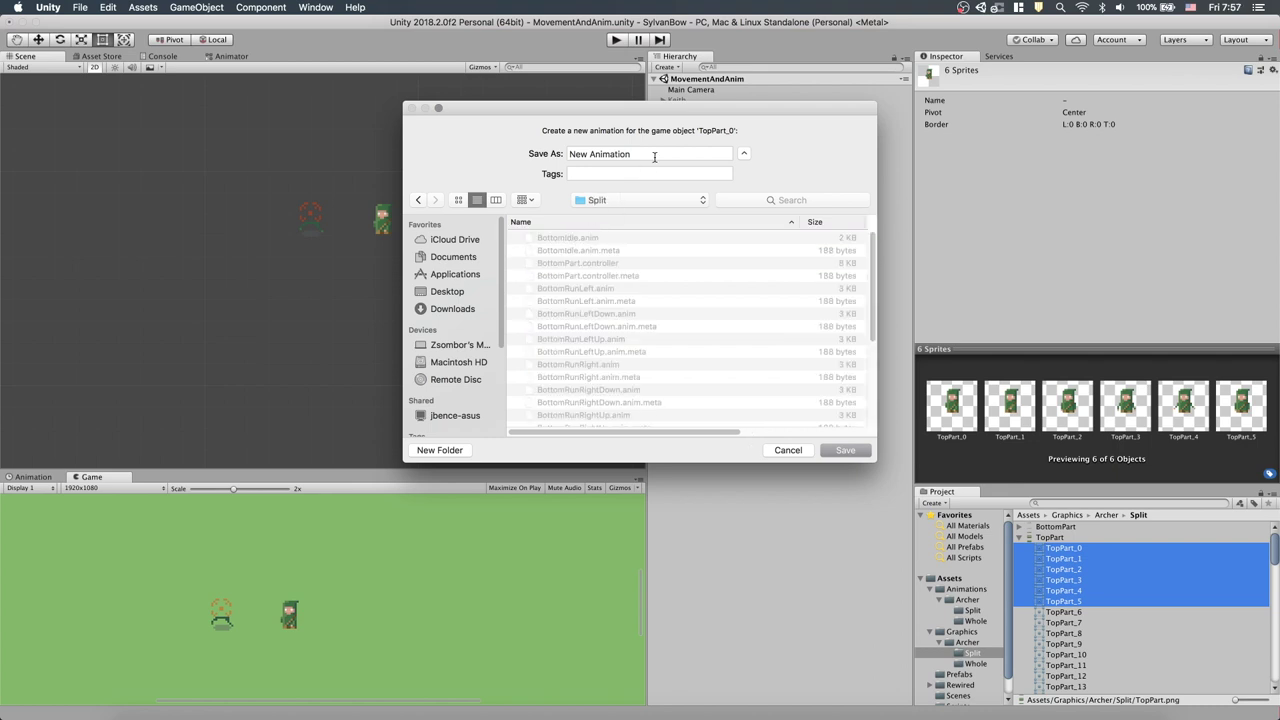
pyautogui.moveTo(654, 157); pyautogui.dragTo(560, 152)
pyautogui.write('TopRunLeft')
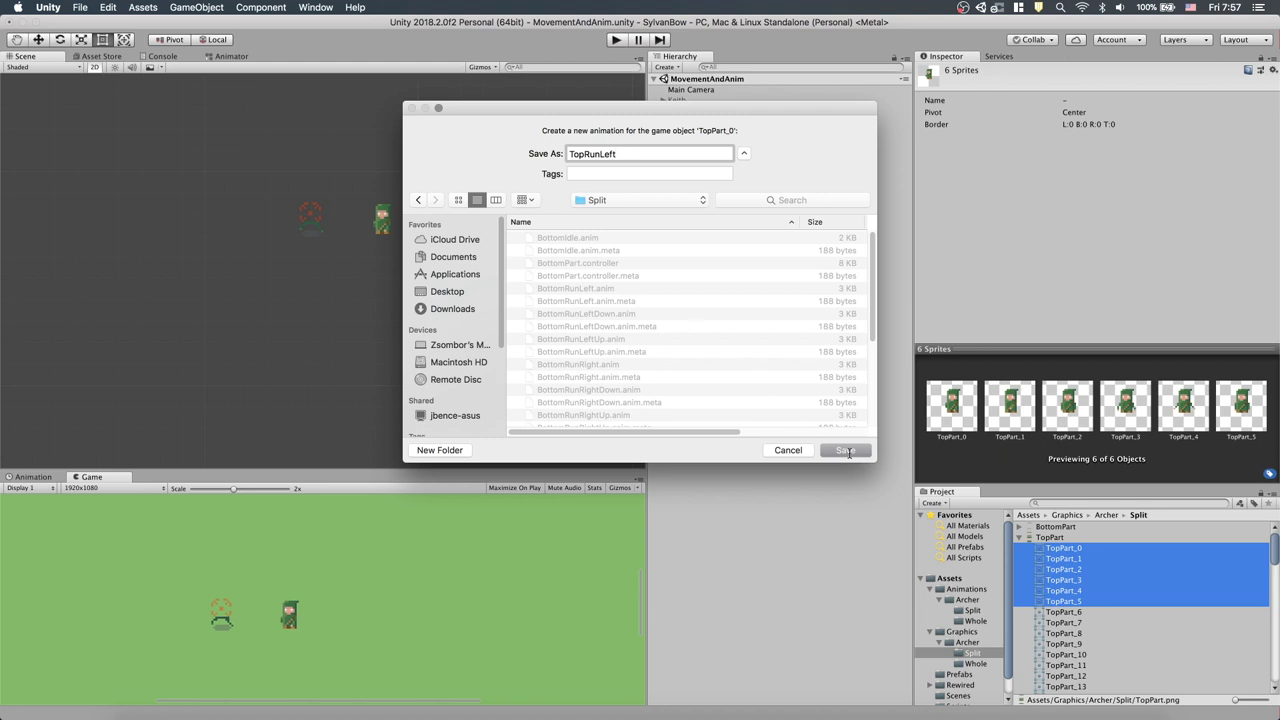
pyautogui.click(846, 450)
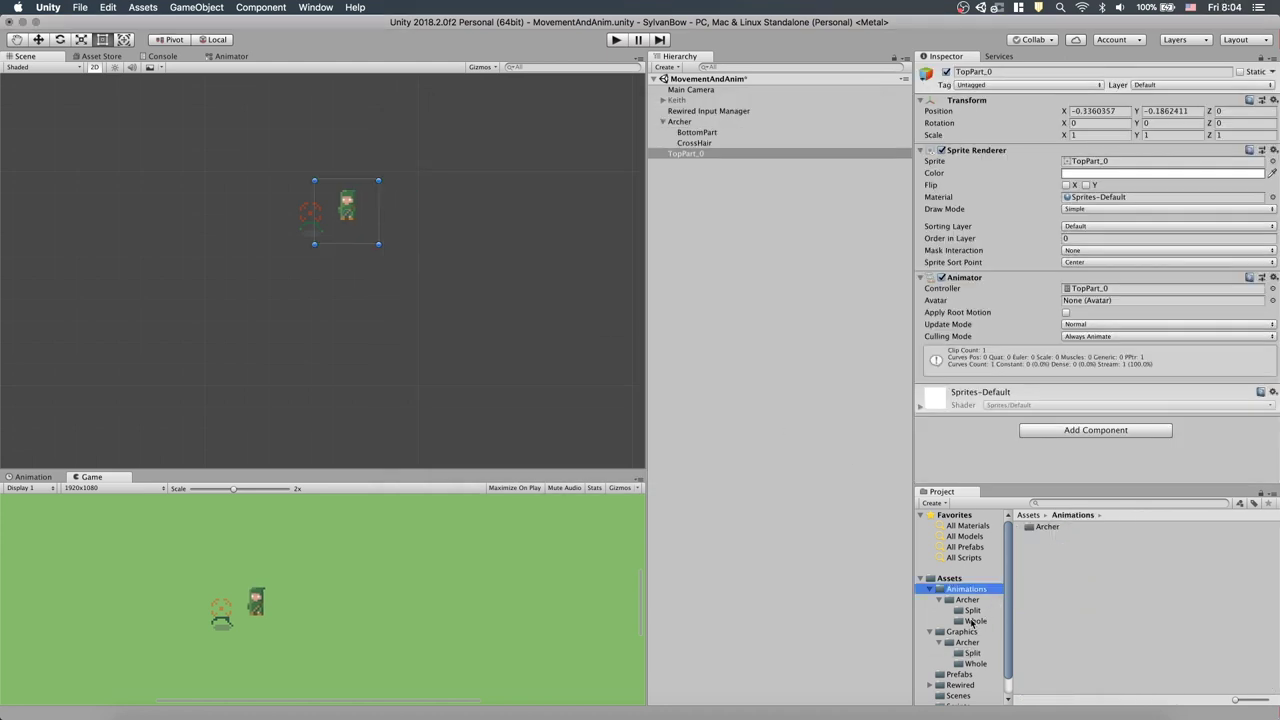
# Step: Examine the TopRunLeft clip, the TopPart_0 controller and the controller assignment of the TopPart_0 game object
pyautogui.click(971, 611)
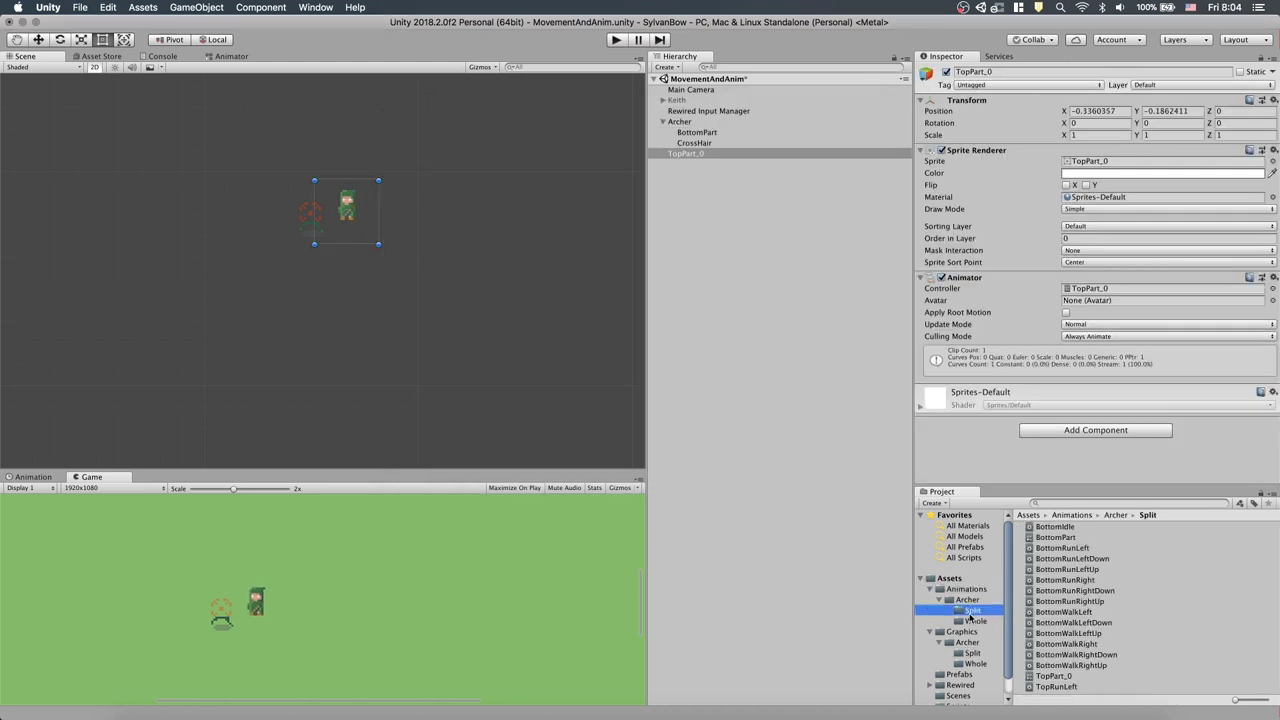
pyautogui.click(1057, 687)
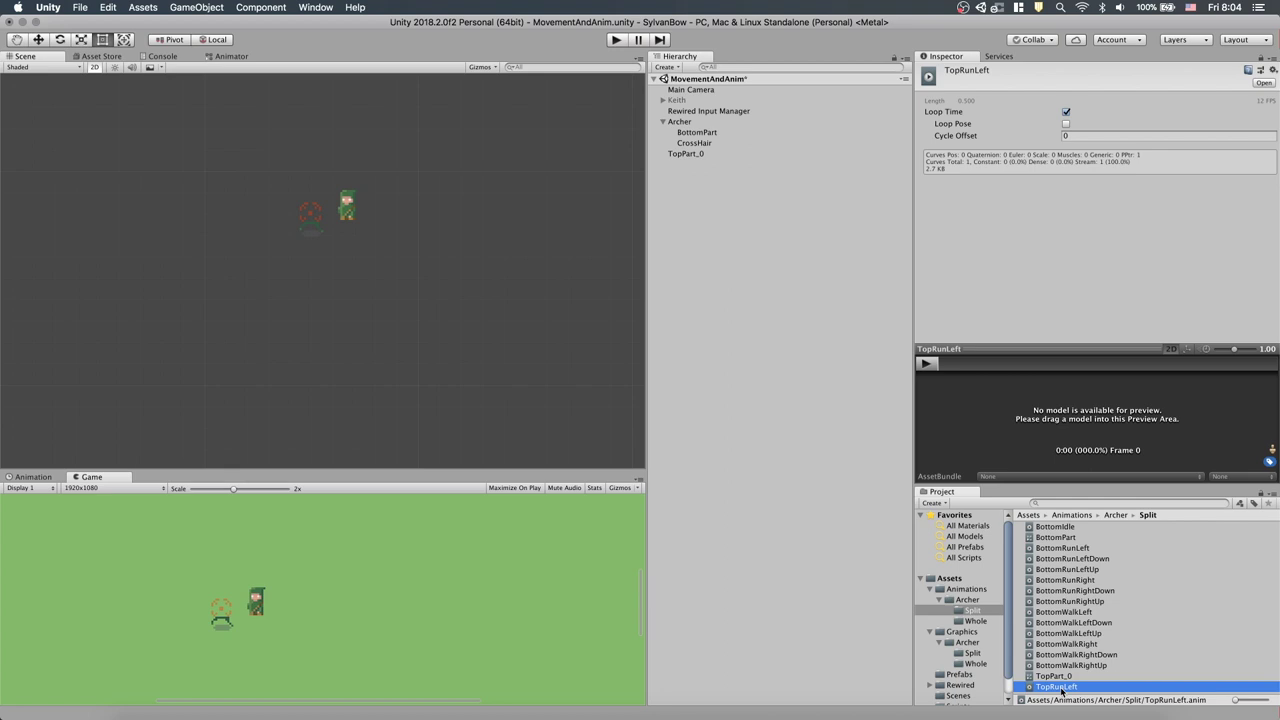
pyautogui.click(1052, 677)
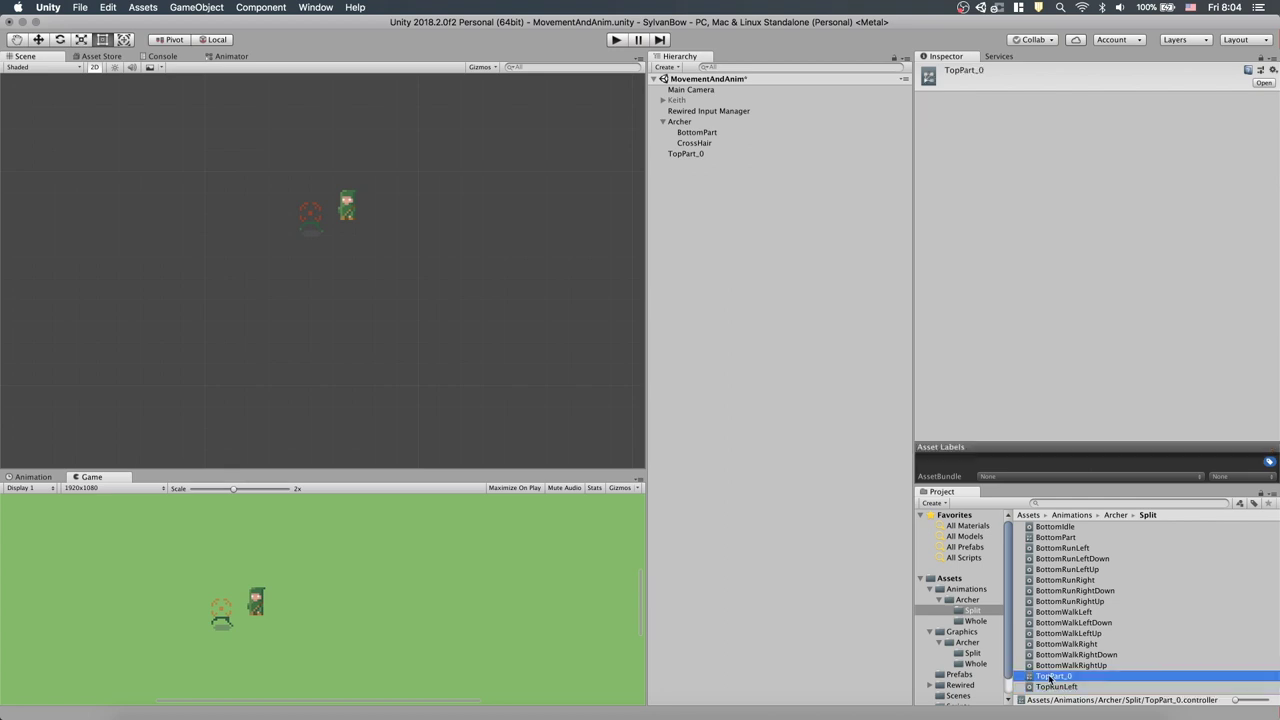
pyautogui.click(679, 155)
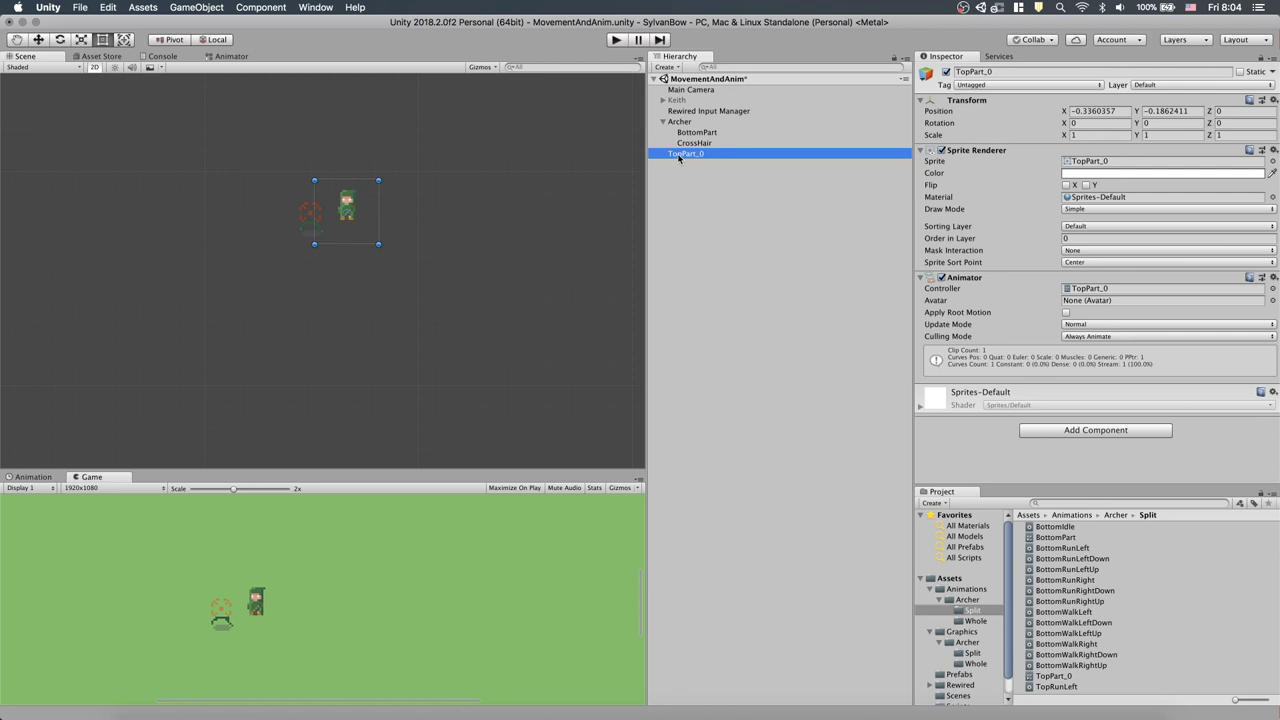
pyautogui.click(1098, 289)
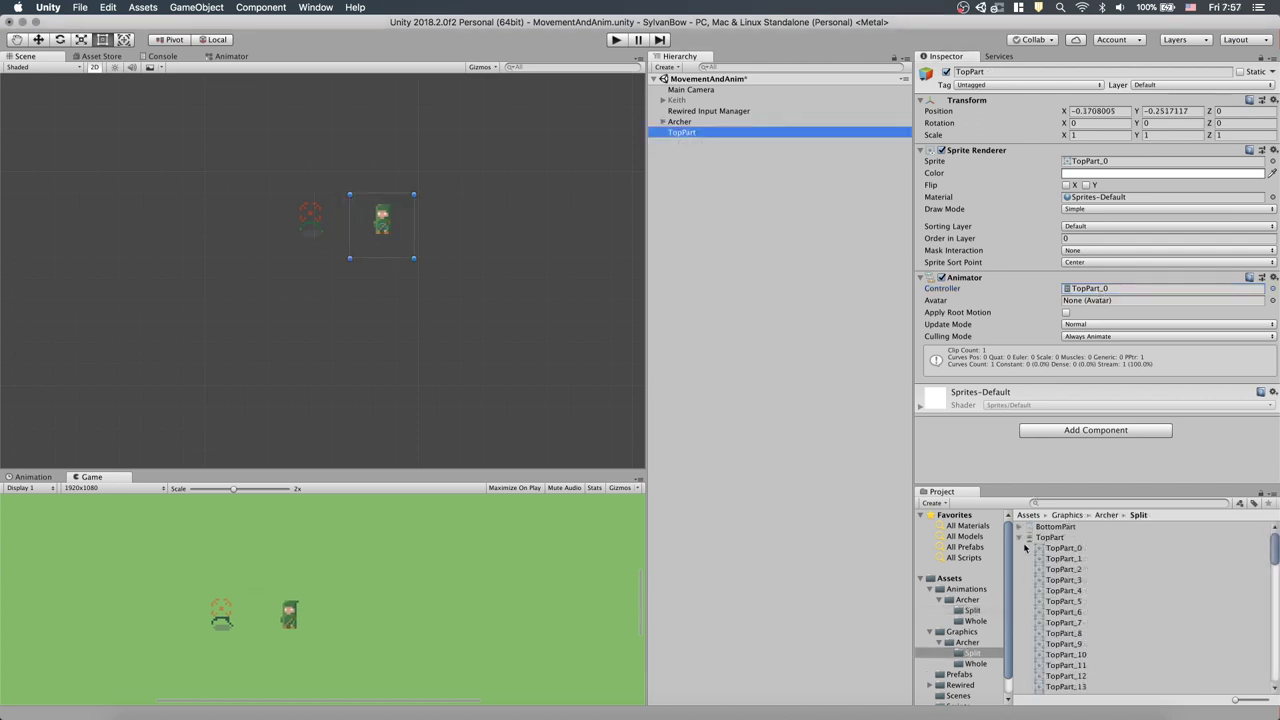
# Step: Rename both the TopPart_0 game object and its animator controller in Animations/Archer/Split to TopPart
pyautogui.click(969, 611)
pyautogui.click(1067, 677)
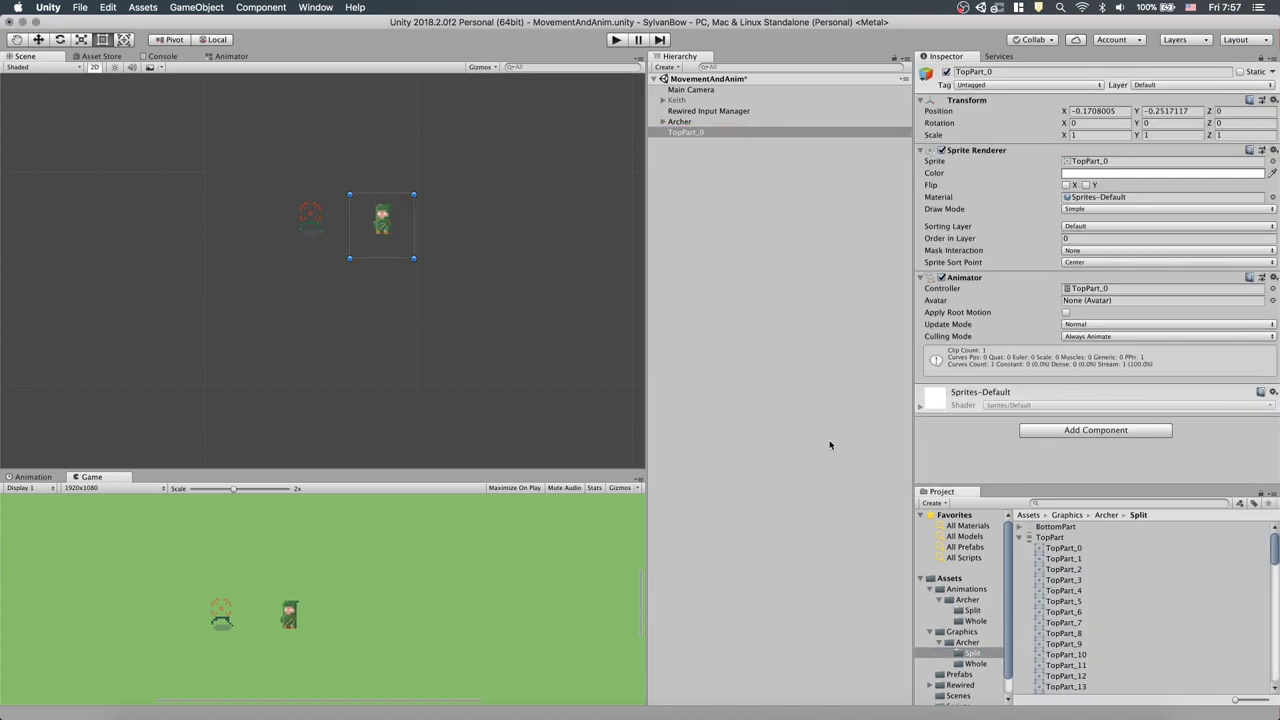
pyautogui.click(700, 132)
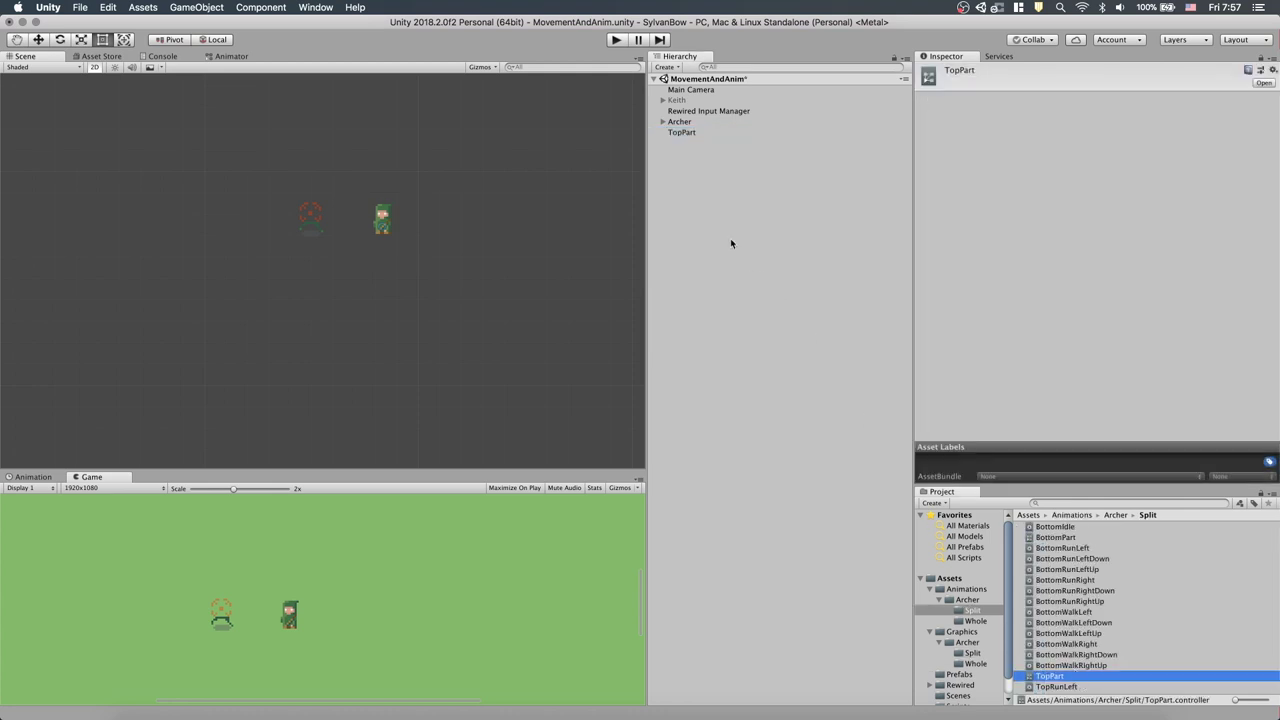
# Step: Make TopPart a child of Archer and set its position to X 0, Y 0, Z 0
pyautogui.click(685, 132)
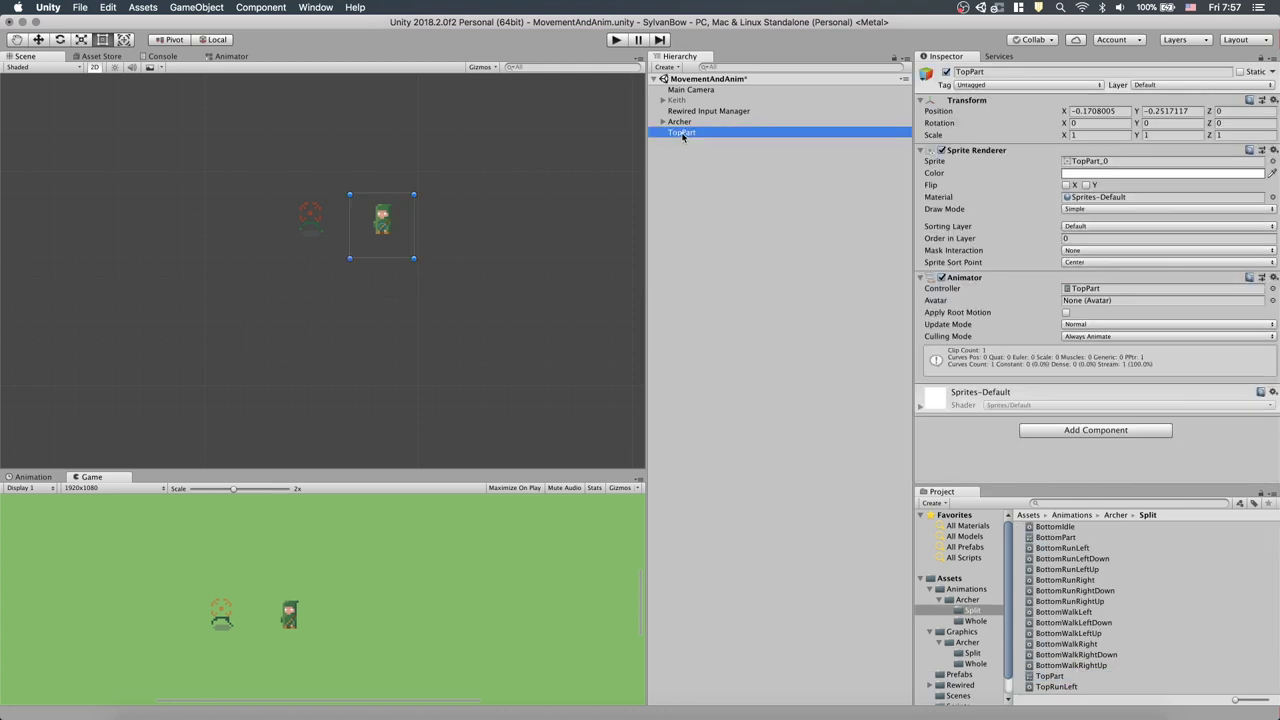
pyautogui.moveTo(685, 133); pyautogui.dragTo(674, 124)
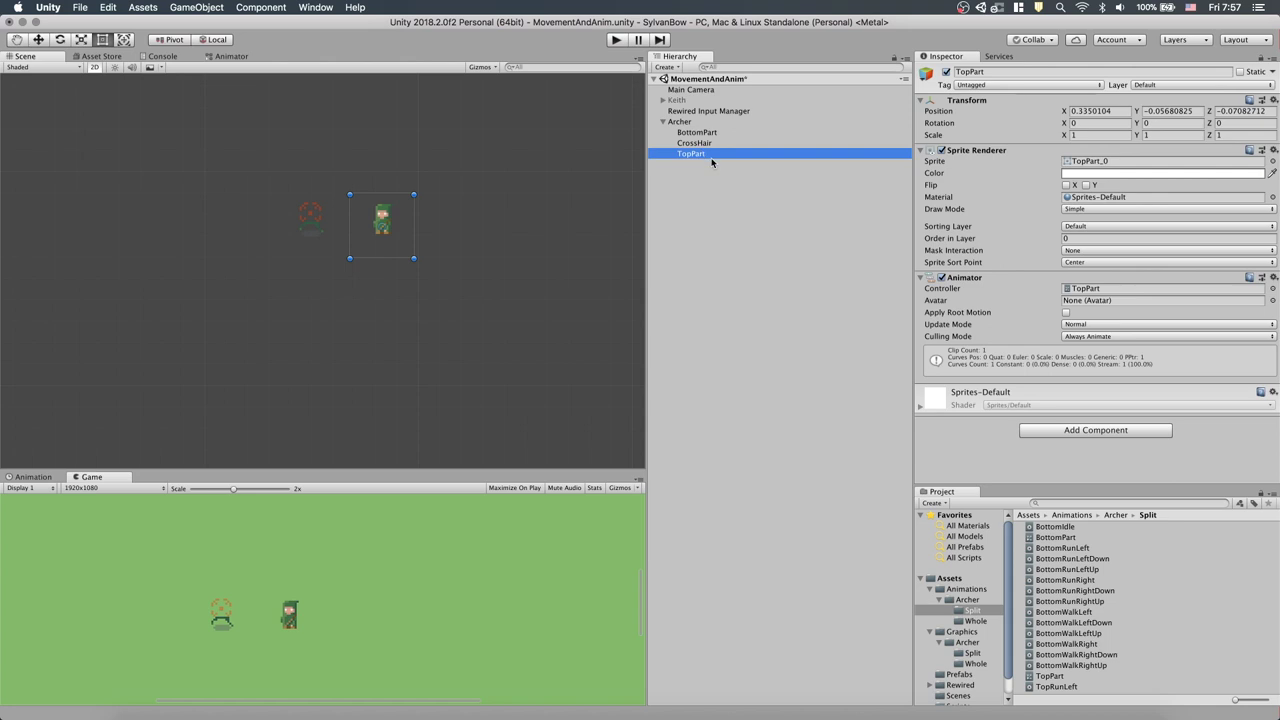
pyautogui.click(1103, 111)
pyautogui.write('0')
pyautogui.click(1160, 111)
pyautogui.write('0')
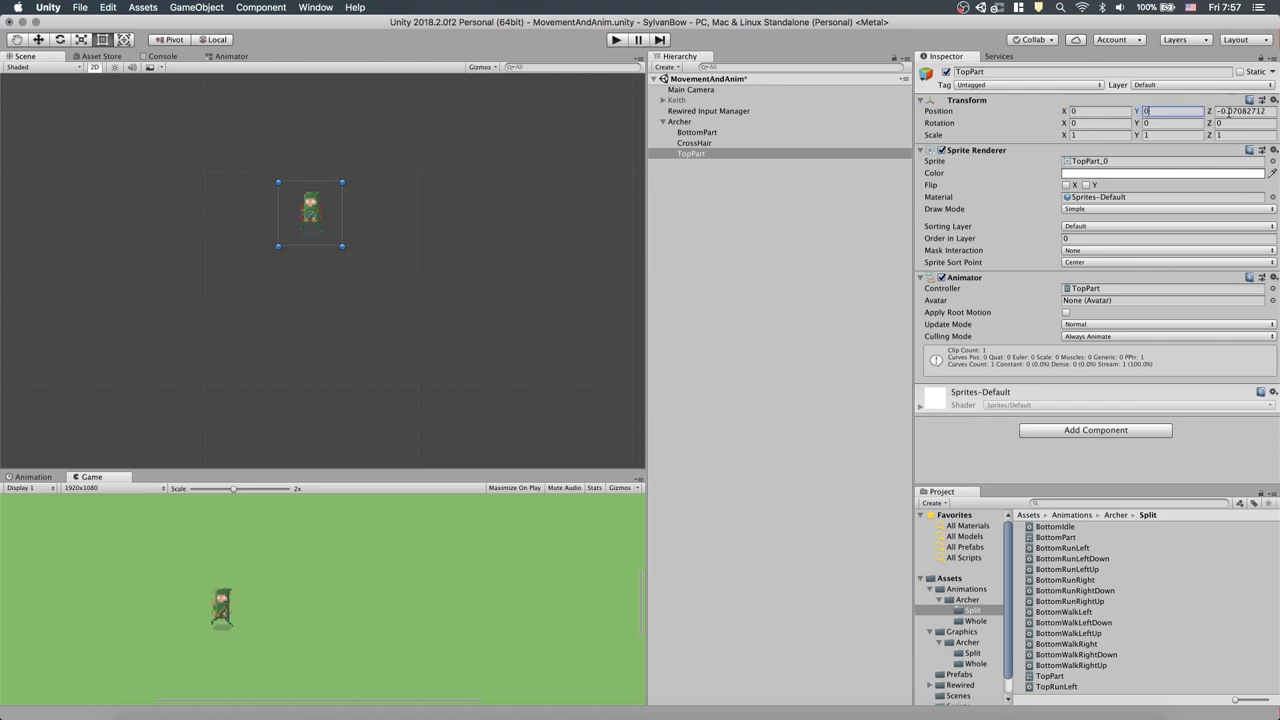
pyautogui.click(1243, 111)
pyautogui.write('0')
pyautogui.click(997, 108)
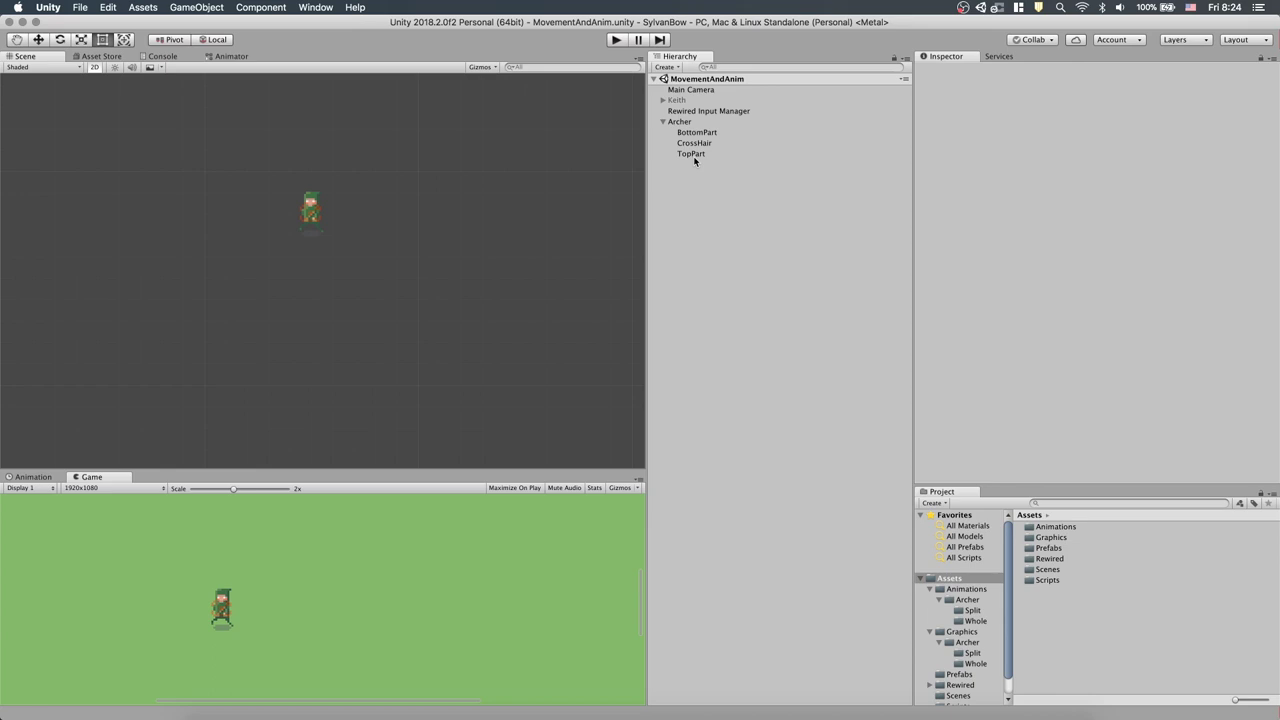
# Step: Display the Animator graph and Animation timeline of TopPart, and widen the area they occupy
pyautogui.click(692, 154)
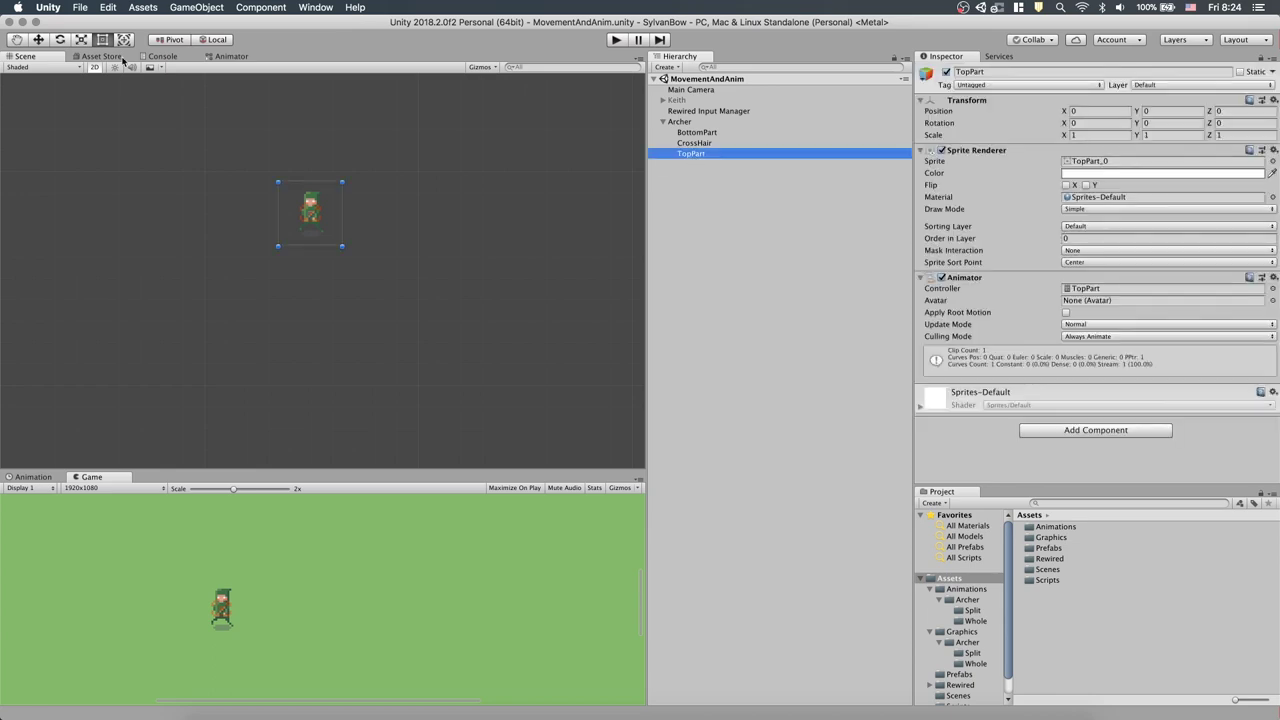
pyautogui.click(224, 57)
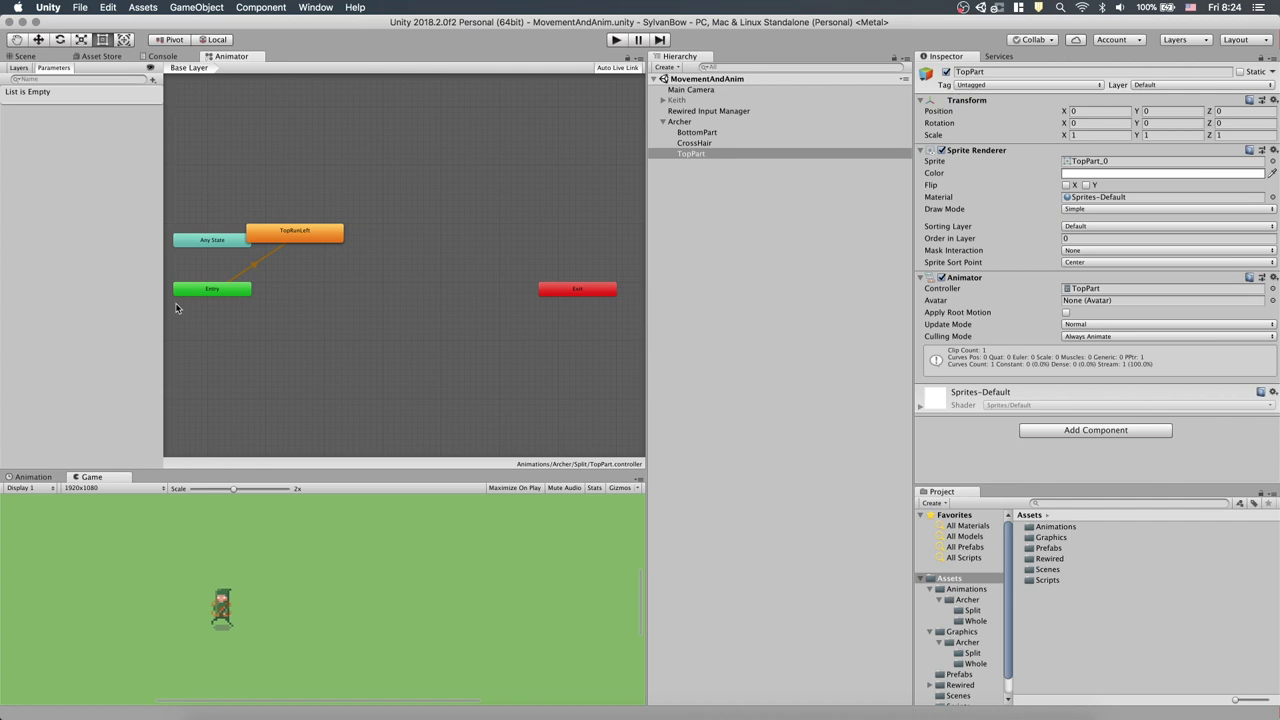
pyautogui.click(44, 478)
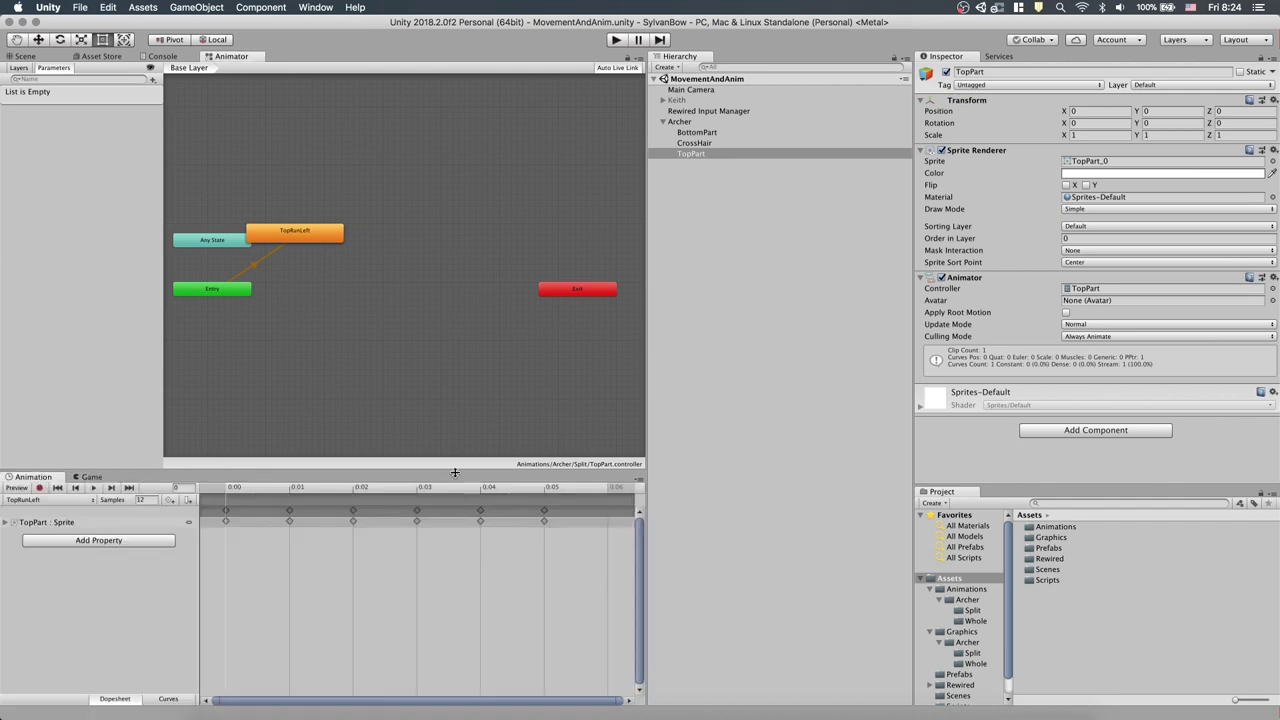
pyautogui.moveTo(645, 400); pyautogui.dragTo(738, 400)
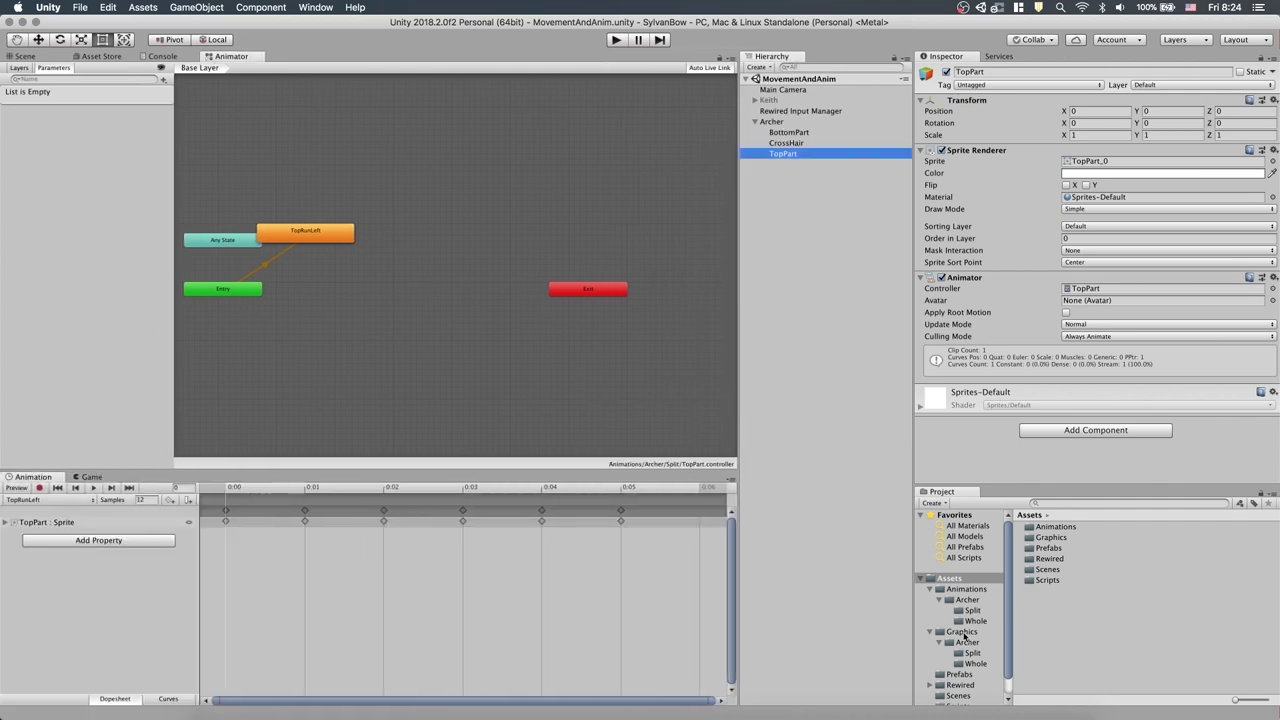
# Step: Create a TopRunRight animation clip for TopPart from sprites TopPart_6 to TopPart_11 in Graphics/Archer/Split
pyautogui.click(964, 633)
pyautogui.doubleClick(1044, 527)
pyautogui.doubleClick(1040, 549)
pyautogui.click(1048, 539)
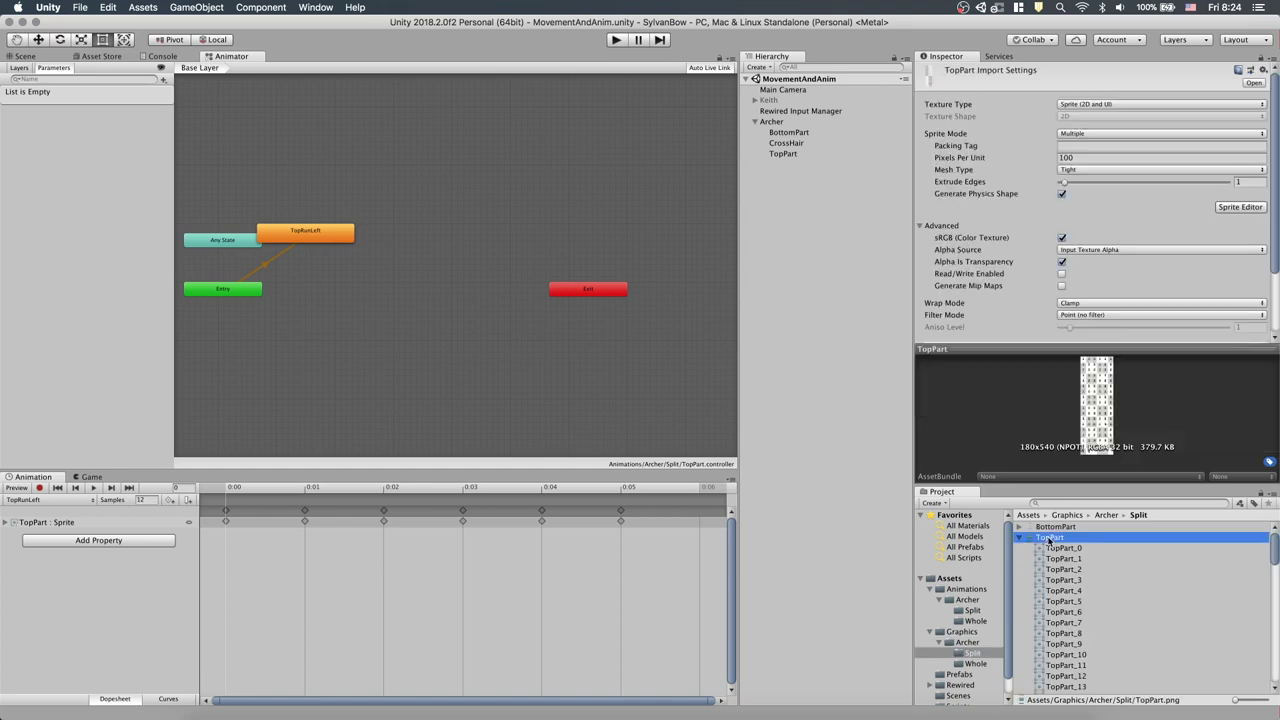
pyautogui.moveTo(410, 366); pyautogui.dragTo(535, 358, button='middle')
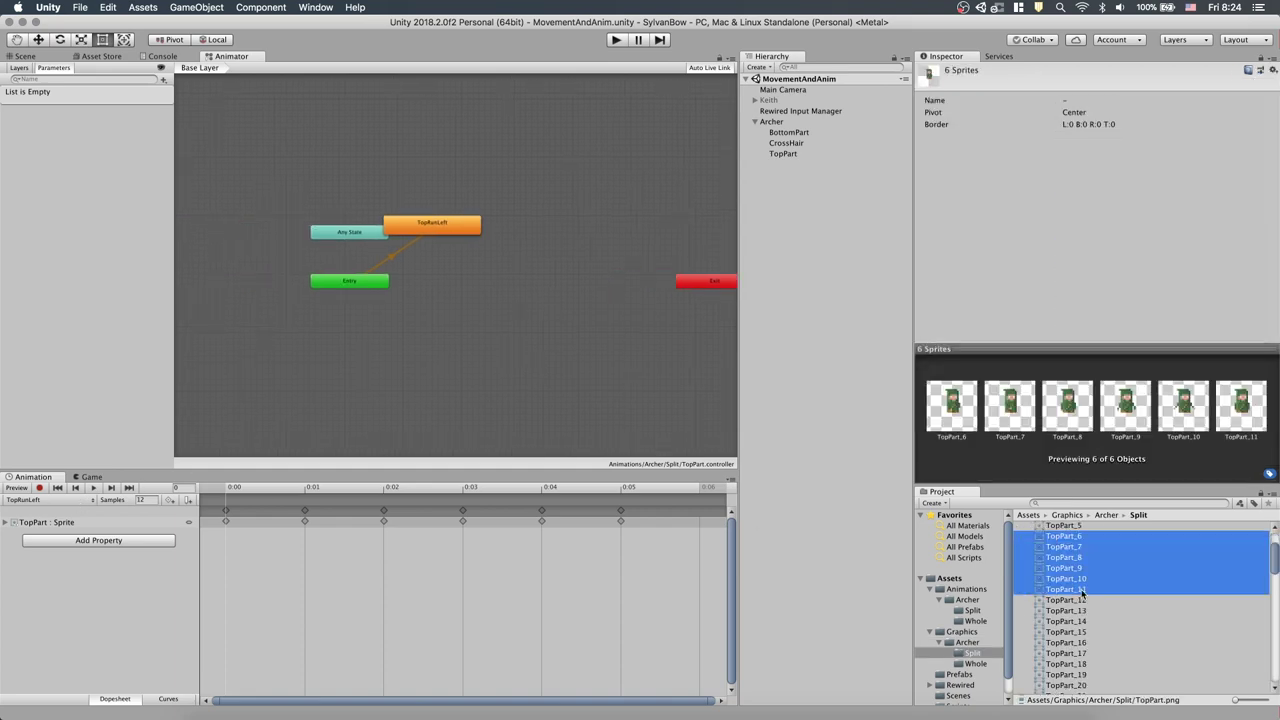
pyautogui.scroll(2, 1082, 592)
pyautogui.click(40, 499)
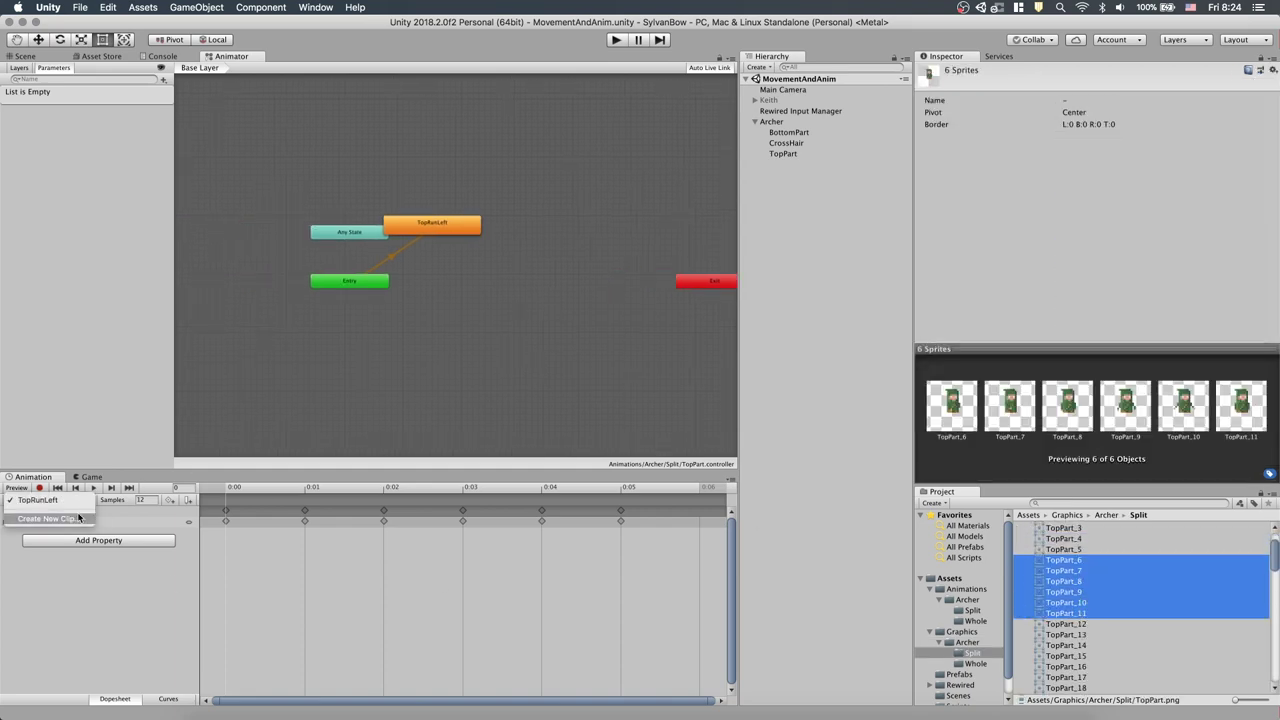
pyautogui.click(77, 512)
pyautogui.write('TopRunRight')
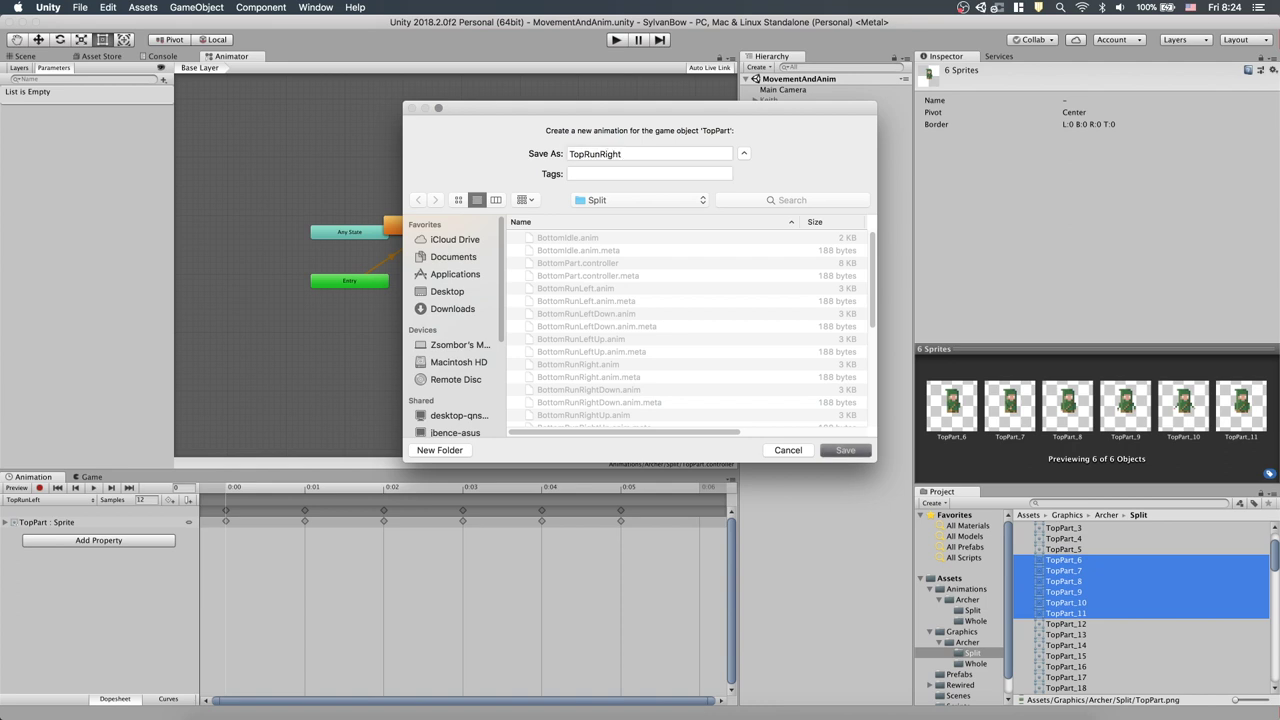
pyautogui.press('Return')
pyautogui.moveTo(1063, 582); pyautogui.dragTo(320, 551)
# Step: Set the sample rate of the TopRunRight clip to 12
pyautogui.click(142, 499)
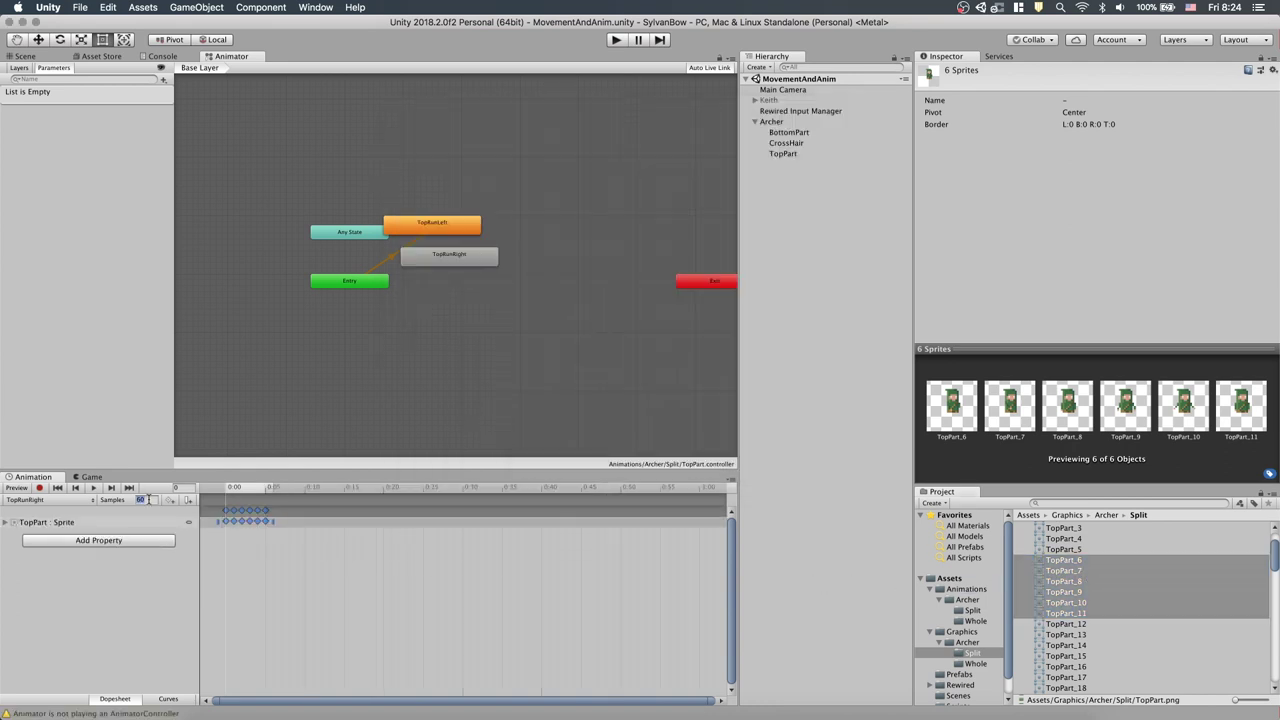
pyautogui.write('12')
pyautogui.press('Return')
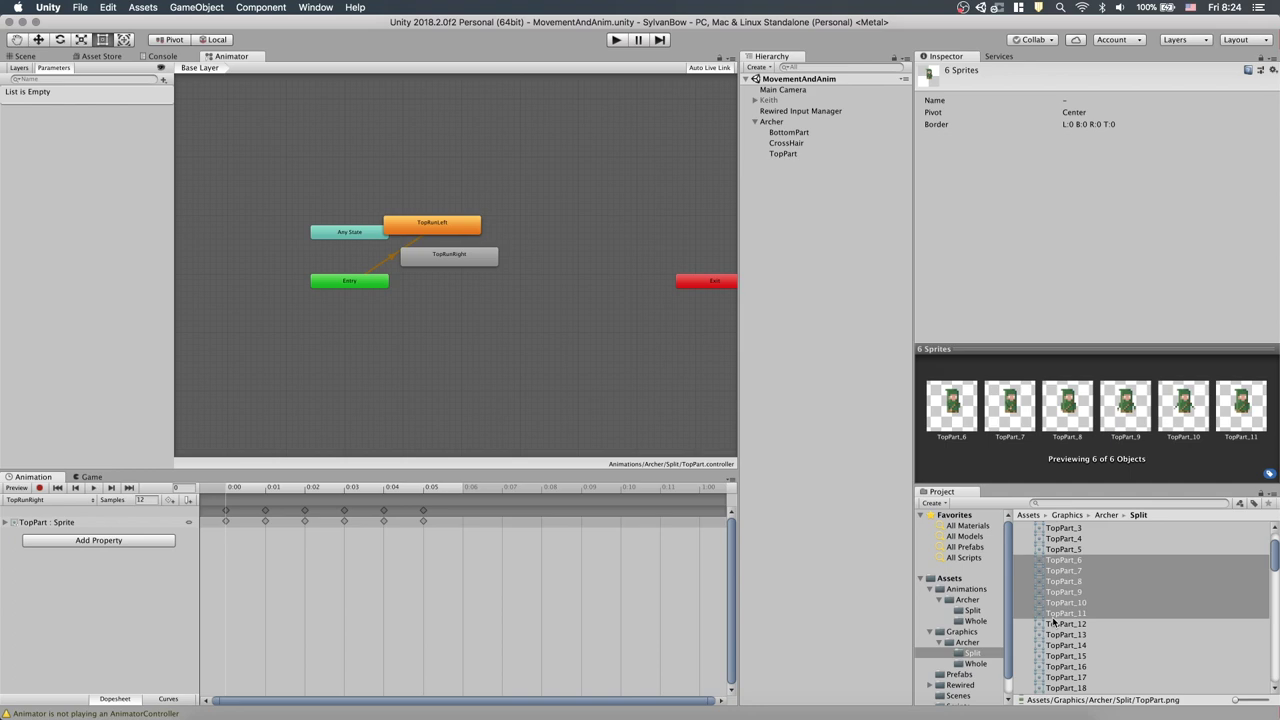
# Step: Select sprites TopPart_12 to TopPart_17 and create a new animation clip named TopRunLeftDown in the Split folder
pyautogui.click(1062, 623)
pyautogui.scroll(-3, 1060, 623)
pyautogui.keyDown('shift'); pyautogui.click(1062, 624); pyautogui.keyUp('shift')
pyautogui.click(40, 499)
pyautogui.click(77, 523)
pyautogui.write('TopRunLeftDown')
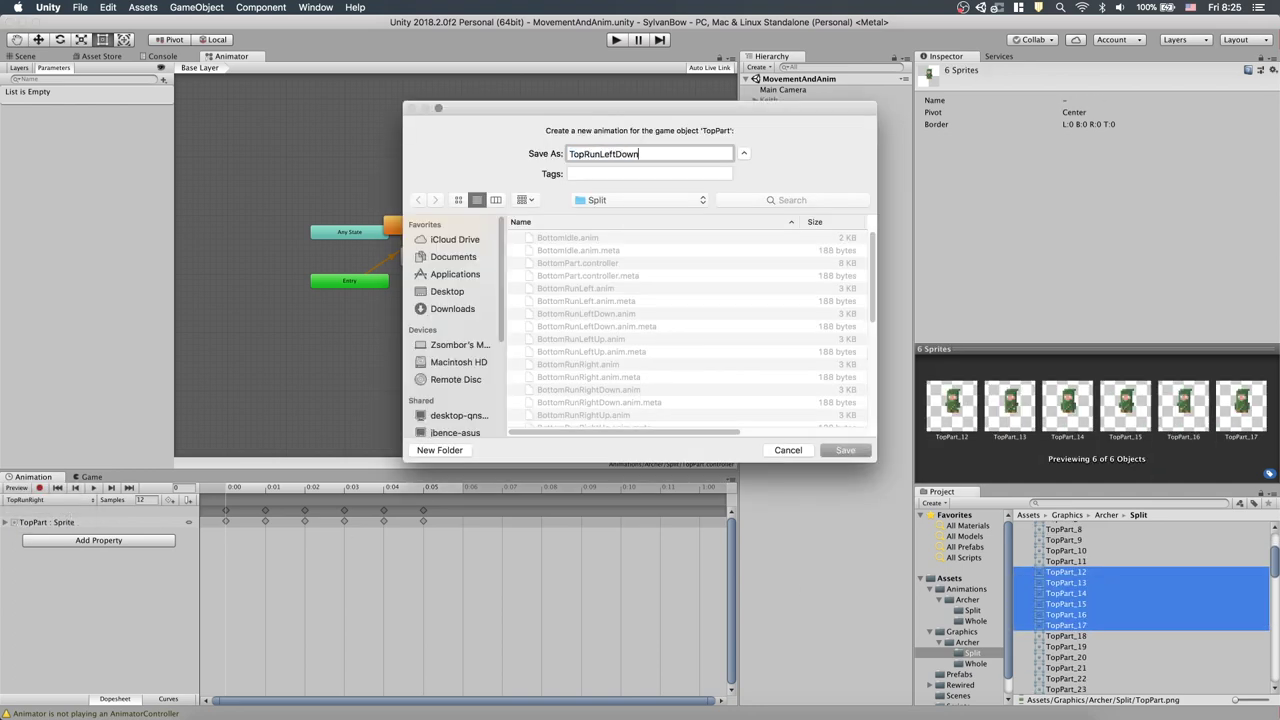
pyautogui.press('Return')
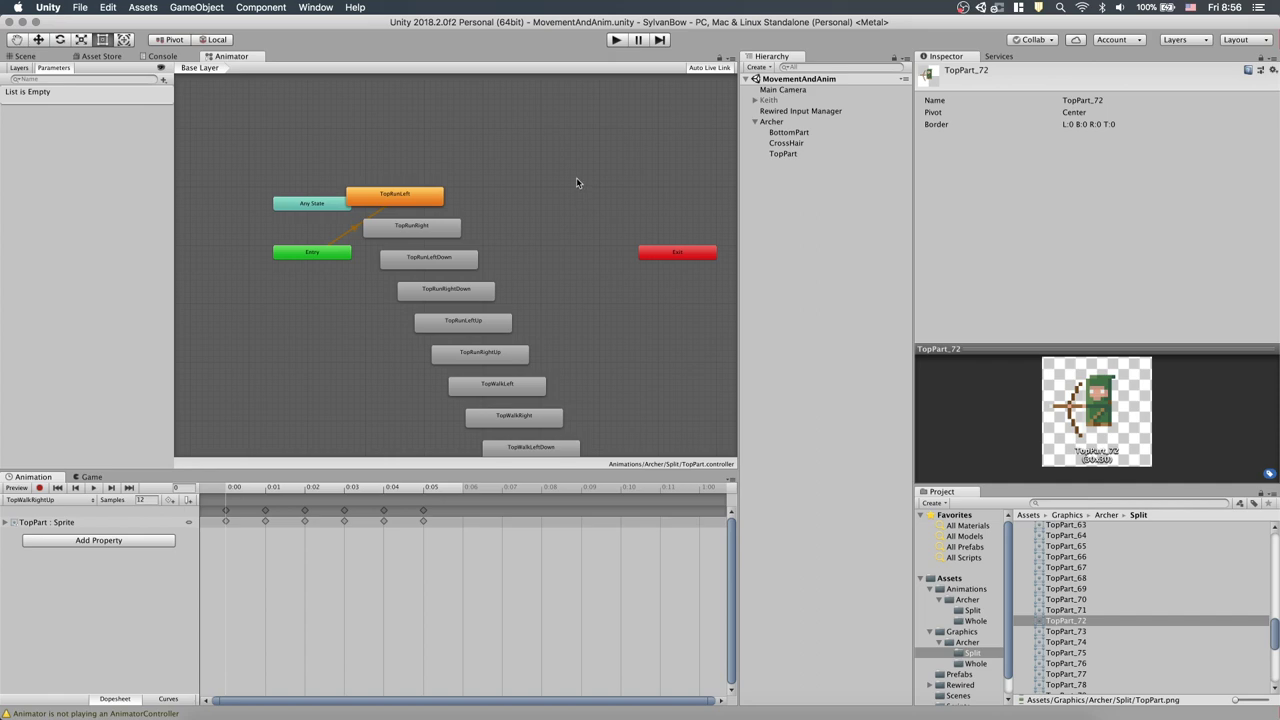
# Step: Copy the Run blend tree state from BottomPart's animator controller and paste it into TopPart's controller
pyautogui.click(789, 132)
pyautogui.click(535, 256)
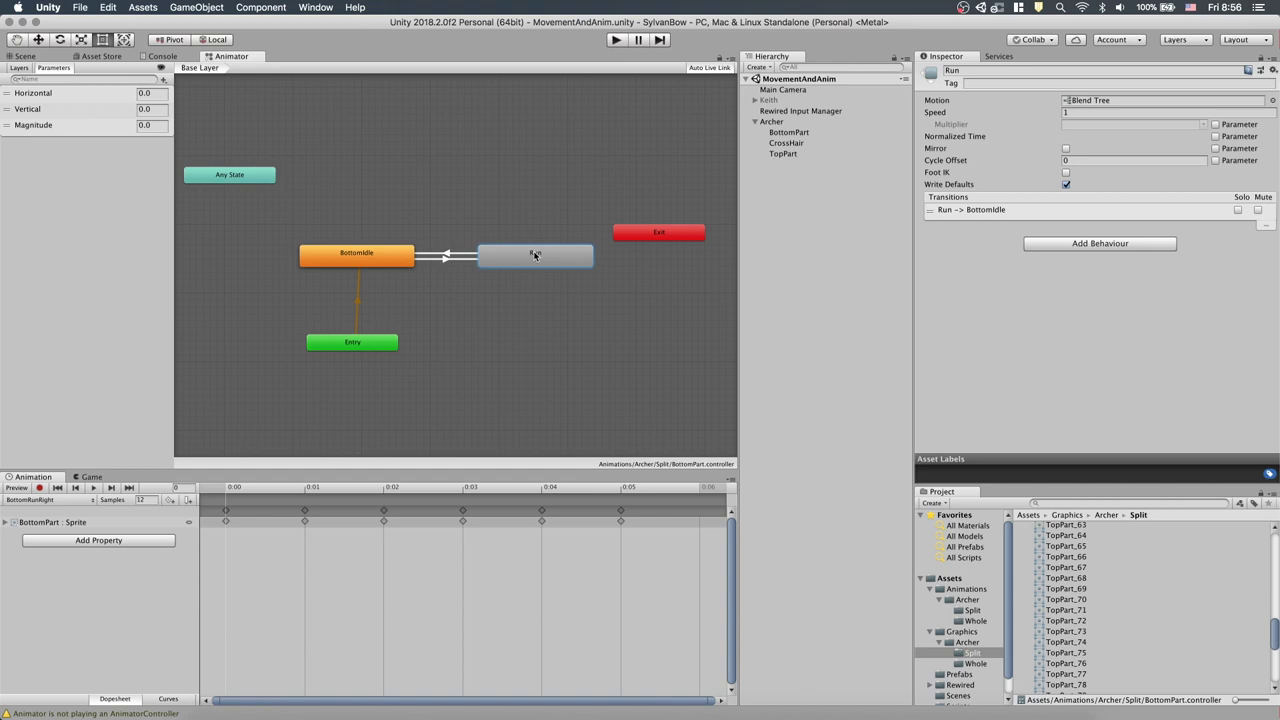
pyautogui.rightClick(535, 256)
pyautogui.press('Escape')
pyautogui.click(789, 153)
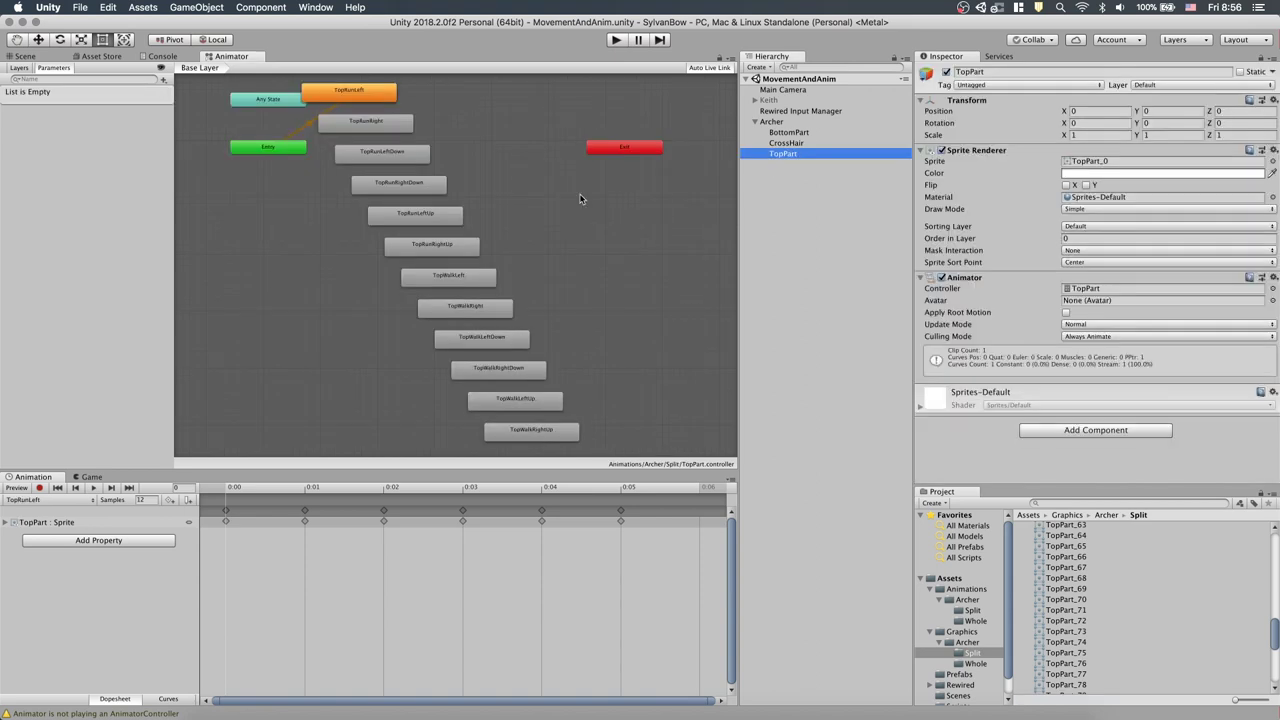
pyautogui.rightClick(535, 185)
pyautogui.click(580, 217)
# Step: In TopPart's Run blend tree, replace every Bottom run and walk motion with the matching TopRun or TopWalk clip
pyautogui.doubleClick(575, 195)
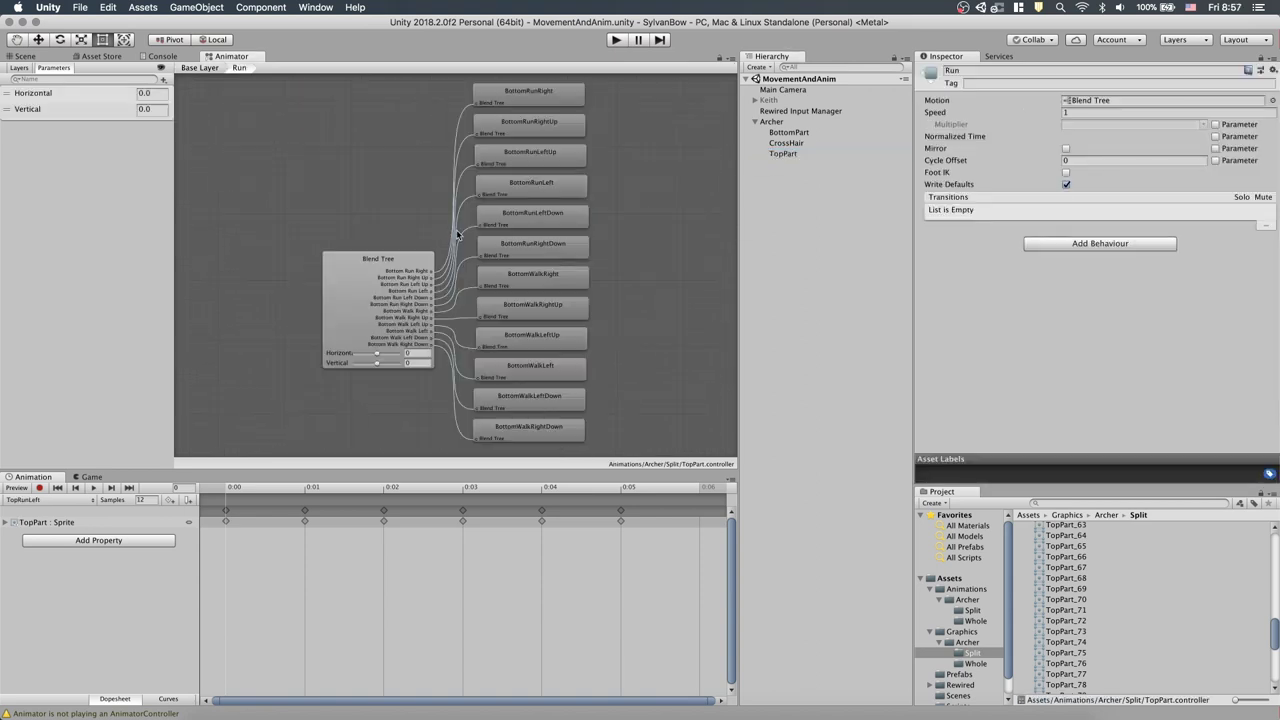
pyautogui.scroll(-3, 1000, 200)
pyautogui.click(1051, 191)
pyautogui.scroll(-5, 670, 296)
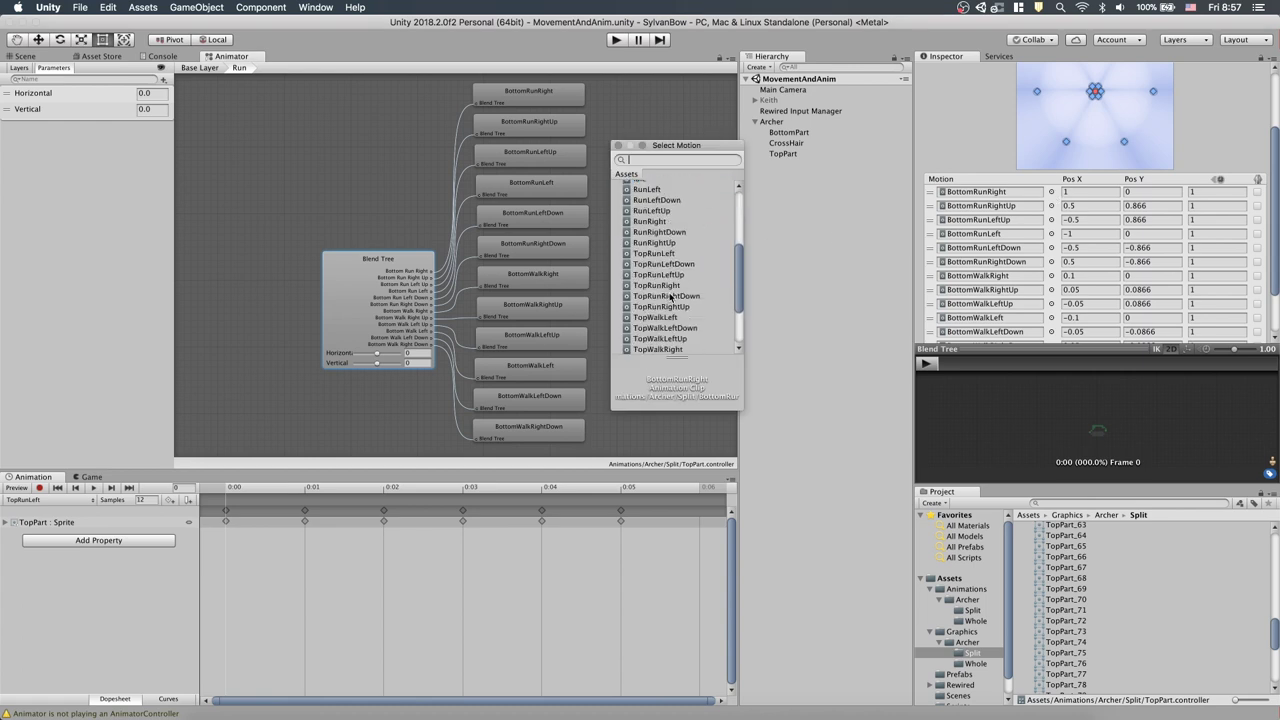
pyautogui.click(677, 330)
pyautogui.click(1051, 206)
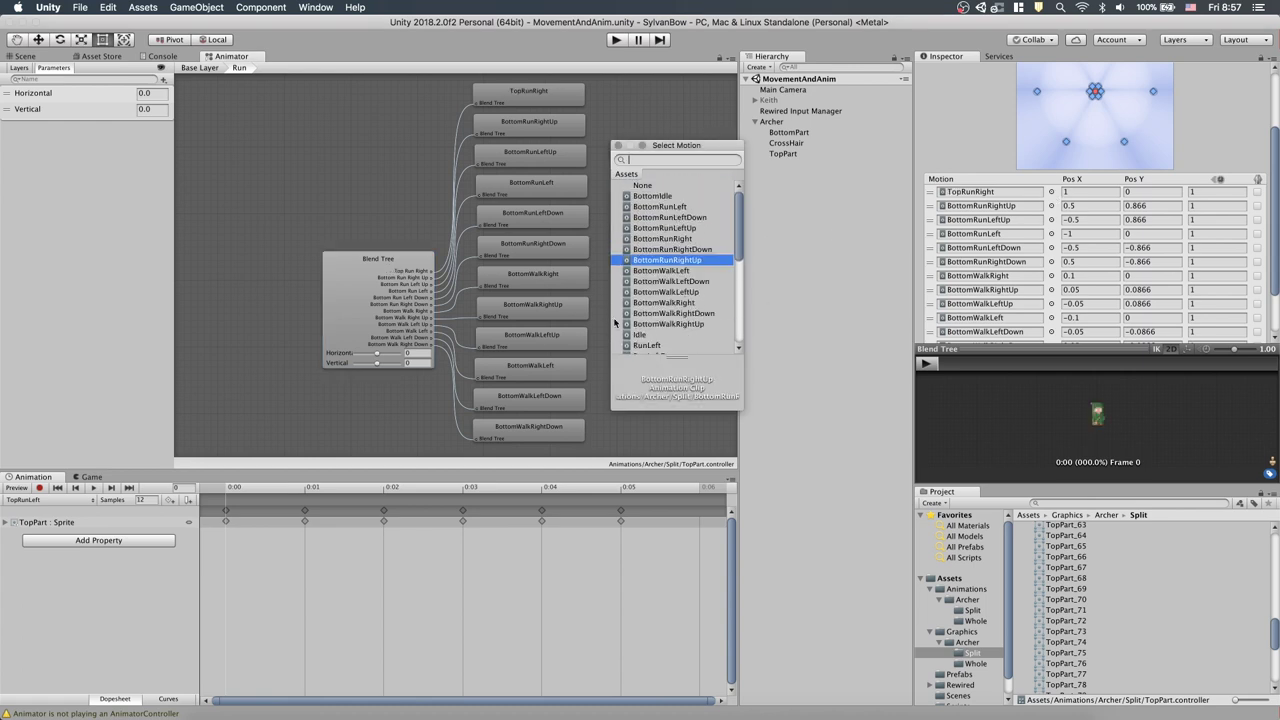
pyautogui.scroll(-8, 672, 293)
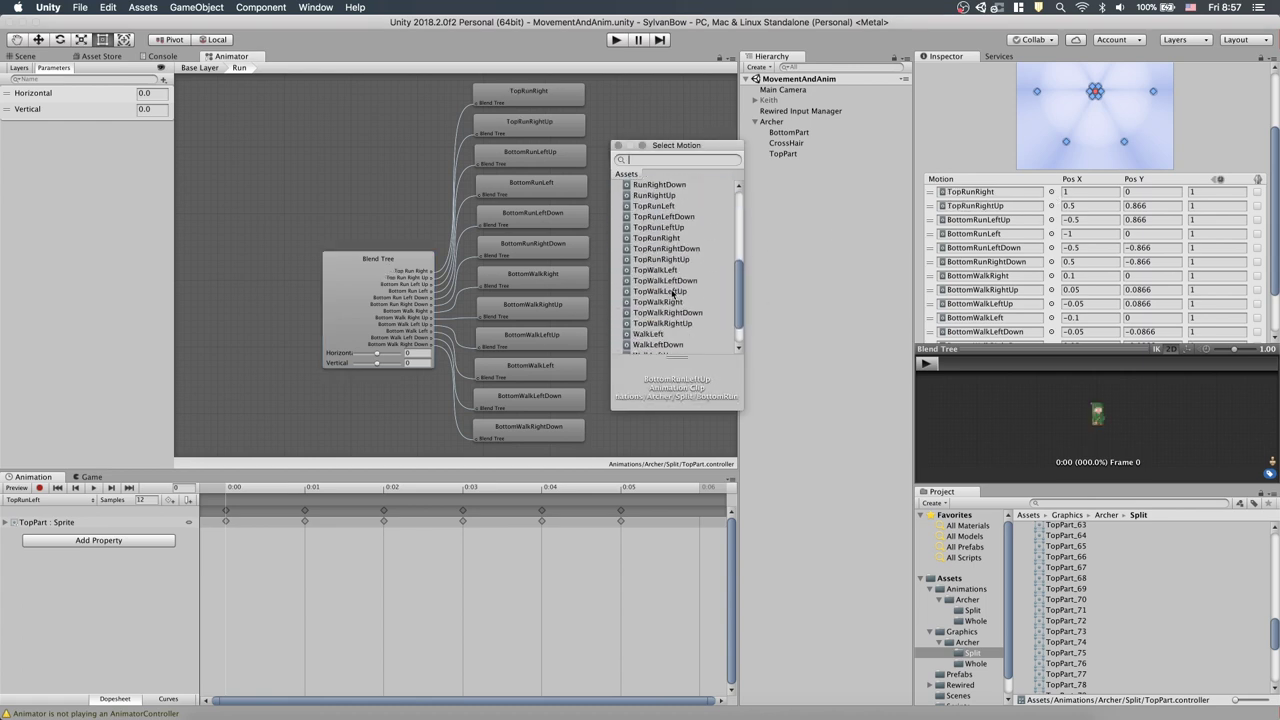
pyautogui.scroll(-3, 674, 292)
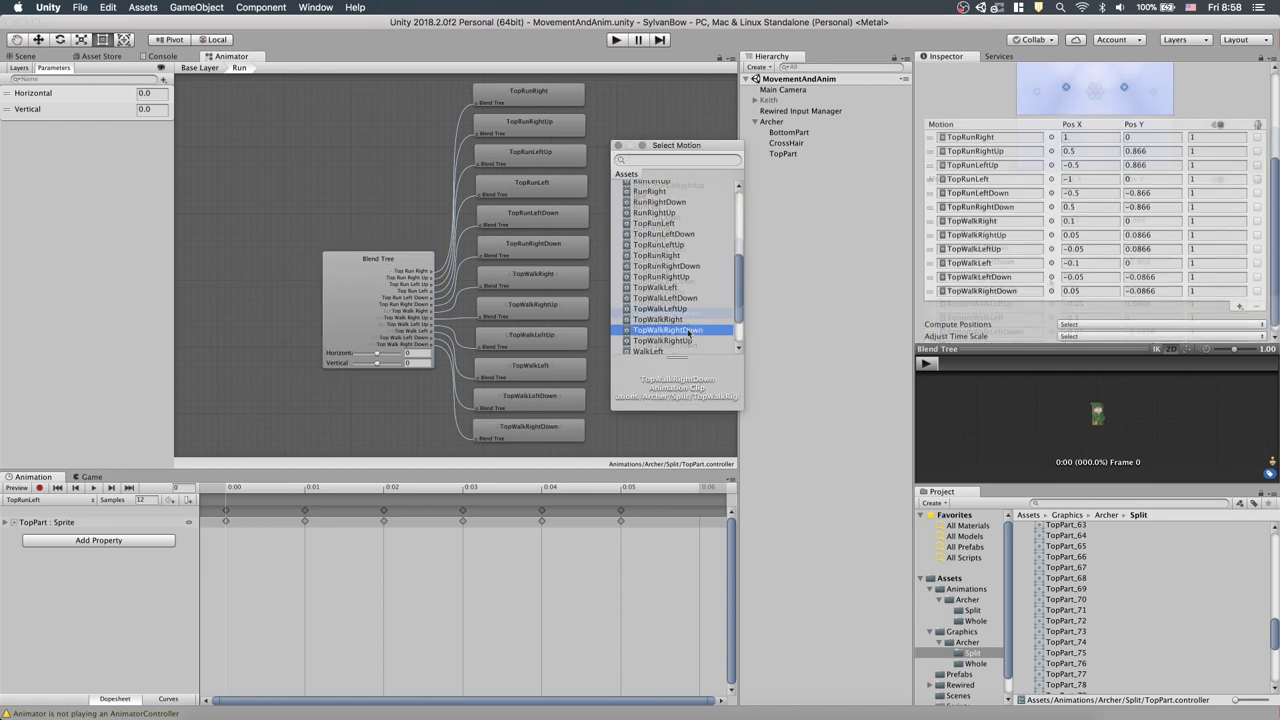
pyautogui.click(619, 146)
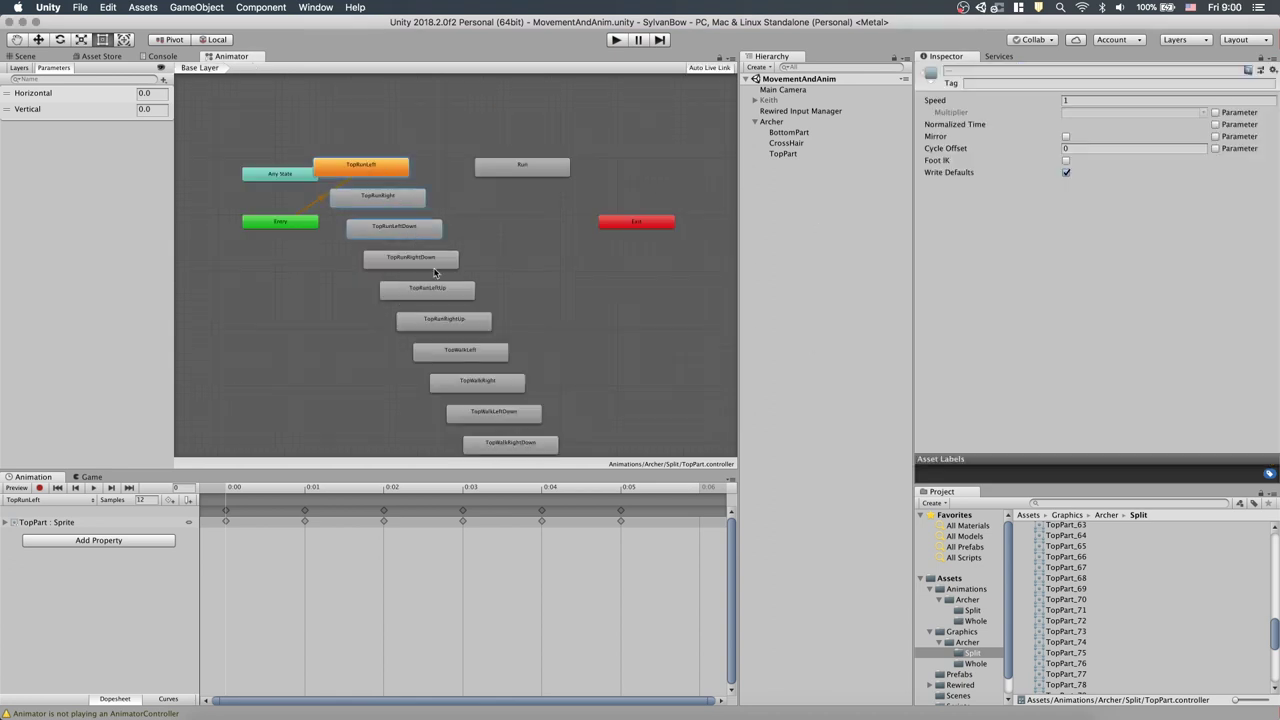
# Step: Delete all individual TopRun and TopWalk states from TopPart's base layer, keeping only the Run blend tree
pyautogui.click(523, 258)
pyautogui.press('super+a')
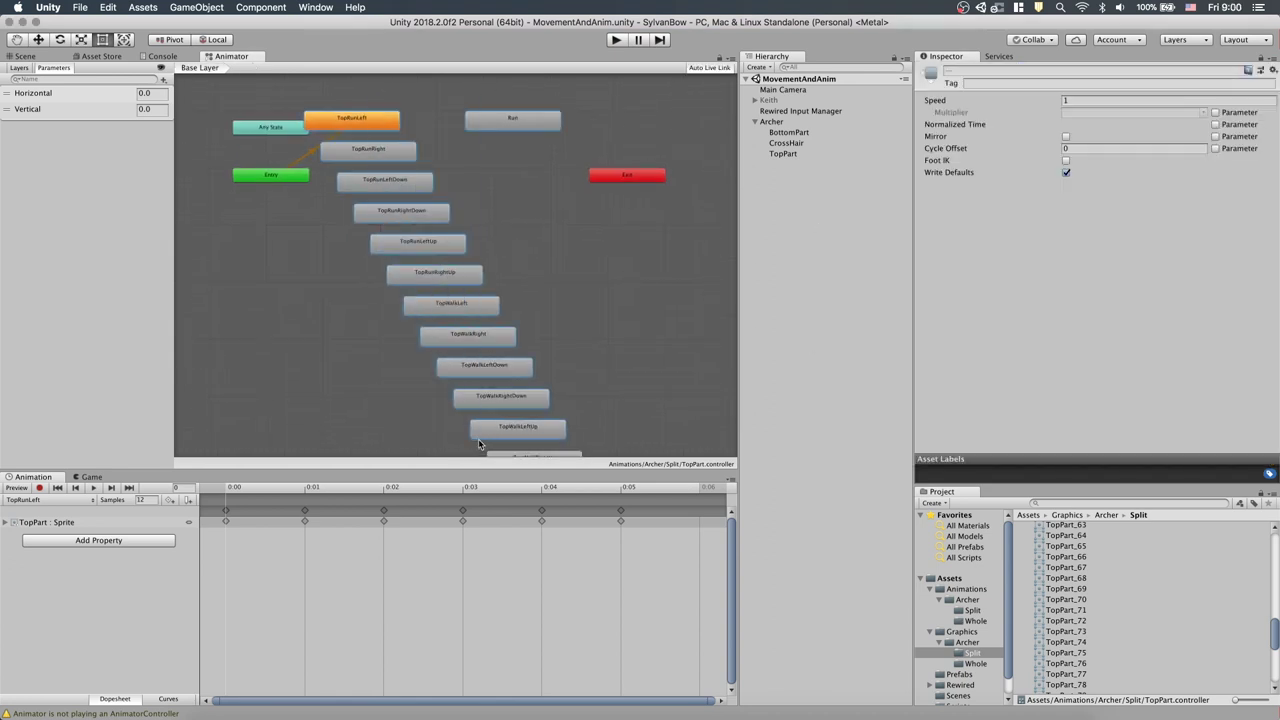
pyautogui.keyDown('super'); pyautogui.click(532, 125); pyautogui.keyUp('super')
pyautogui.moveTo(582, 338)
pyautogui.mouseDown(button='middle')
pyautogui.moveTo(547, 251)
pyautogui.moveTo(590, 334)
pyautogui.mouseUp(button='middle')
pyautogui.press('Delete')
# Step: Create a TopIdle animation clip for TopPart containing a single TopPart sprite, with a sample rate of 12
pyautogui.click(50, 499)
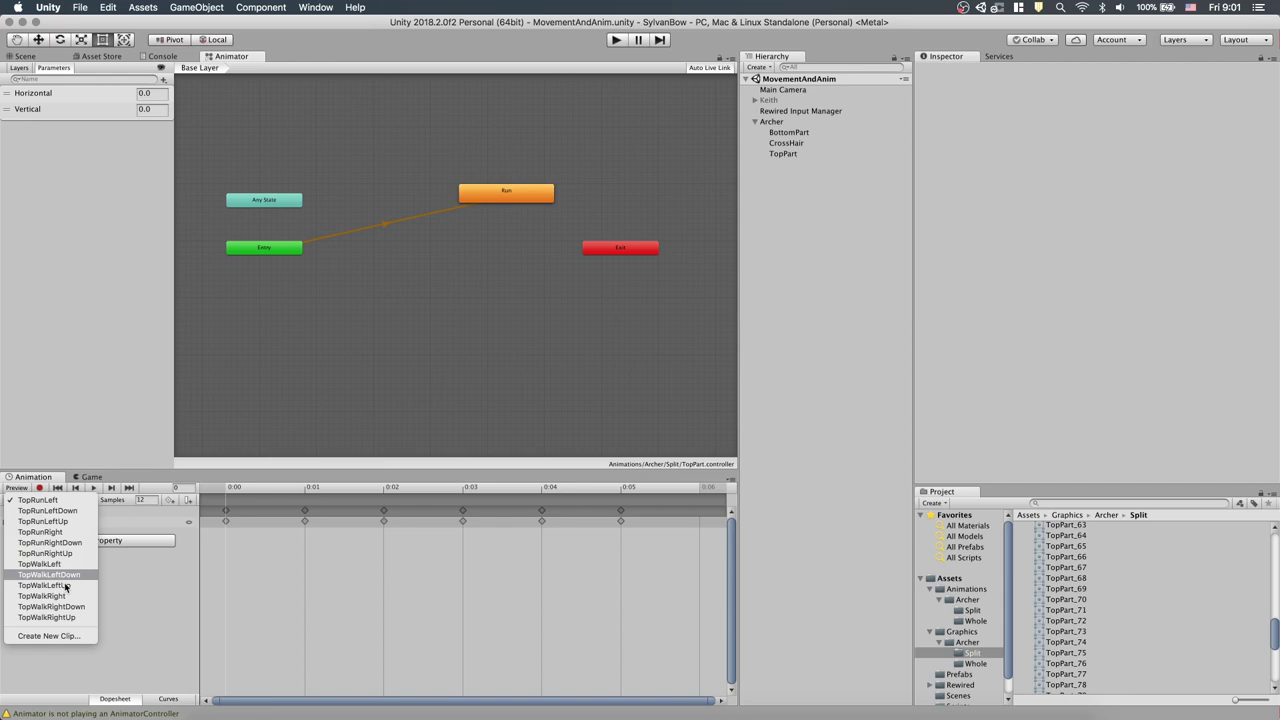
pyautogui.click(40, 637)
pyautogui.write('TopIdle')
pyautogui.press('Return')
pyautogui.scroll(10, 1097, 611)
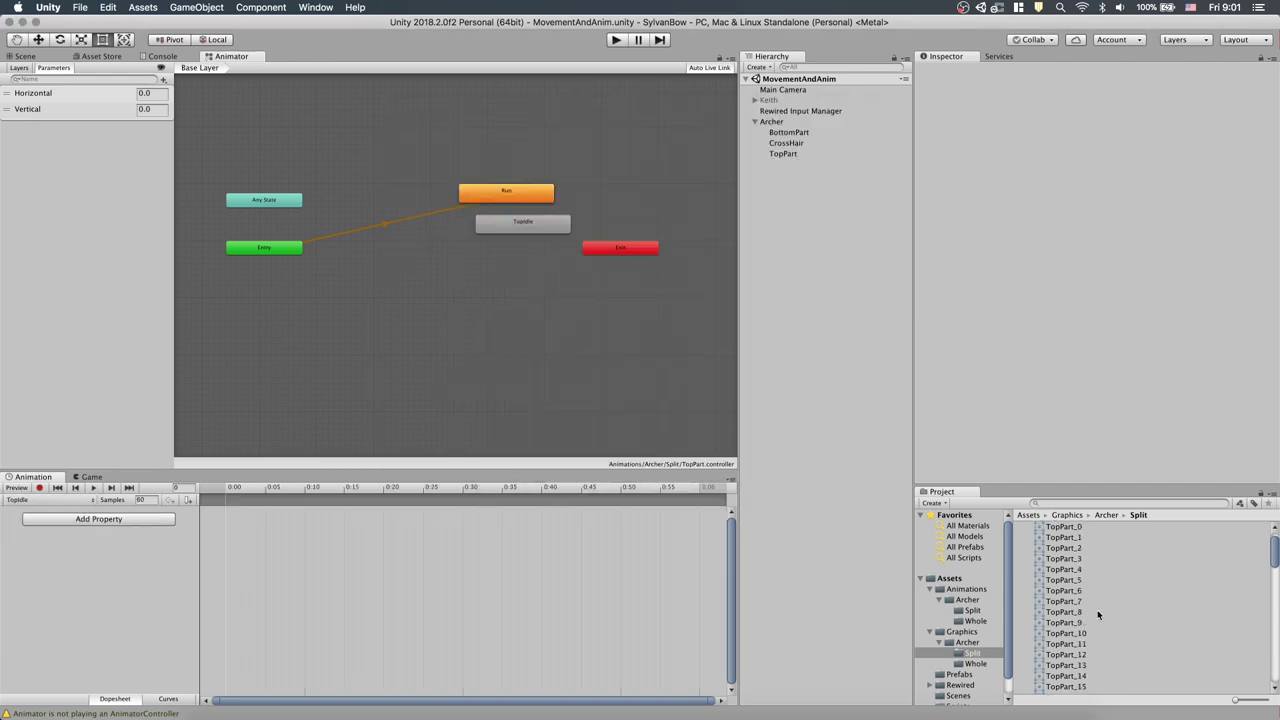
pyautogui.moveTo(1063, 548); pyautogui.dragTo(380, 629)
pyautogui.click(1062, 569)
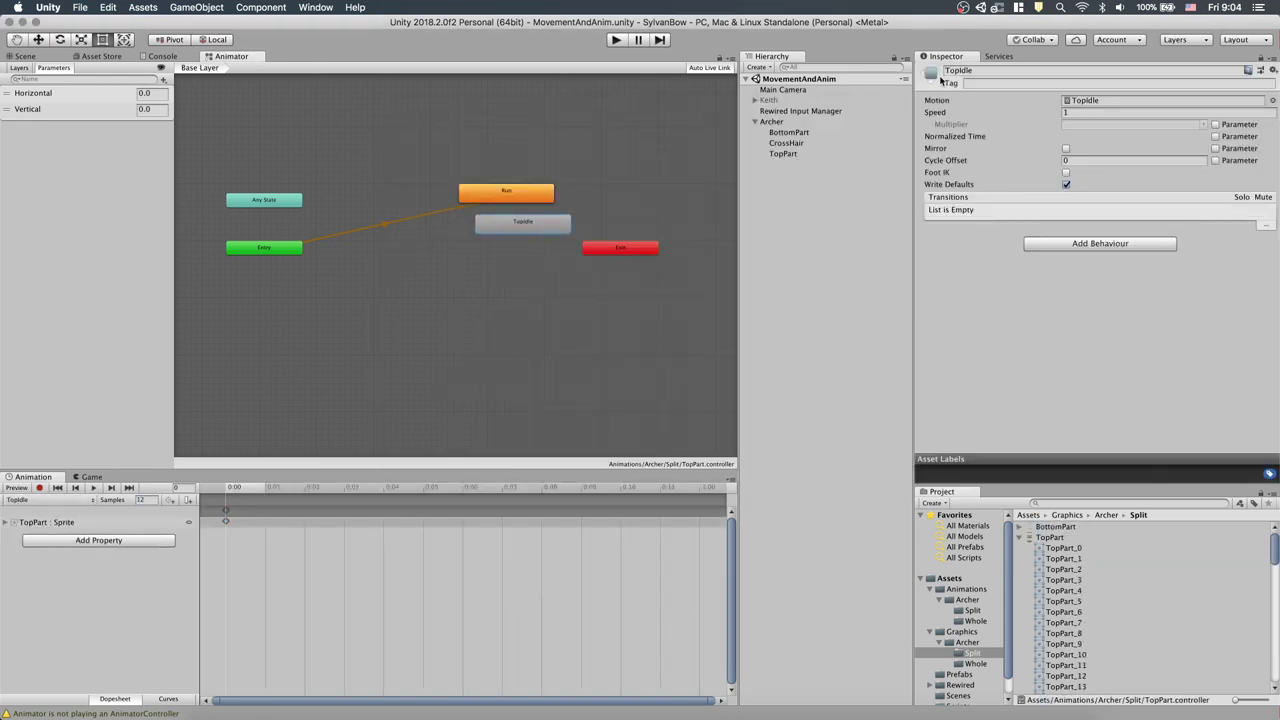
# Step: Rename the TopIdle state to Idle, place it below Run, and make it the layer default state
pyautogui.click(974, 69)
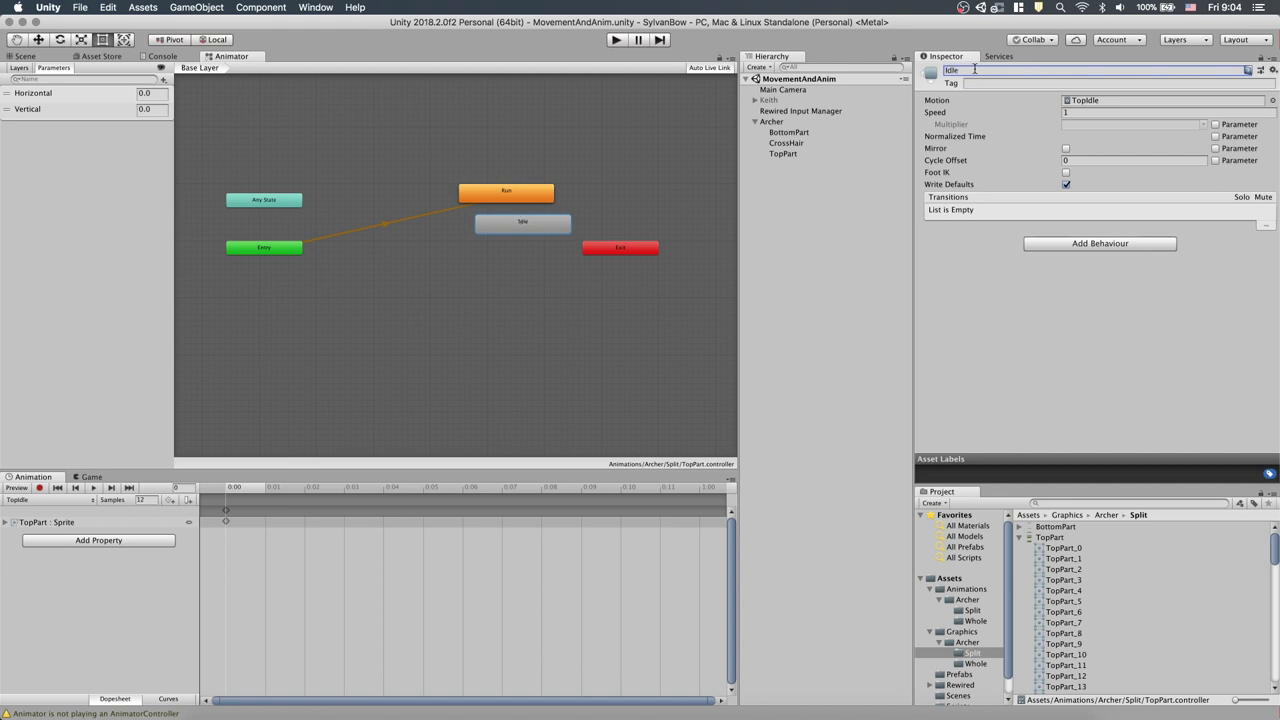
pyautogui.moveTo(512, 217); pyautogui.dragTo(473, 261)
pyautogui.moveTo(506, 192); pyautogui.dragTo(472, 198)
pyautogui.rightClick(479, 264)
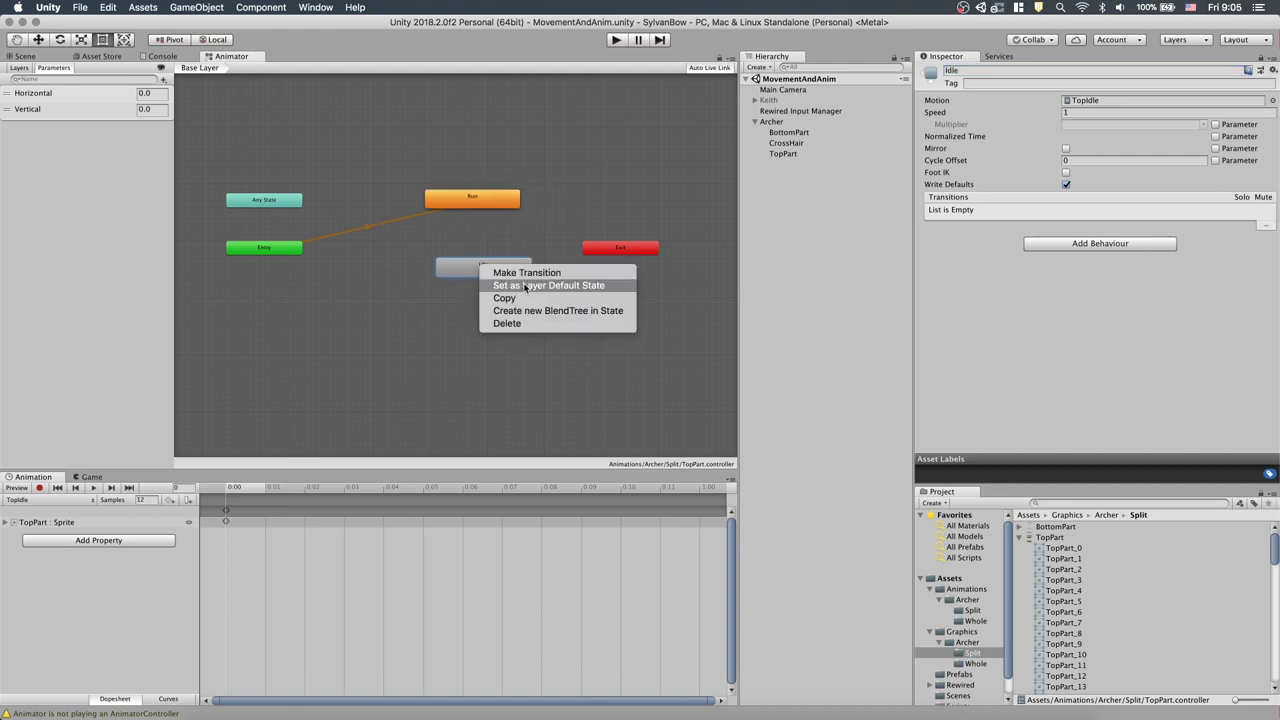
pyautogui.click(524, 287)
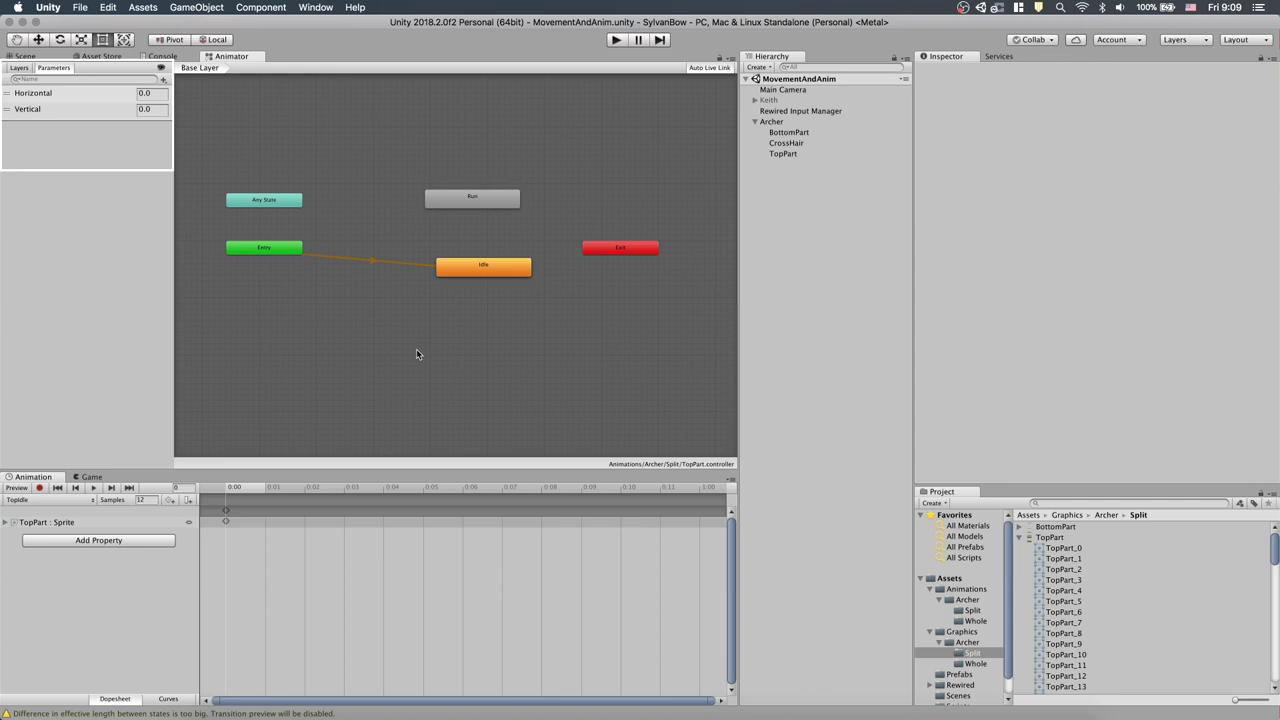
# Step: Add a float parameter named Magnitude to TopPart's animator controller
pyautogui.click(163, 79)
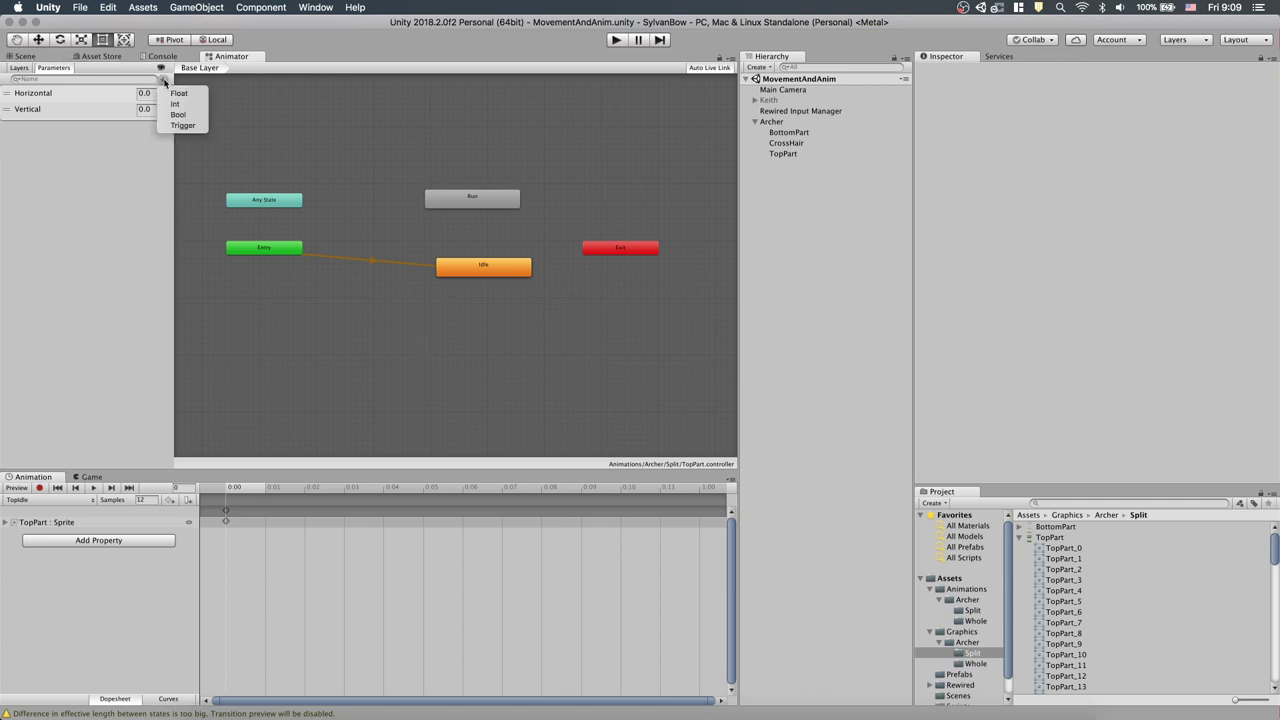
pyautogui.click(174, 89)
pyautogui.write('Magnitude')
pyautogui.press('Return')
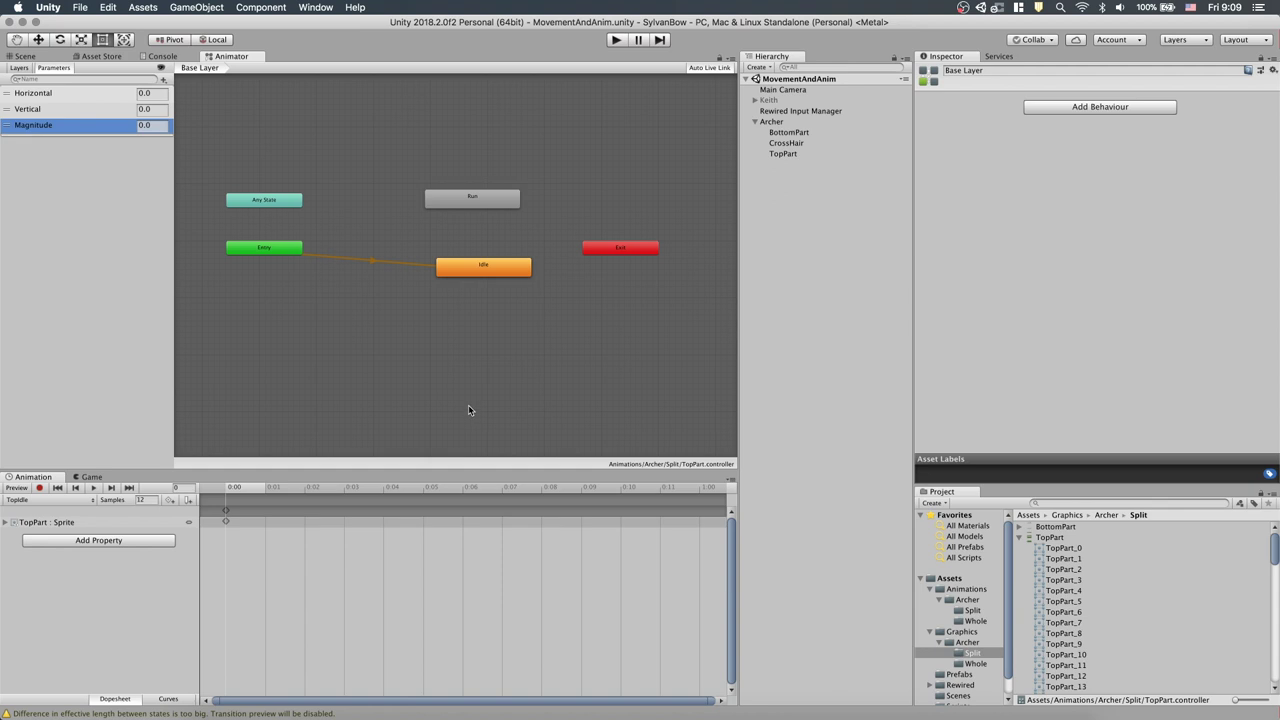
# Step: Create a transition from the Idle state to the Run state
pyautogui.rightClick(477, 275)
pyautogui.click(488, 277)
pyautogui.click(467, 201)
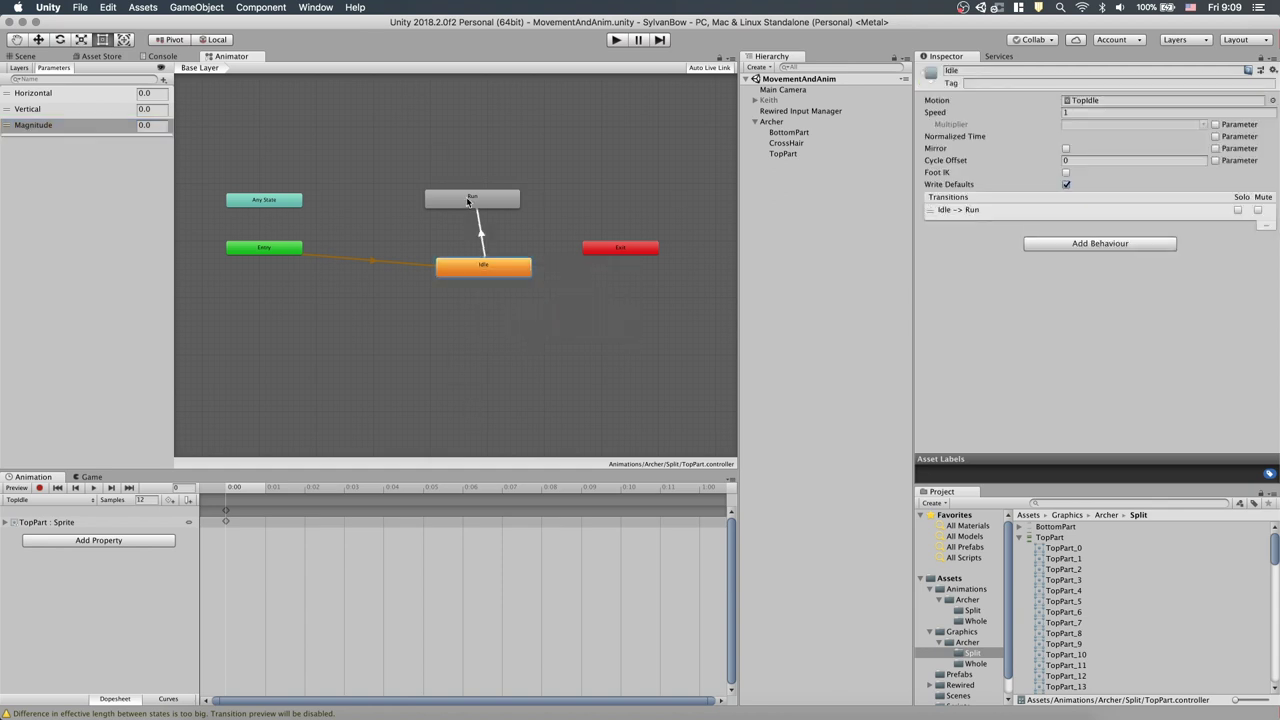
# Step: Disable Has Exit Time and Fixed Duration on the Idle-to-Run transition and set its transition duration to 0
pyautogui.click(480, 234)
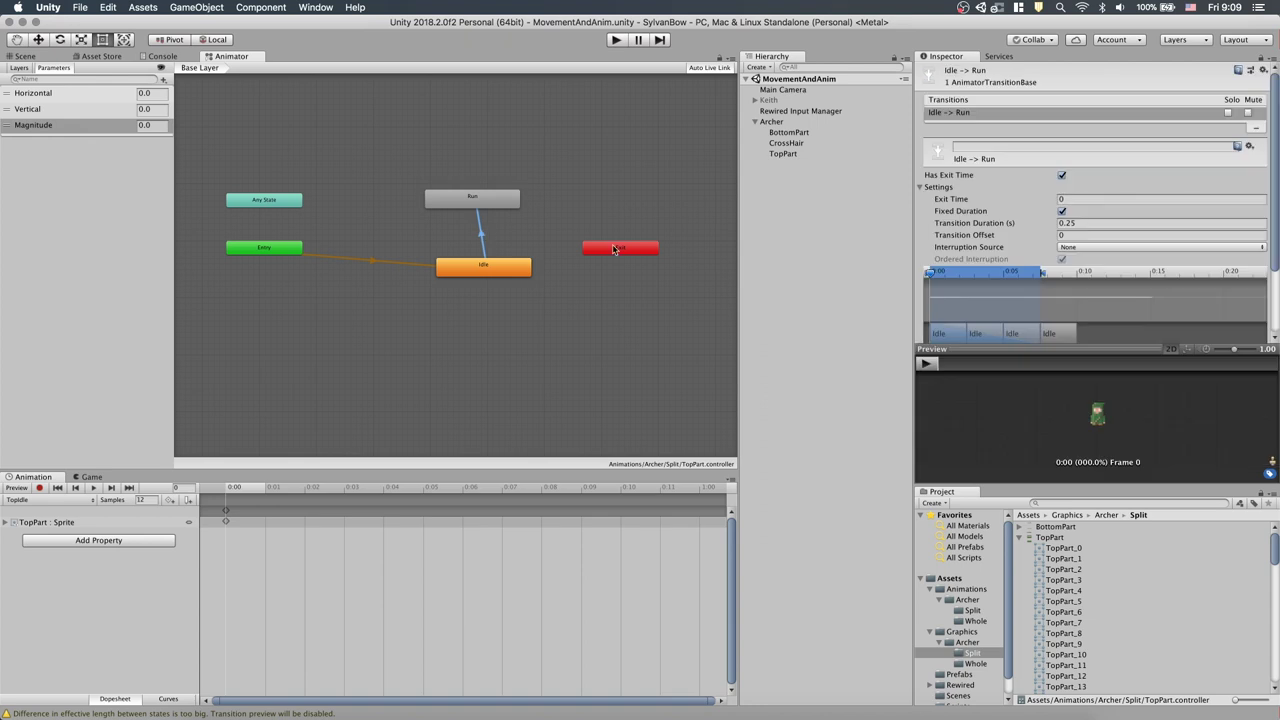
pyautogui.click(1062, 176)
pyautogui.click(1062, 212)
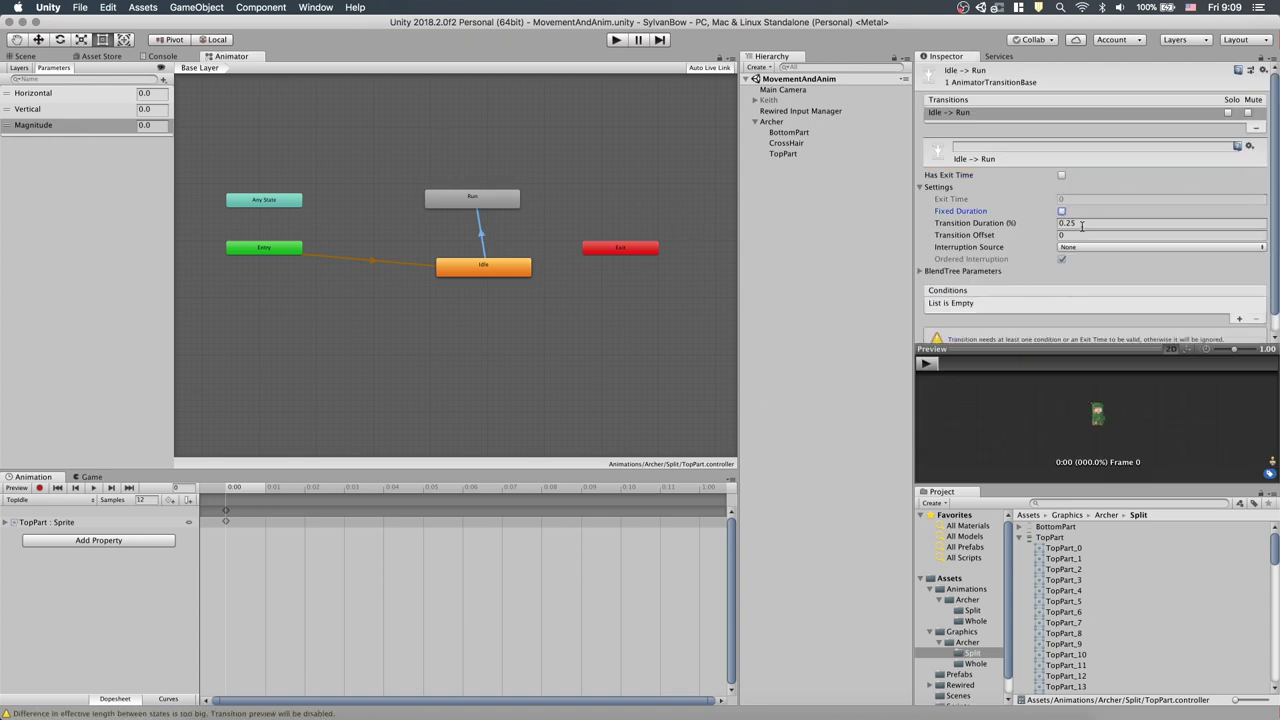
pyautogui.click(1081, 225)
pyautogui.write('0')
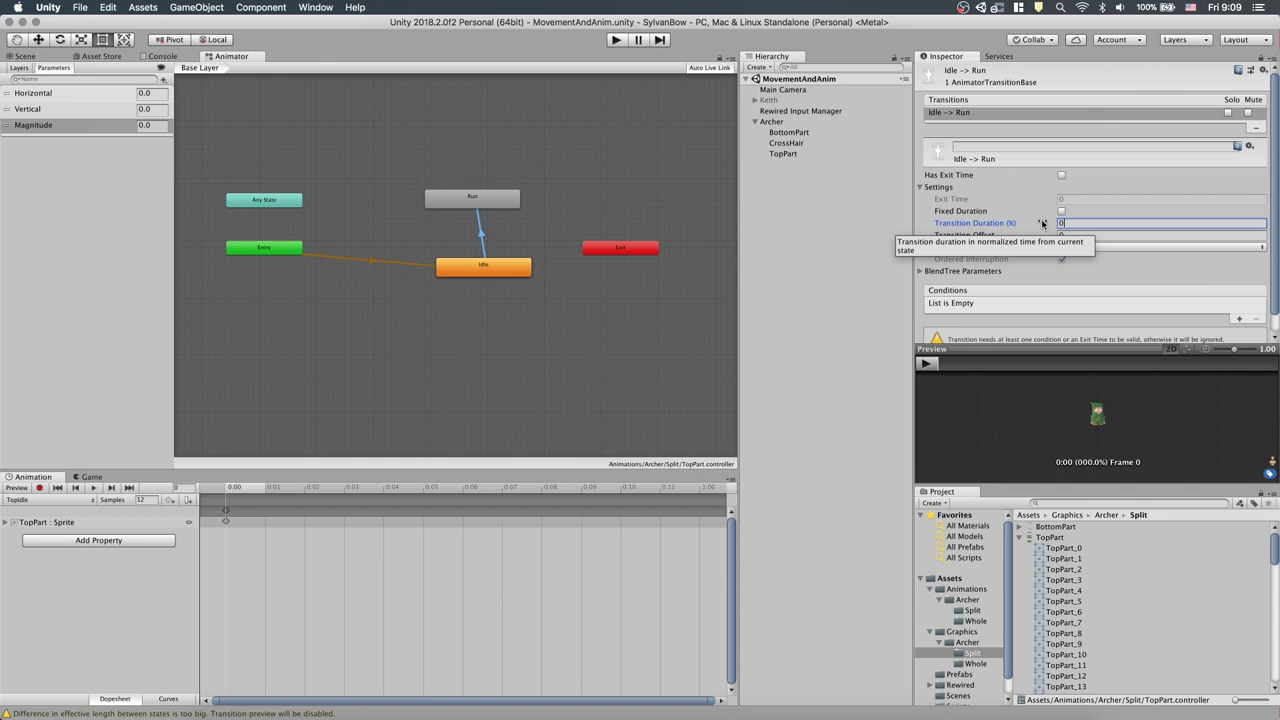
# Step: Add a condition to the Idle-to-Run transition that tests the Magnitude parameter with Greater
pyautogui.scroll(-1, 1208, 279)
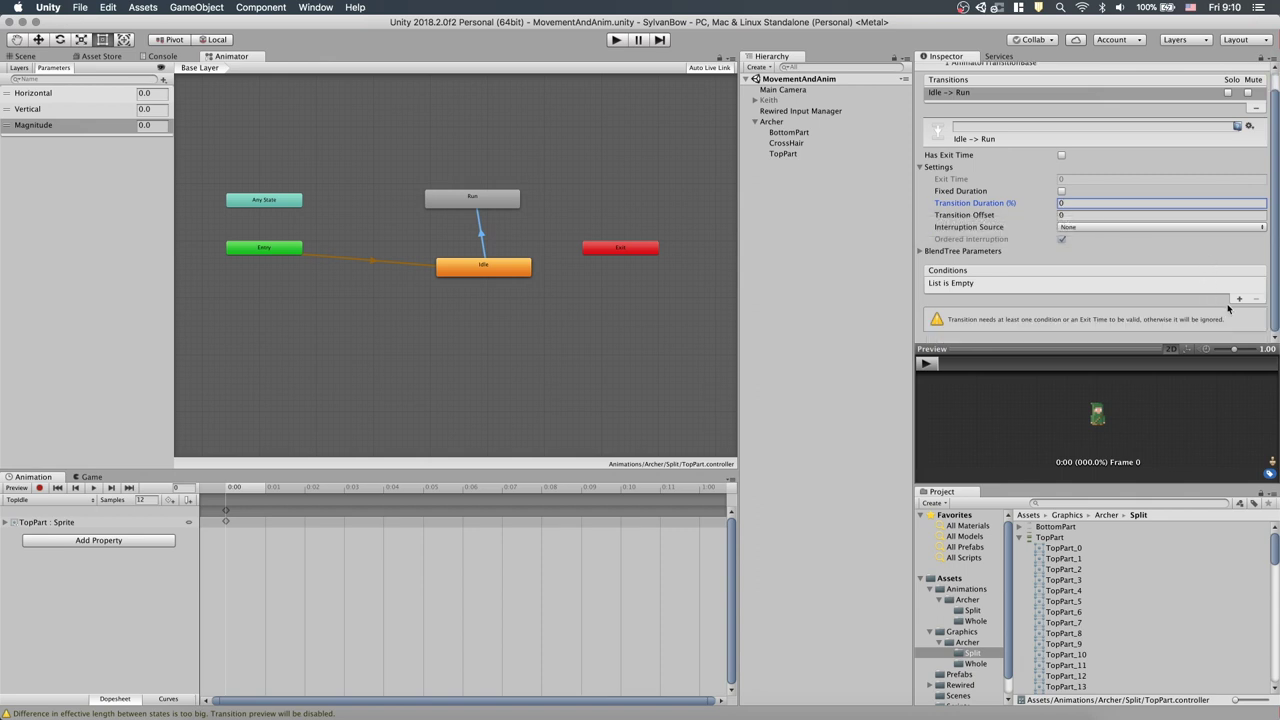
pyautogui.click(1237, 299)
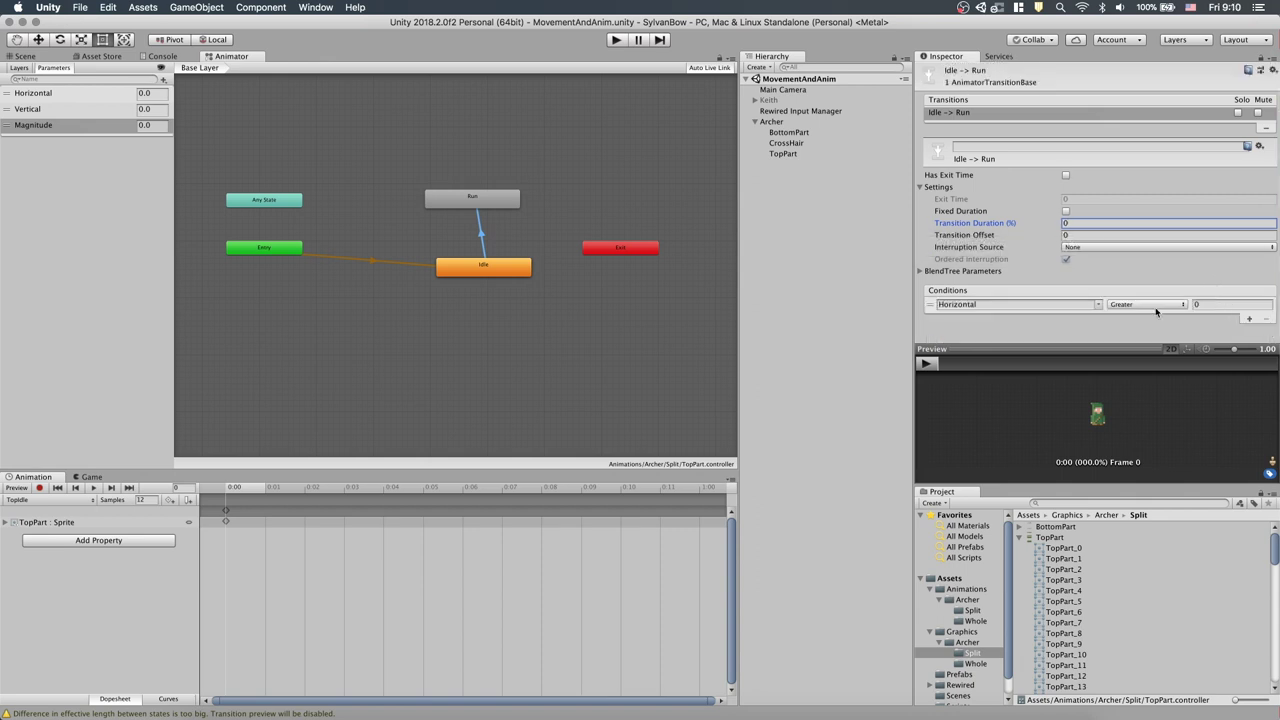
pyautogui.click(1098, 304)
pyautogui.click(1110, 333)
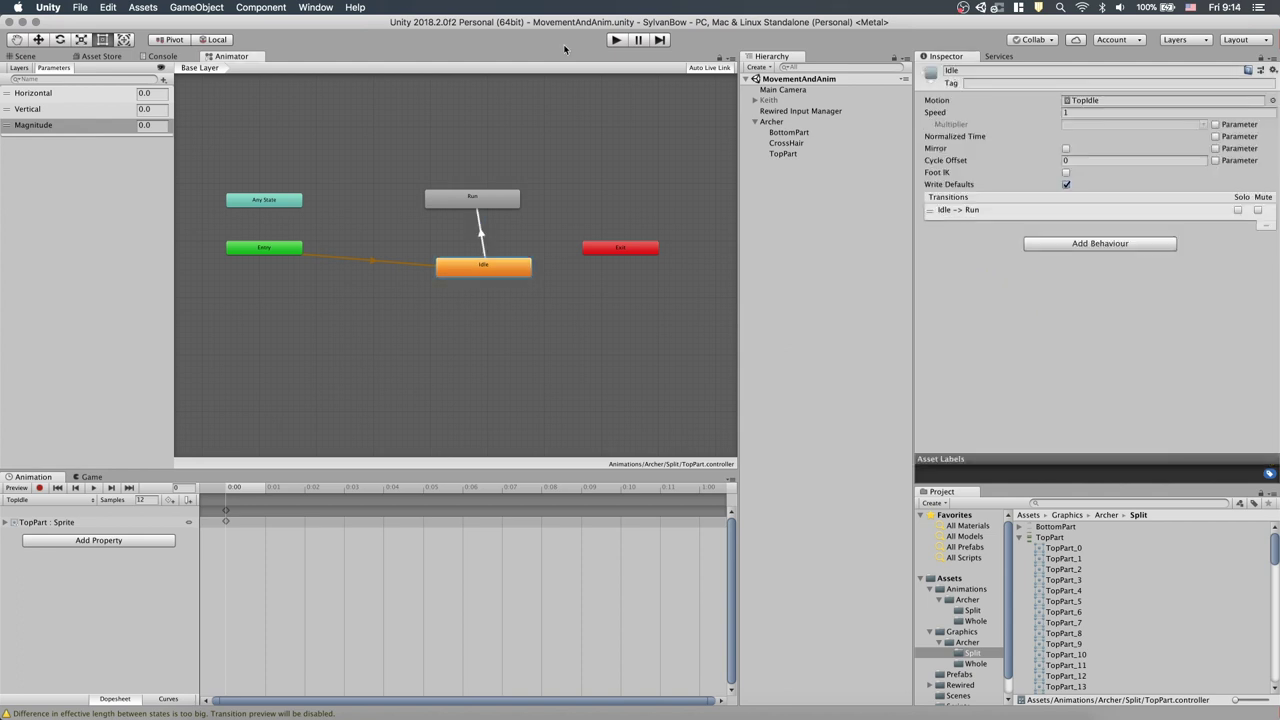
# Step: Create a return transition from the Run state to the Idle state
pyautogui.click(498, 195)
pyautogui.rightClick(497, 194)
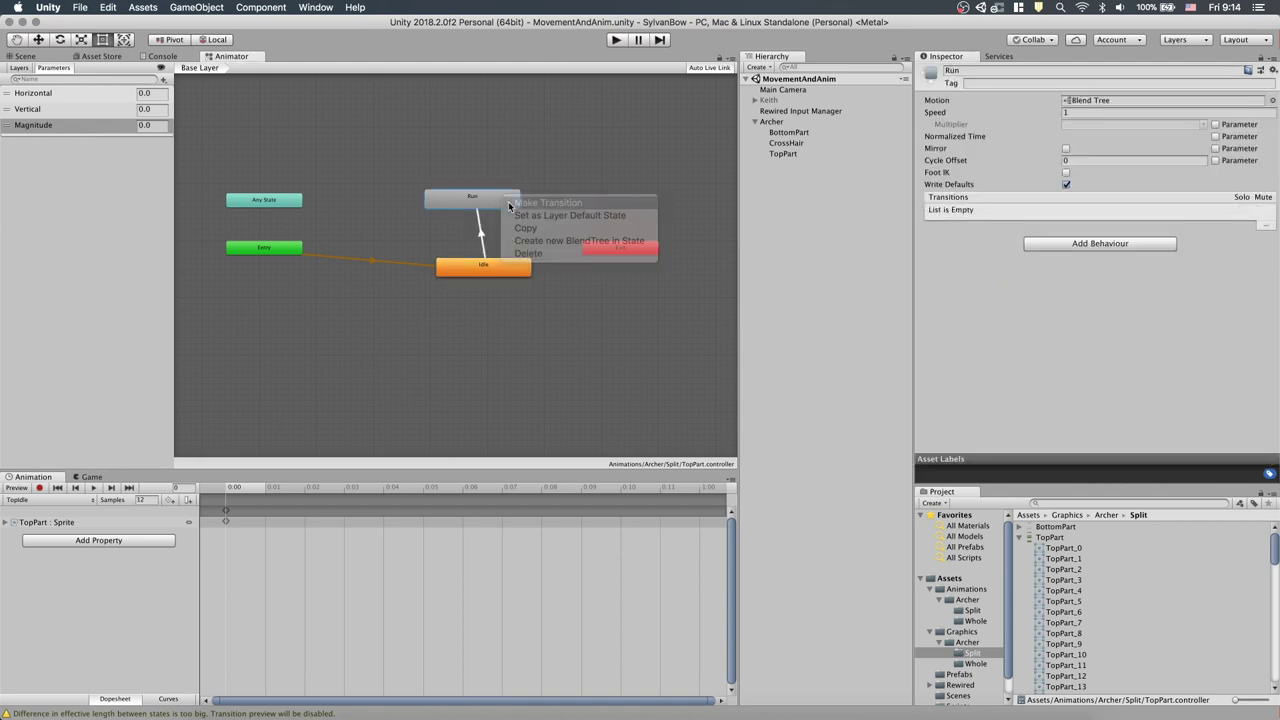
pyautogui.click(522, 203)
pyautogui.click(493, 271)
# Step: Turn off Has Exit Time and Fixed Duration for the Run-to-Idle transition and set its transition duration to 0
pyautogui.click(477, 233)
pyautogui.click(1062, 175)
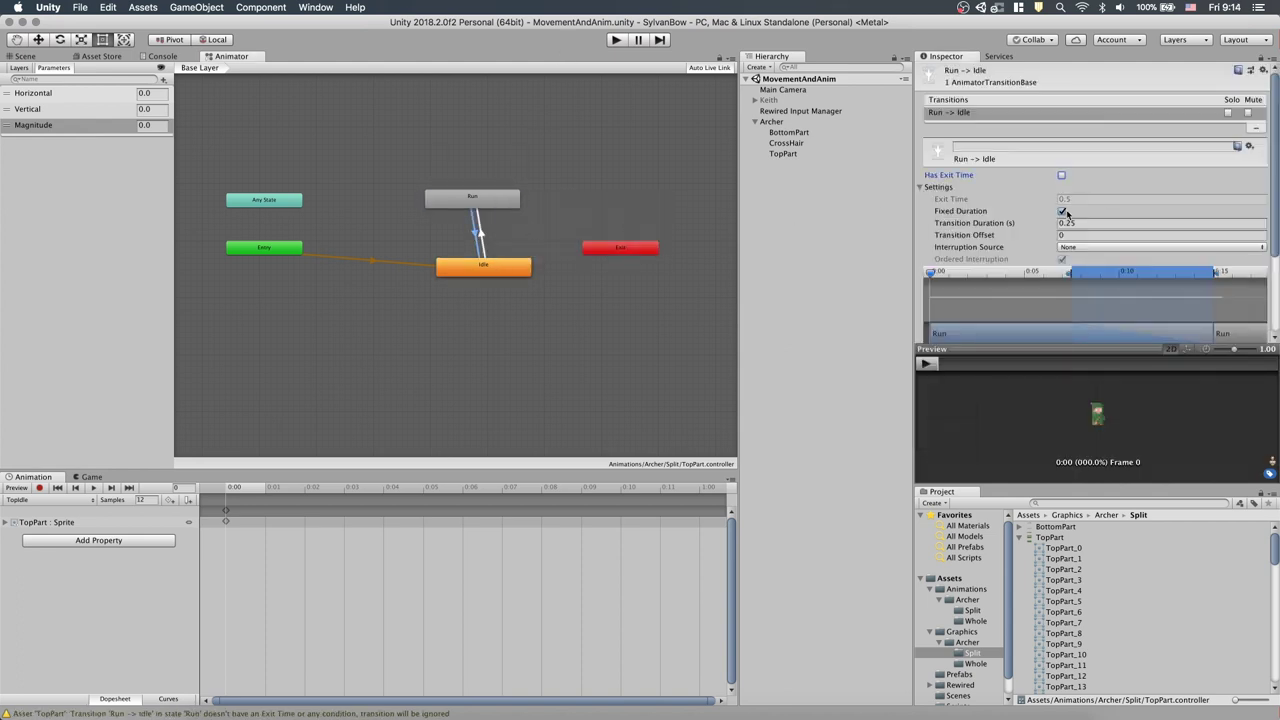
pyautogui.click(1062, 211)
pyautogui.click(1034, 226)
pyautogui.write('0')
# Step: Add a condition to the Run-to-Idle transition requiring Magnitude to be Less than 0.001
pyautogui.scroll(-3, 1100, 240)
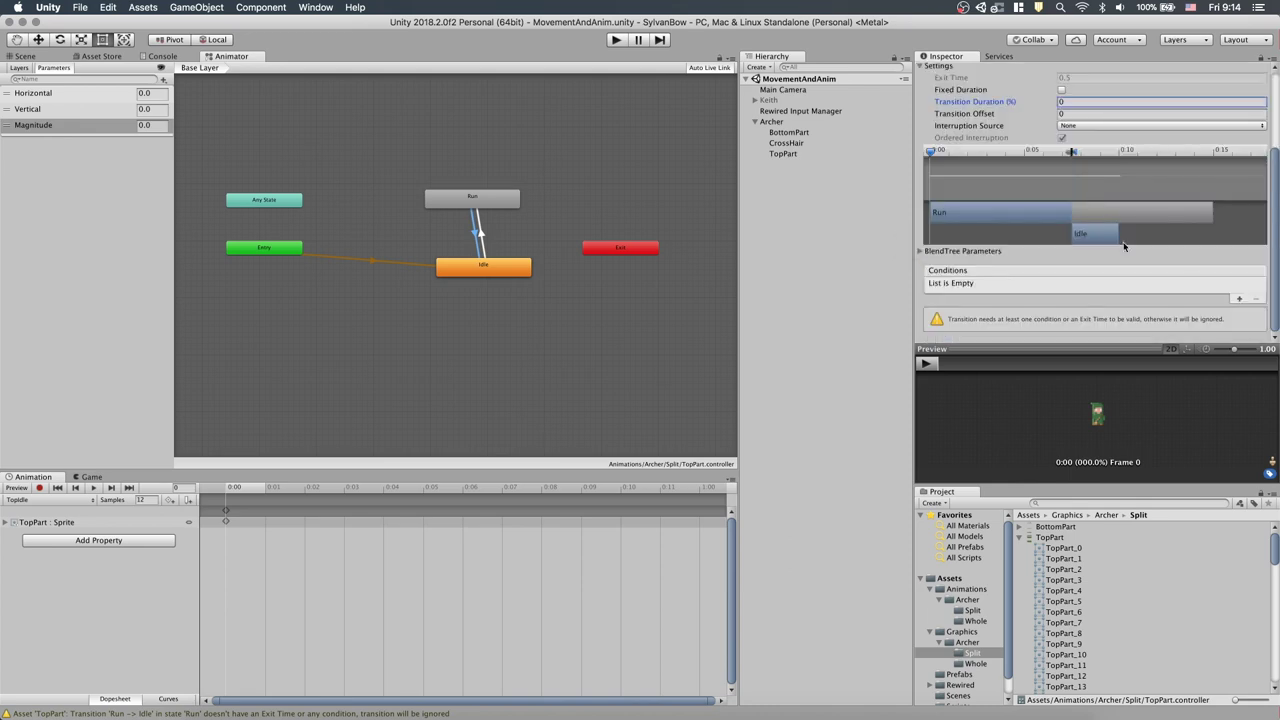
pyautogui.click(1239, 298)
pyautogui.click(1135, 315)
pyautogui.click(1128, 316)
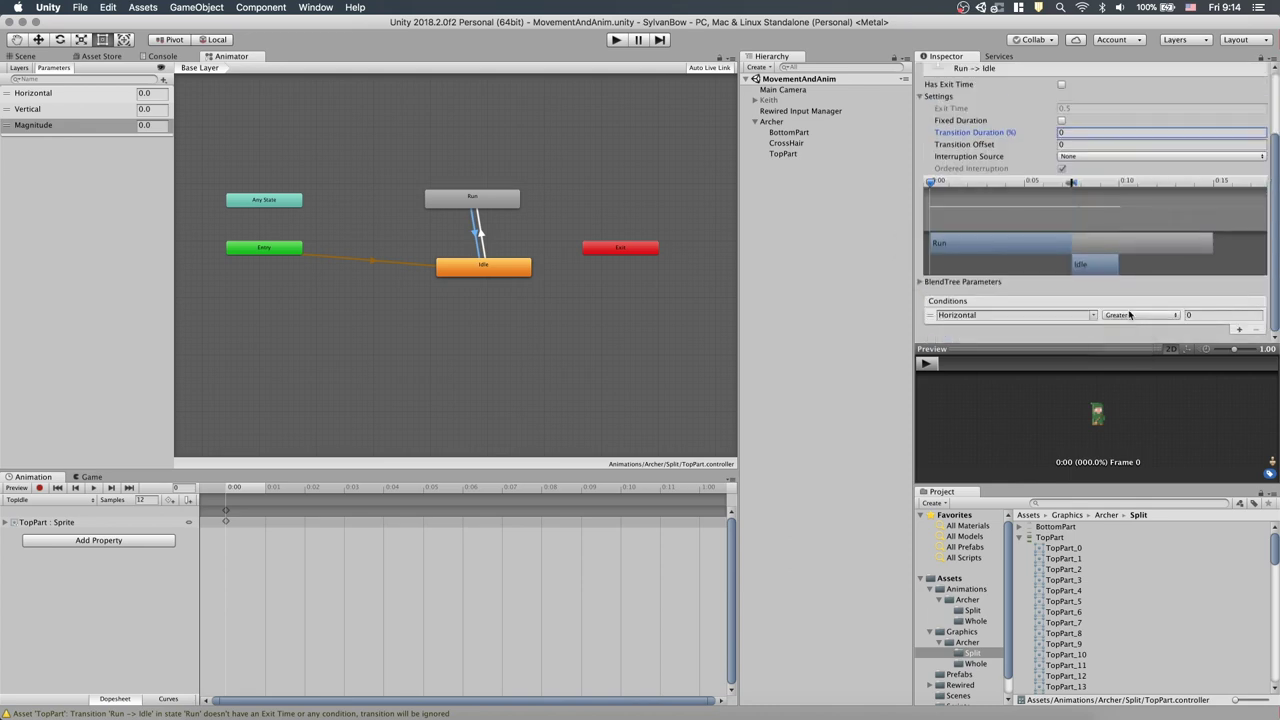
pyautogui.click(1135, 315)
pyautogui.click(1133, 329)
pyautogui.click(1197, 315)
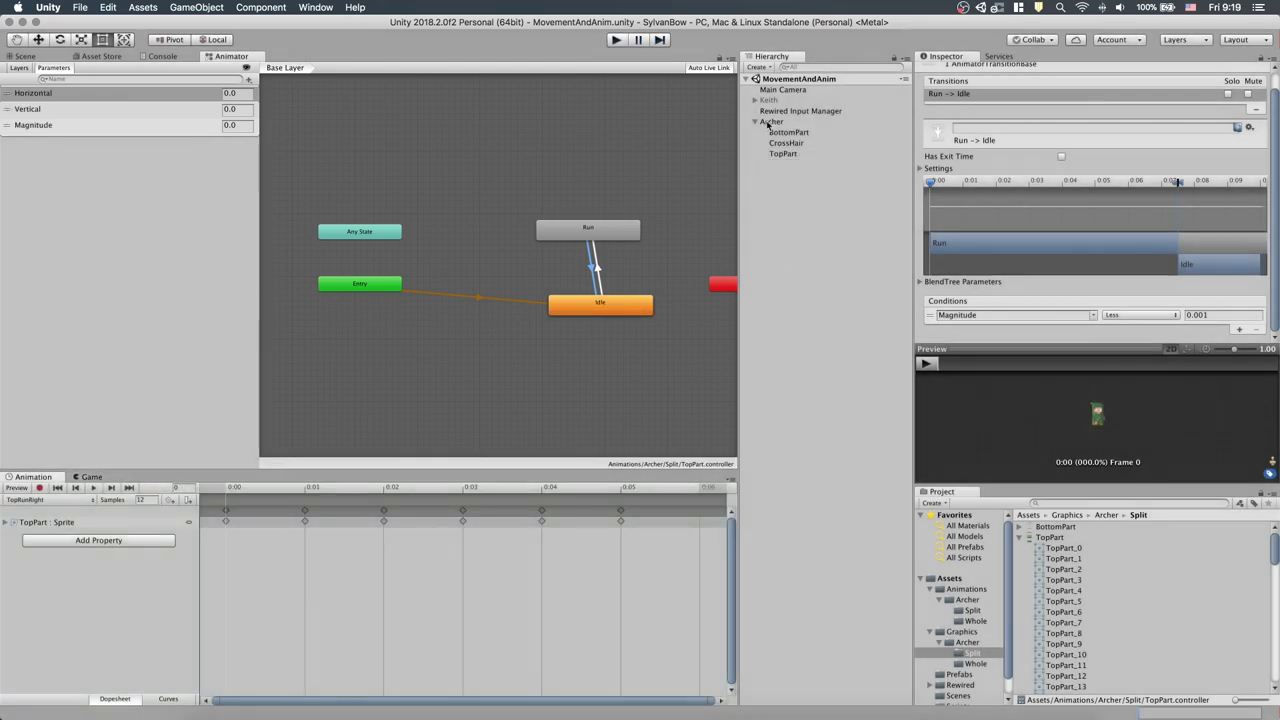
# Step: Assign TopPart as the Top Animator of the Archer's Player Controller 2 script
pyautogui.click(770, 122)
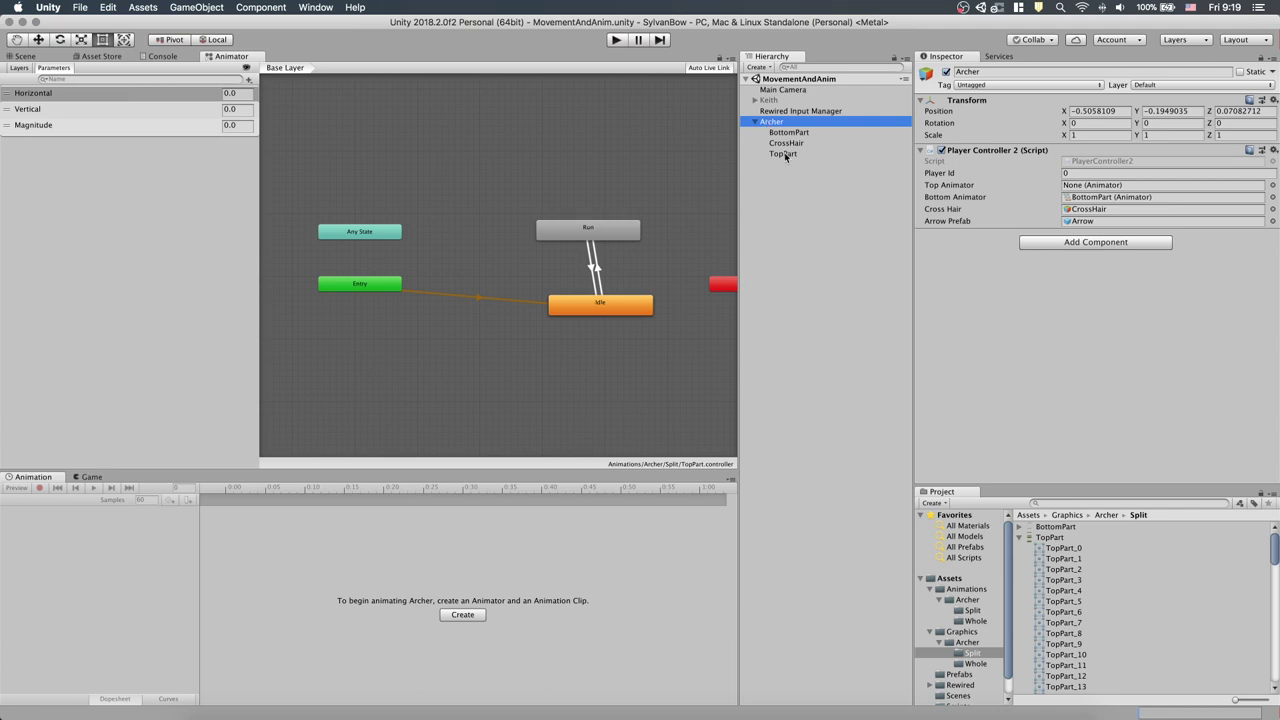
pyautogui.click(1272, 185)
pyautogui.click(645, 217)
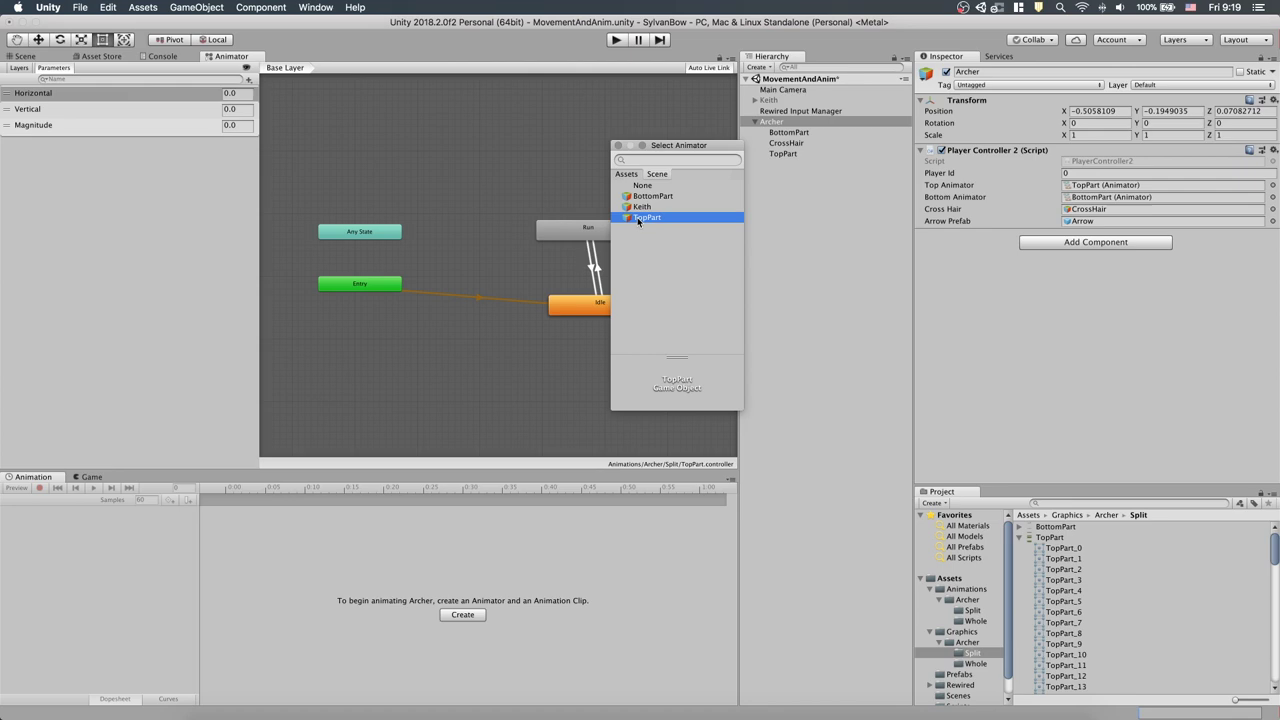
pyautogui.click(618, 146)
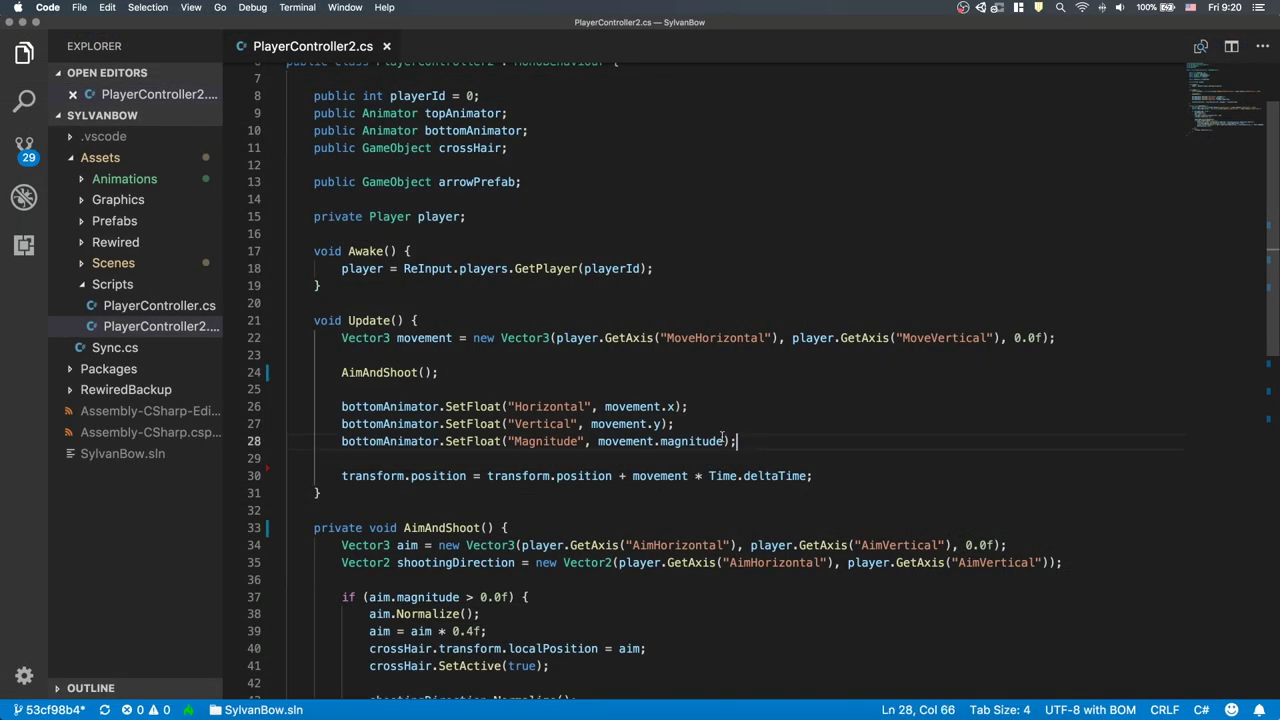
# Step: Switch to Visual Studio Code and duplicate the three bottomAnimator.SetFloat lines below themselves in the Update method of PlayerController2.cs
pyautogui.moveTo(735, 441); pyautogui.dragTo(340, 406)
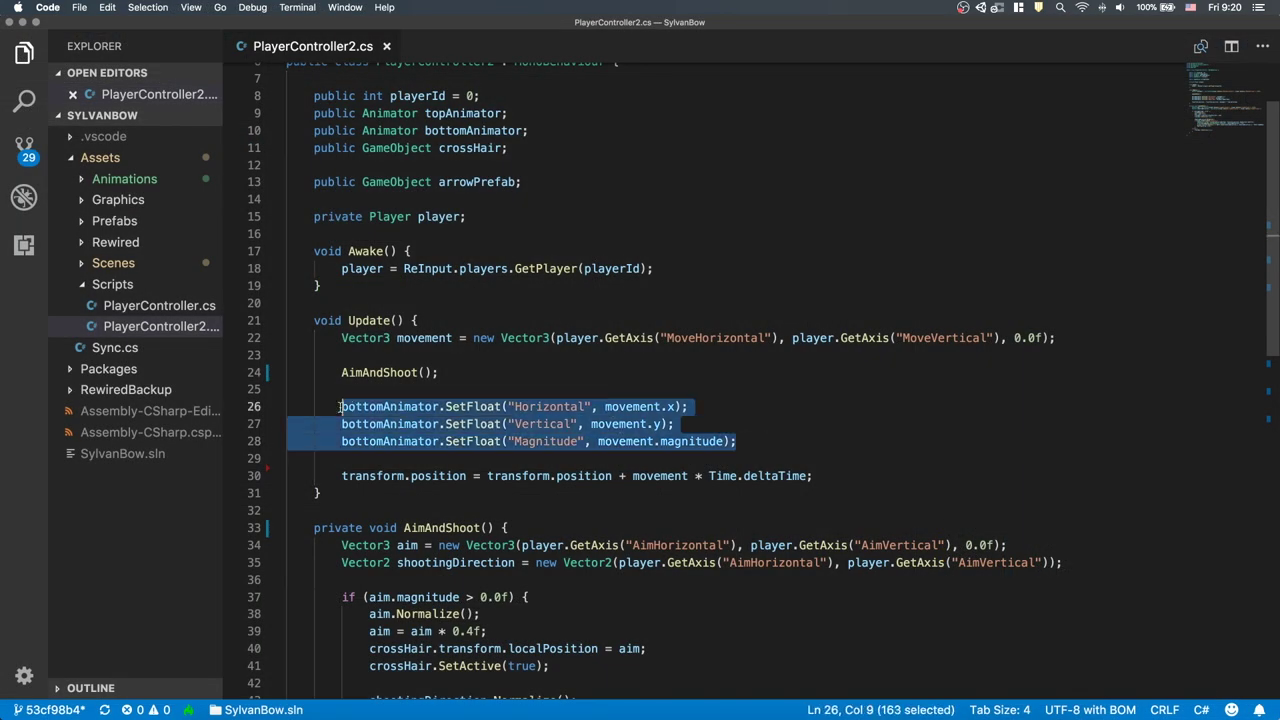
pyautogui.press('cmd+c')
pyautogui.click(760, 443)
pyautogui.press('Return')
pyautogui.press('Return')
pyautogui.press('cmd+v')
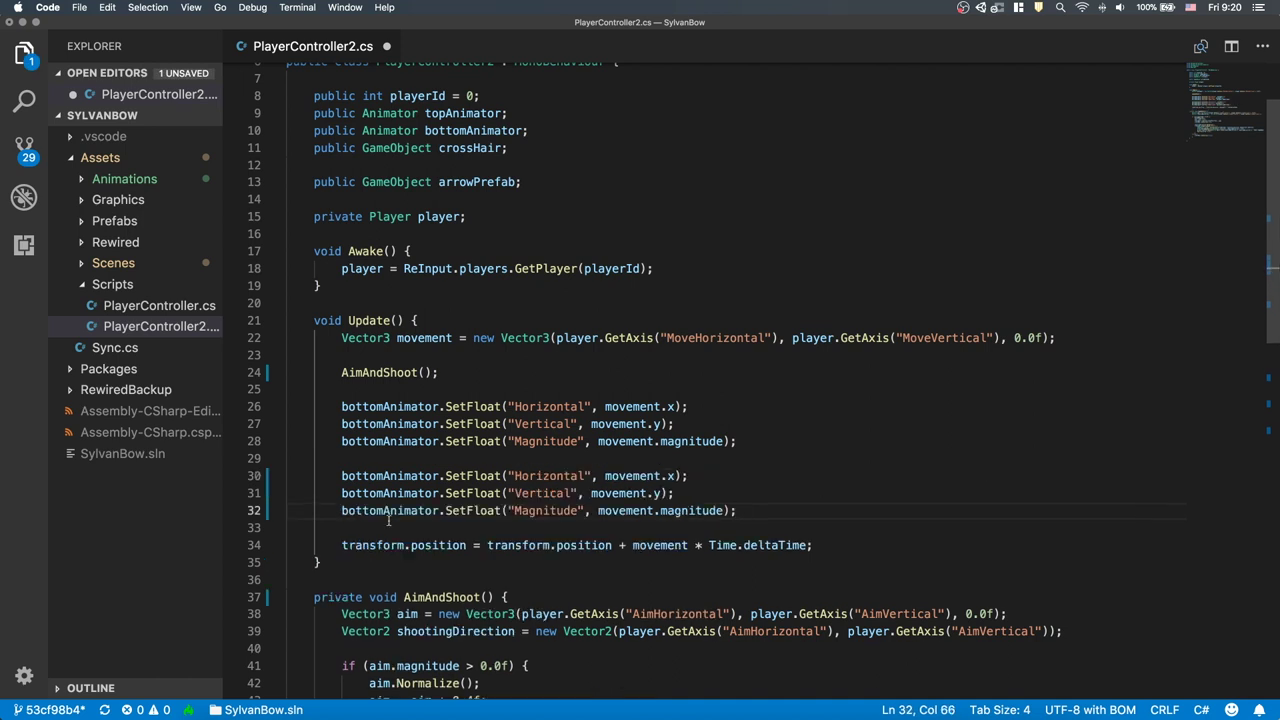
# Step: Change bottomAnimator to topAnimator in the three duplicated SetFloat lines and save PlayerController2.cs
pyautogui.moveTo(383, 476); pyautogui.dragTo(384, 510)
pyautogui.write('toptop')
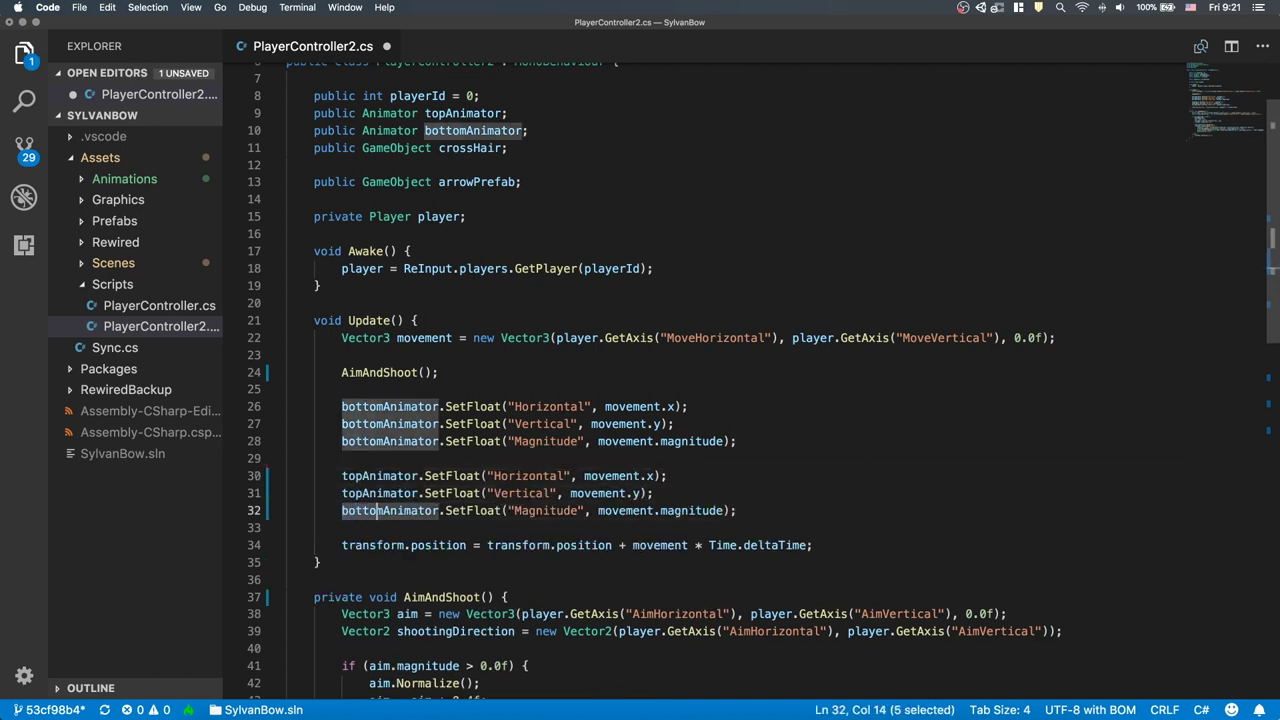
pyautogui.write('top')
pyautogui.press('cmd+s')
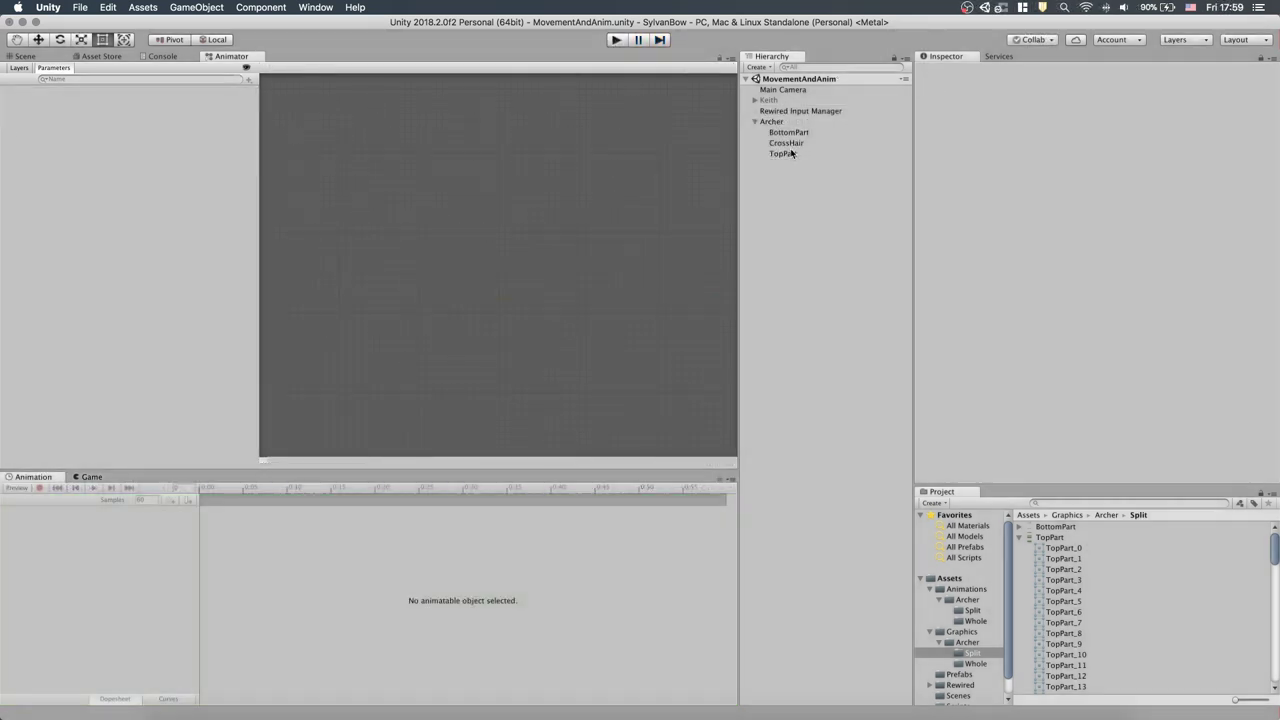
# Step: Switch to Unity and rename the TopPart animator's Horizontal and Vertical parameters to MoveHorizontal and MoveVertical
pyautogui.click(788, 153)
pyautogui.doubleClick(35, 94)
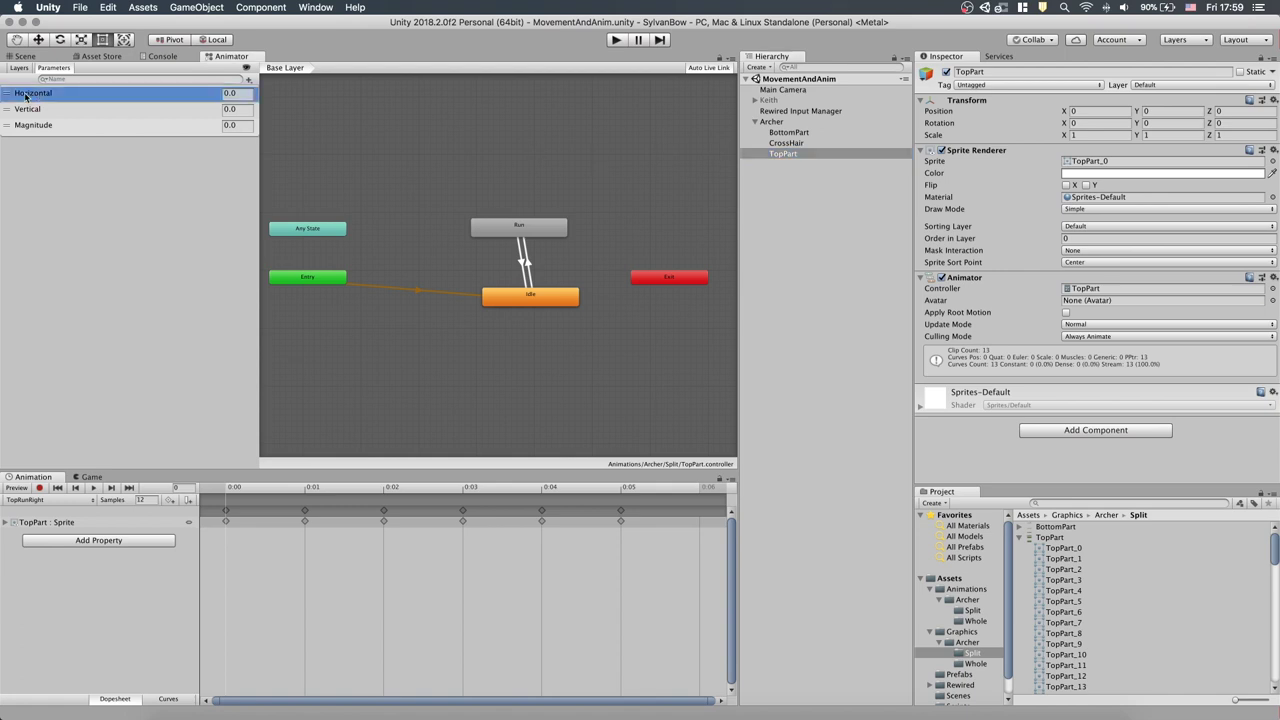
pyautogui.press('Home')
pyautogui.write('Move')
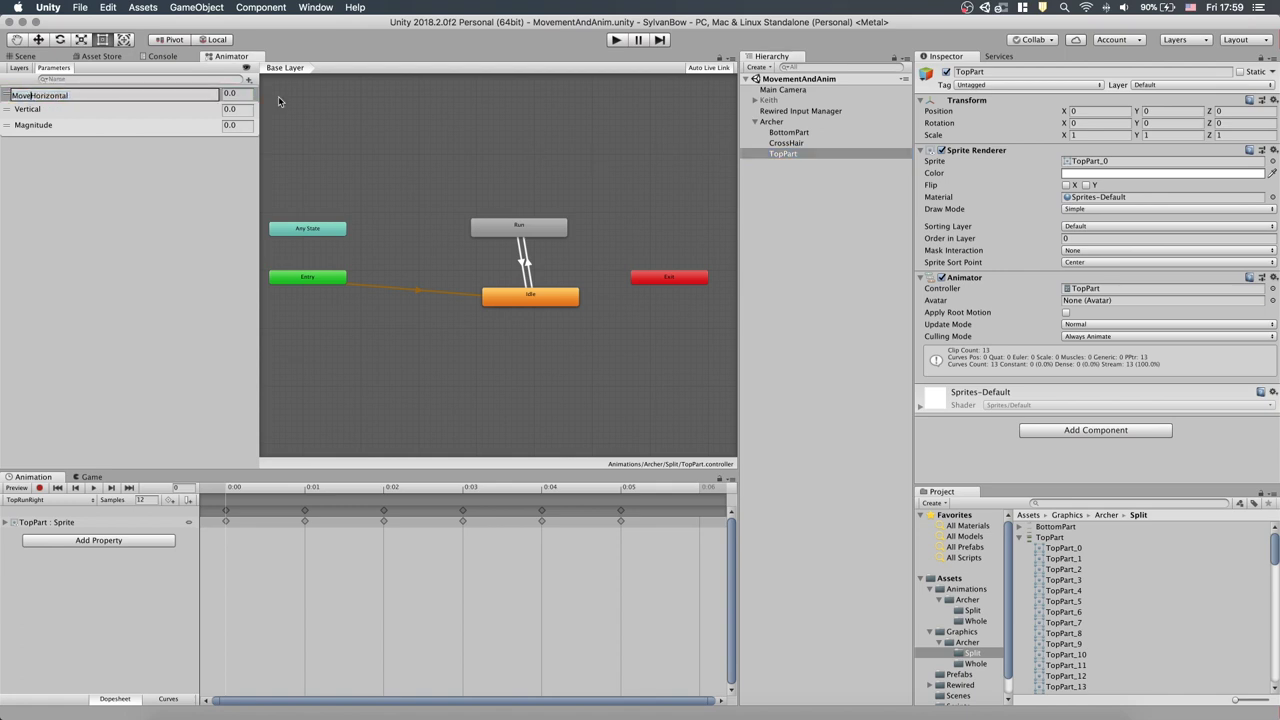
pyautogui.press('Return')
pyautogui.doubleClick(88, 109)
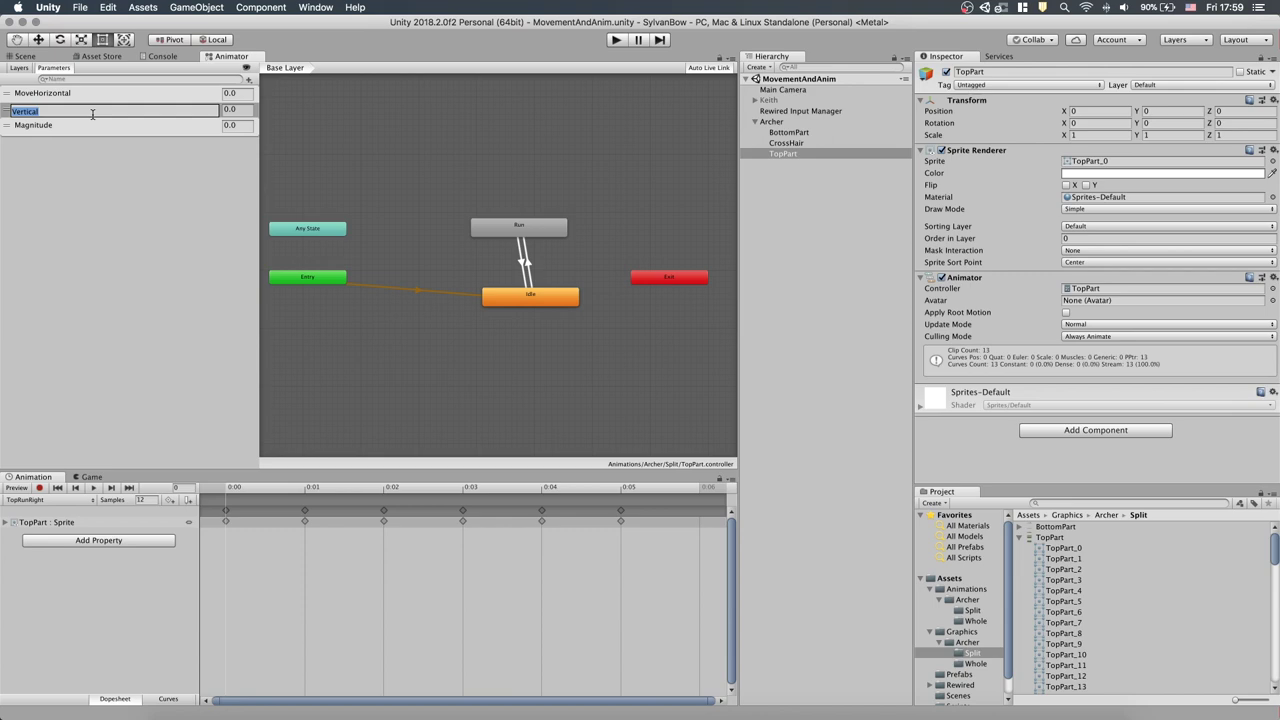
pyautogui.press('Home')
pyautogui.write('Move')
pyautogui.press('Return')
# Step: Rename the TopPart animator's Magnitude parameter to MoveMagnitude
pyautogui.click(86, 126)
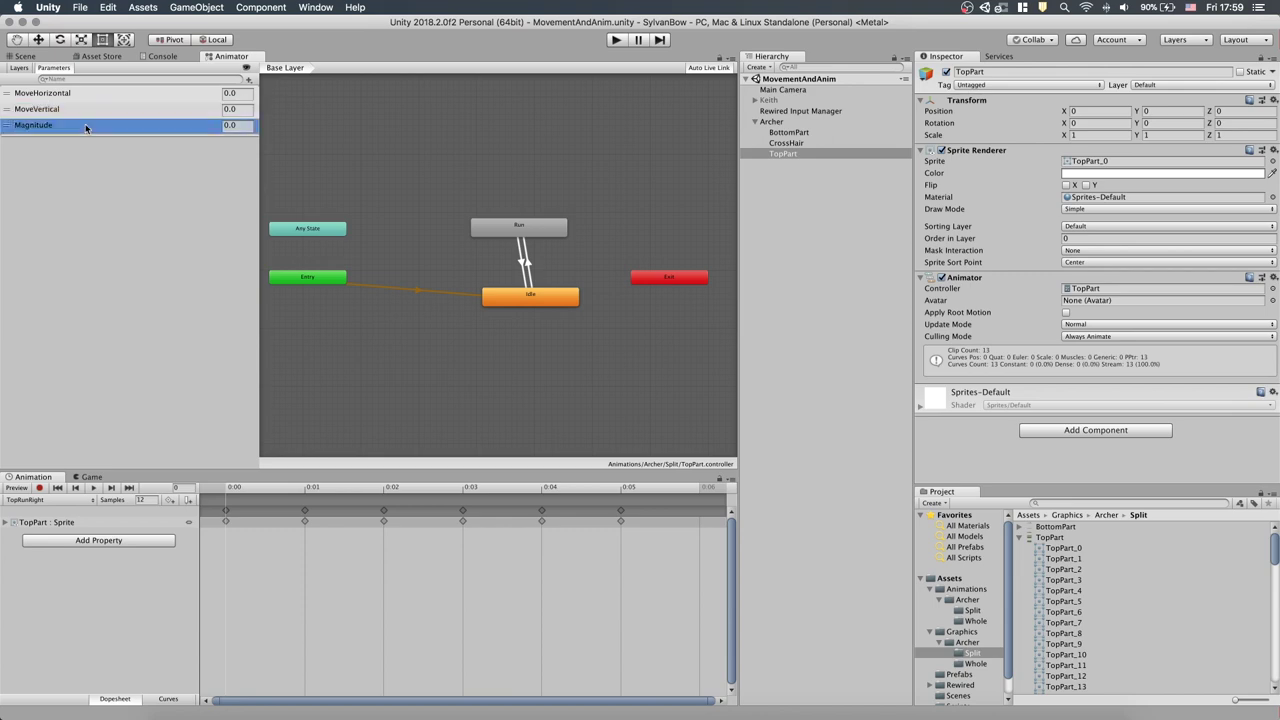
pyautogui.doubleClick(86, 126)
pyautogui.press('Home')
pyautogui.write('Move')
pyautogui.press('Return')
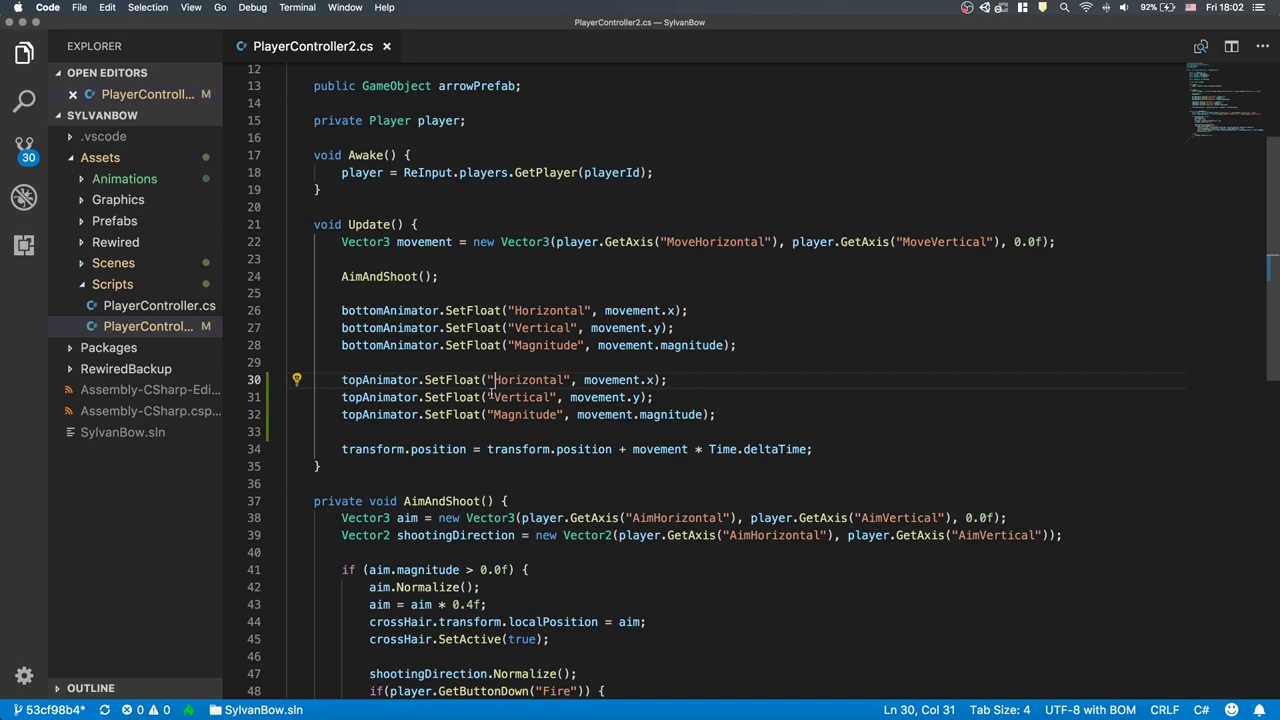
# Step: In Visual Studio Code, change the parameter names in the three topAnimator.SetFloat lines to MoveHorizontal, MoveVertical and MoveMagnitude
pyautogui.write('Move')
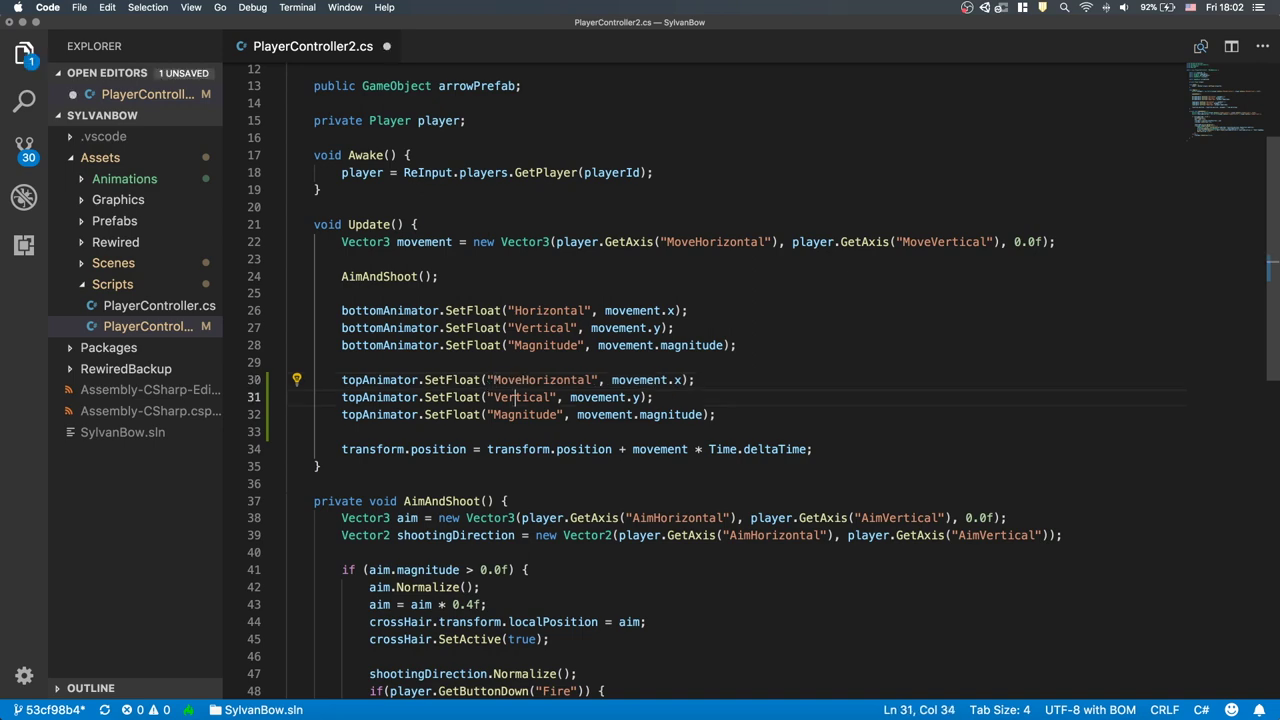
pyautogui.click(491, 397)
pyautogui.write('Move')
pyautogui.click(491, 414)
pyautogui.write('Move')
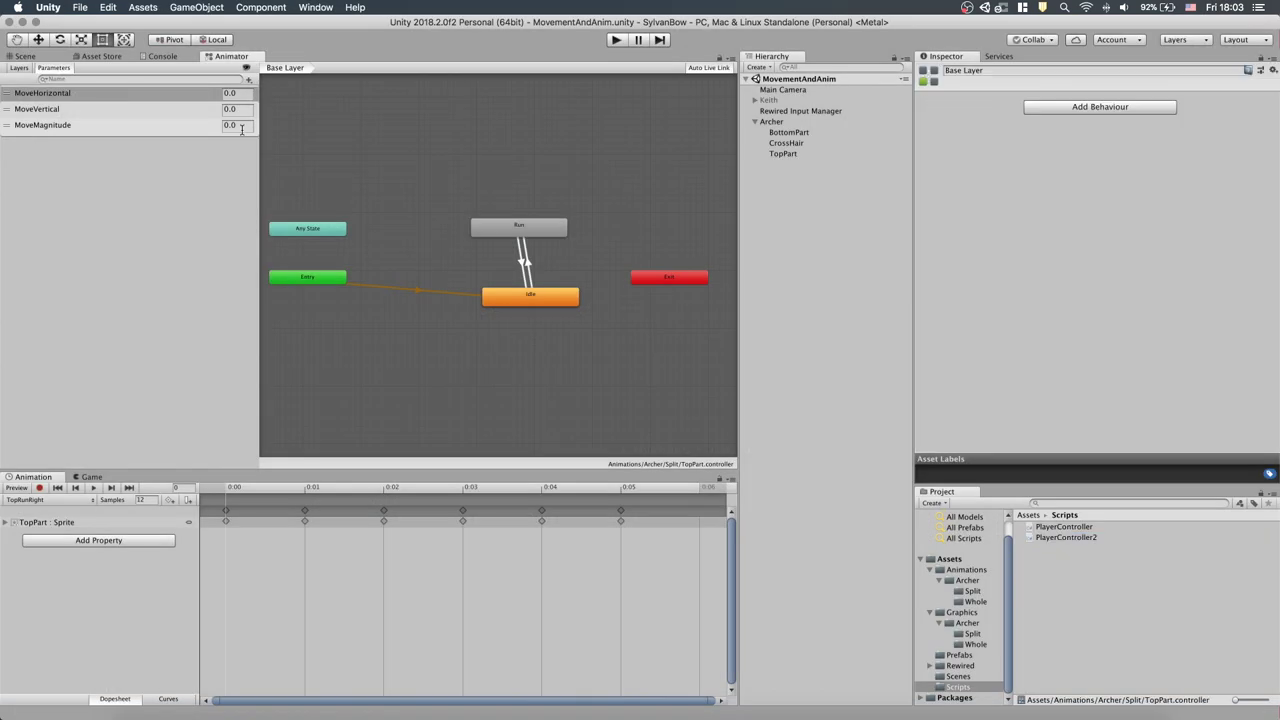
# Step: Back in Unity, add a Bool parameter named Aim to the TopPart animator controller
pyautogui.click(250, 81)
pyautogui.click(253, 124)
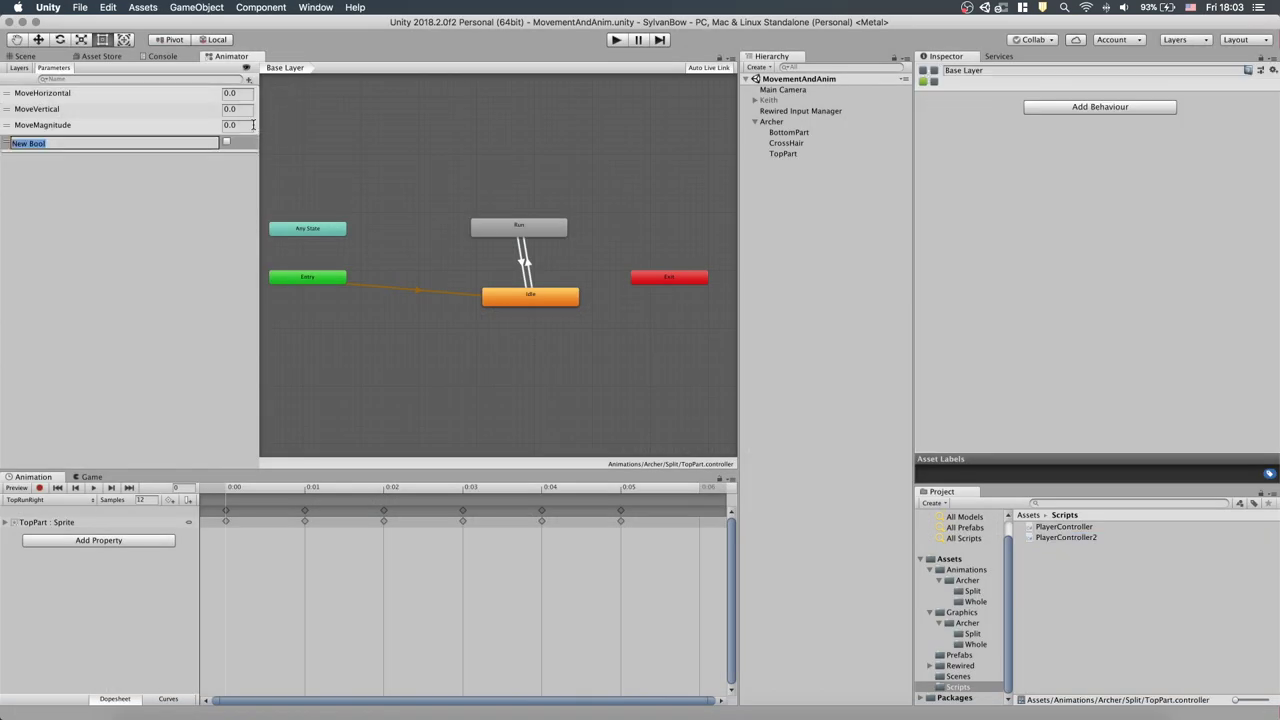
pyautogui.write('Aim')
pyautogui.press('Return')
# Step: Add two Float parameters named AimHorizontal and AimVertical to the TopPart animator controller
pyautogui.click(249, 81)
pyautogui.click(262, 93)
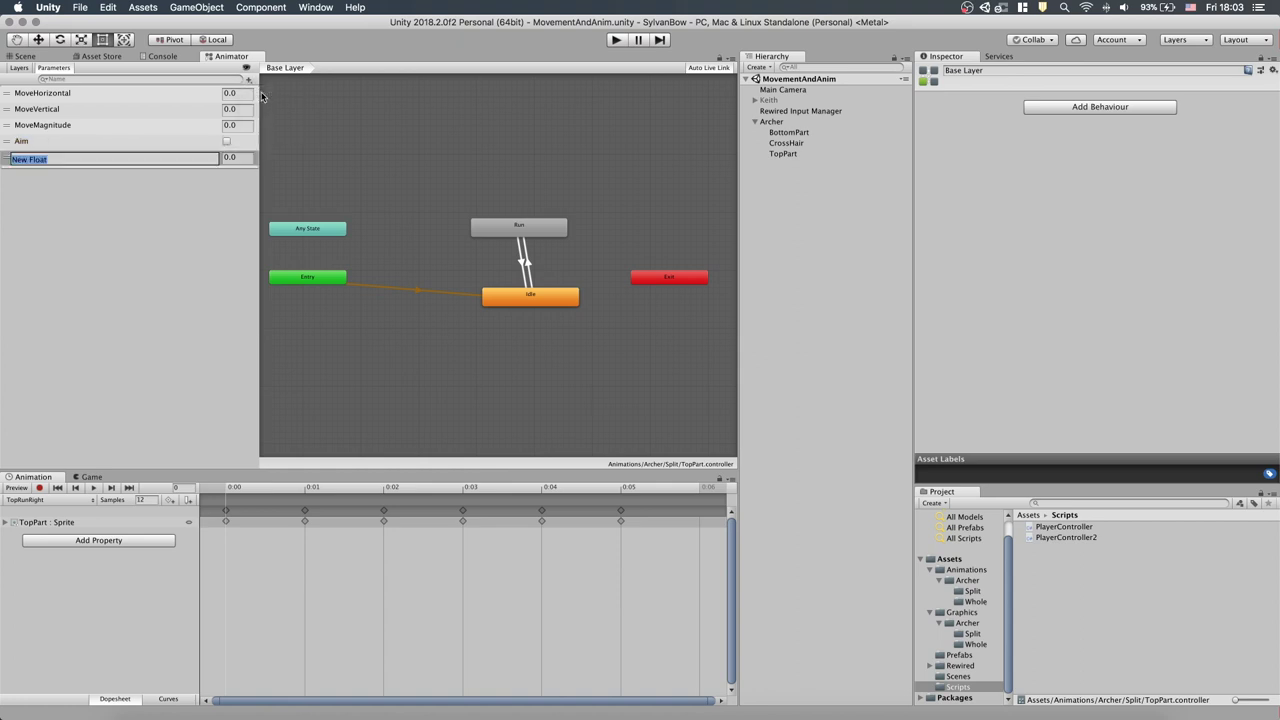
pyautogui.write('AimHorizontal')
pyautogui.press('Return')
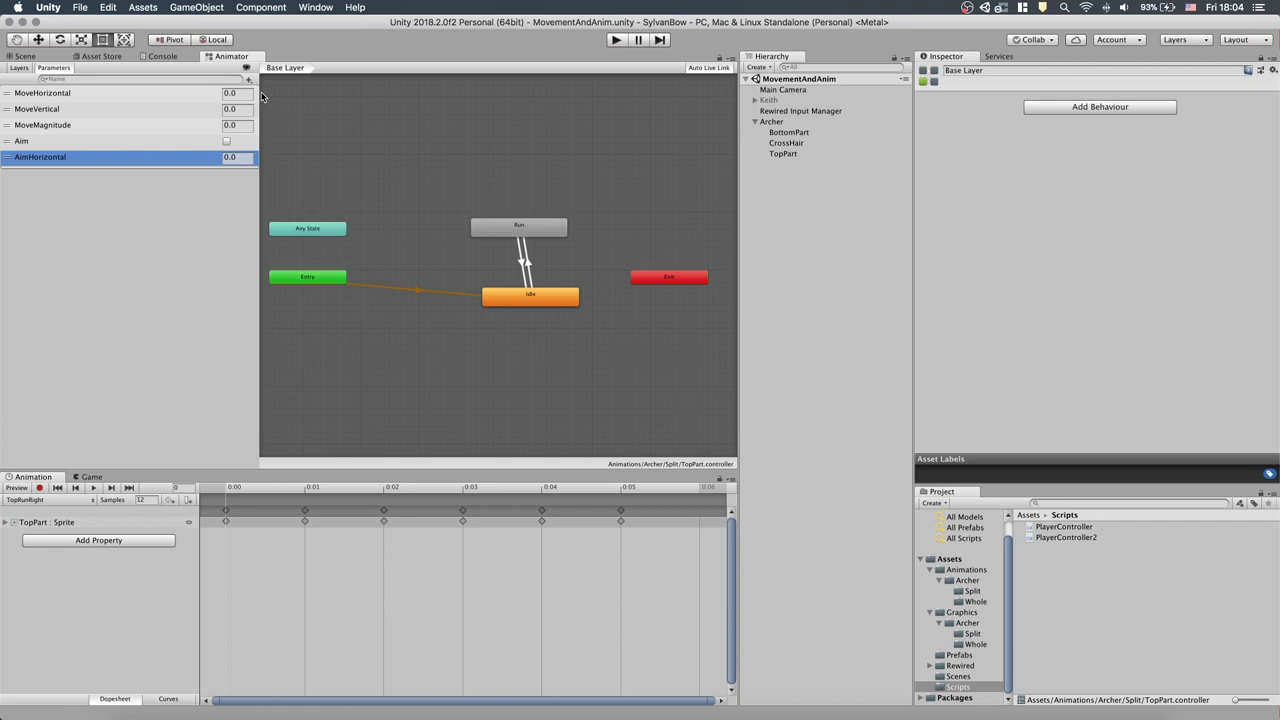
pyautogui.click(250, 81)
pyautogui.click(257, 93)
pyautogui.write('AimVertical')
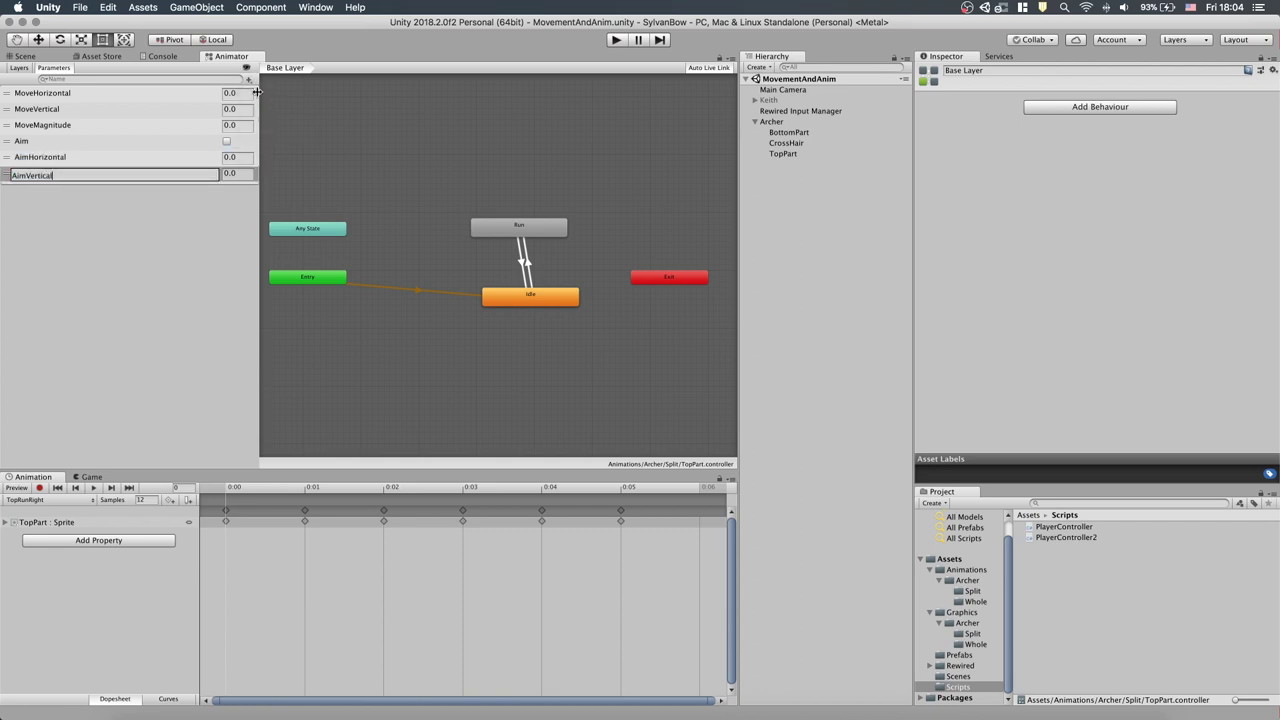
pyautogui.press('Return')
# Step: Add a Float parameter named AimMagnitude to the TopPart animator controller
pyautogui.click(250, 81)
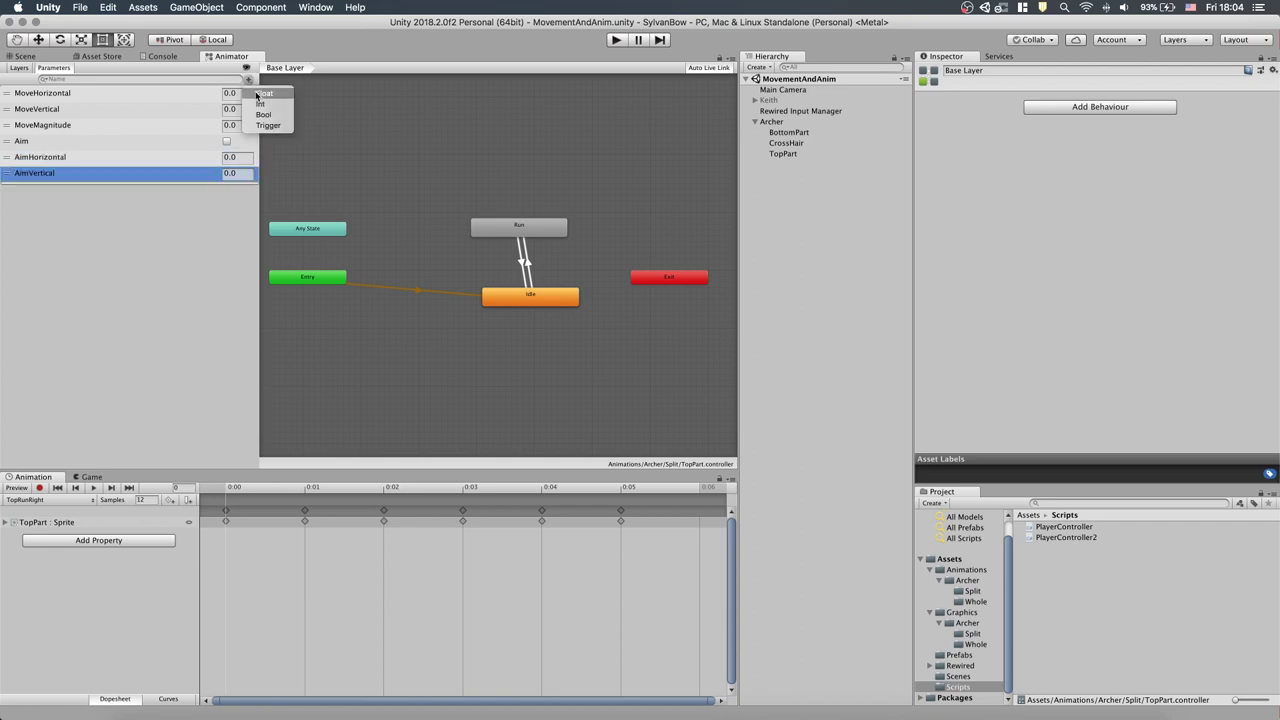
pyautogui.click(257, 93)
pyautogui.write('AimMagni')
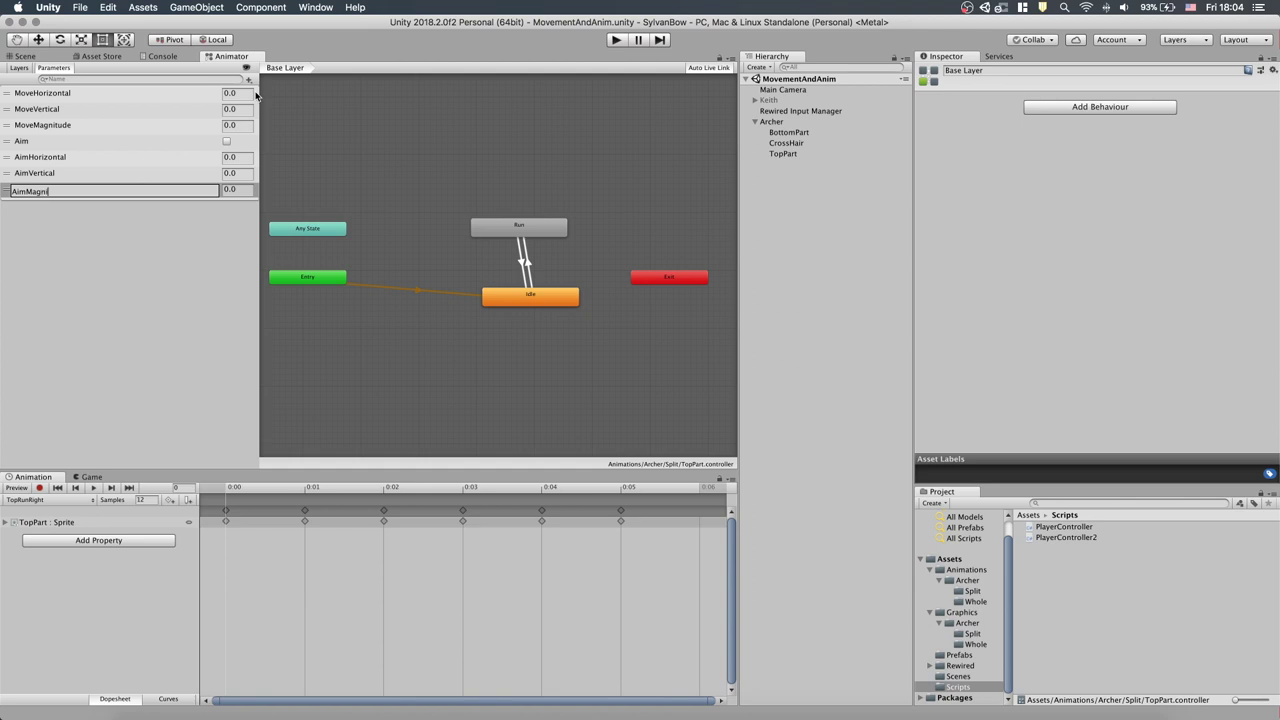
pyautogui.write('tude')
pyautogui.press('Return')
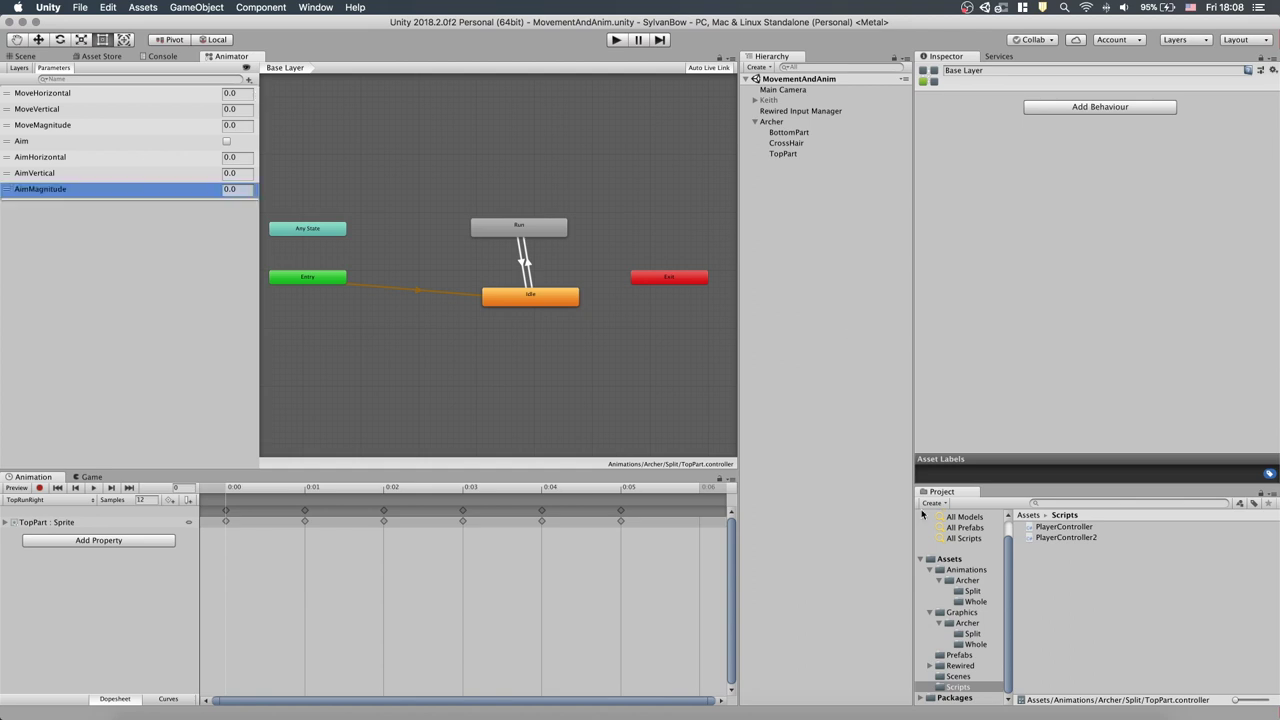
# Step: Examine the TopPart sprites in the Graphics/Archer/Split folder to find where the left-aiming frames start
pyautogui.click(968, 636)
pyautogui.scroll(-10, 1051, 626)
pyautogui.click(1066, 625)
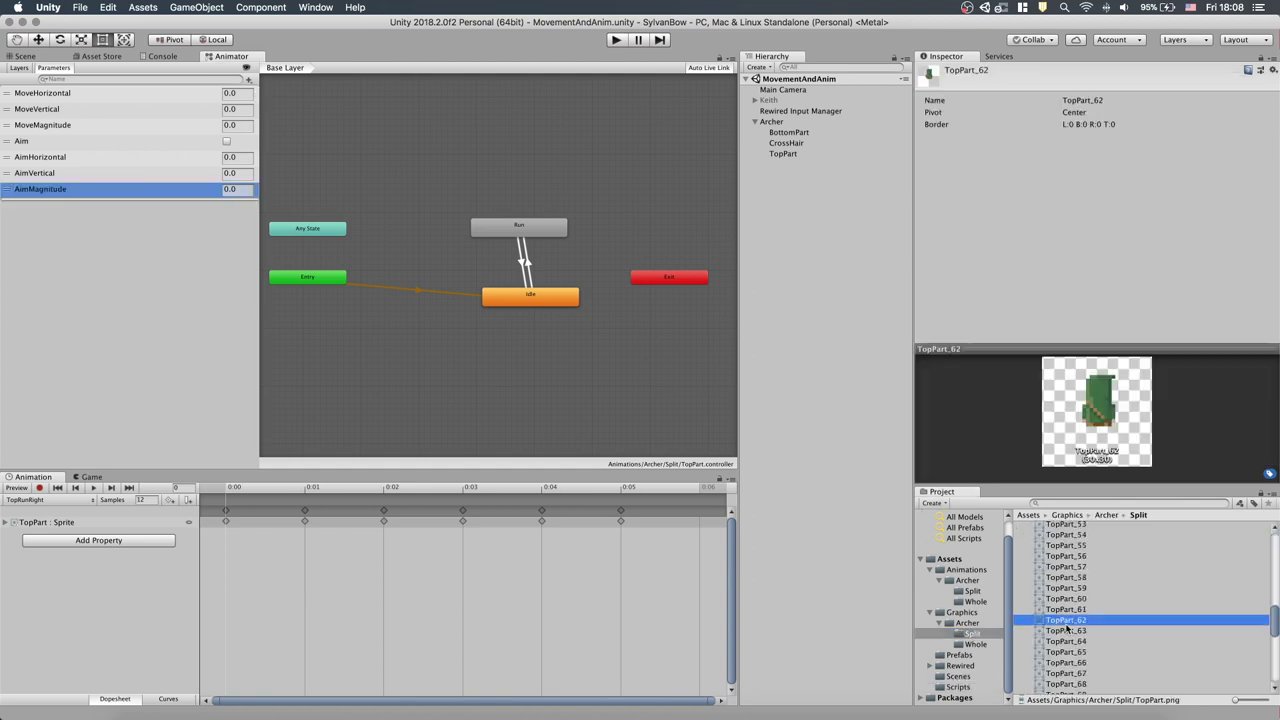
pyautogui.click(1080, 673)
pyautogui.scroll(-4, 1078, 668)
pyautogui.click(1068, 637)
pyautogui.click(1066, 603)
pyautogui.click(1066, 581)
# Step: Select the left-aiming sprites TopPart_72 to TopPart_74
pyautogui.click(1068, 593)
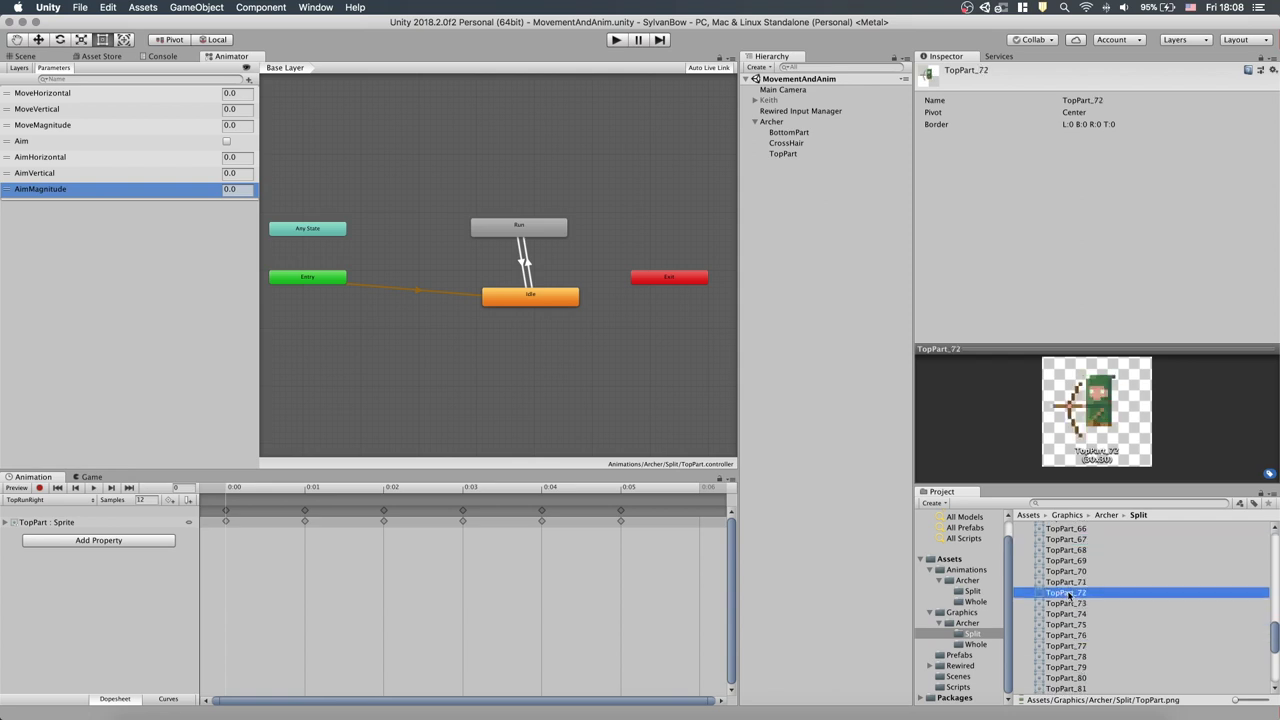
pyautogui.keyDown('shift'); pyautogui.click(1073, 604); pyautogui.keyUp('shift')
pyautogui.keyDown('shift'); pyautogui.click(1080, 613); pyautogui.keyUp('shift')
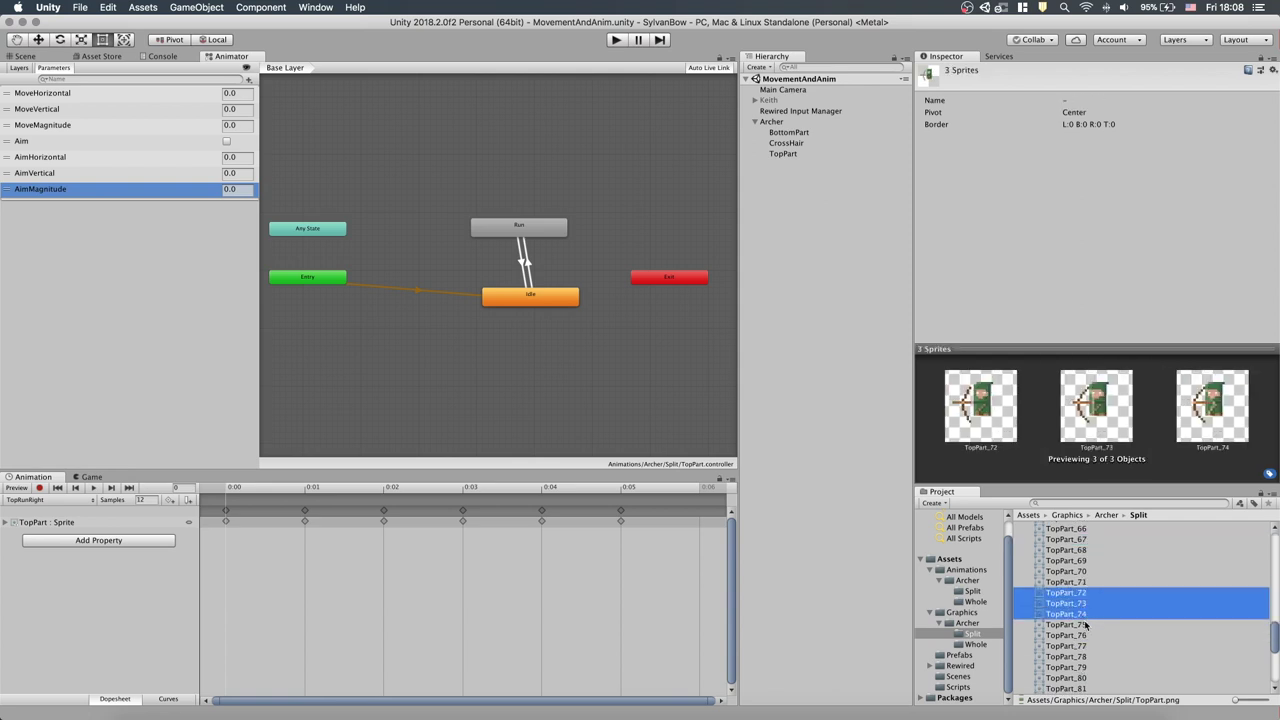
pyautogui.click(1085, 624)
pyautogui.click(1068, 593)
pyautogui.keyDown('shift'); pyautogui.click(1075, 603); pyautogui.keyUp('shift')
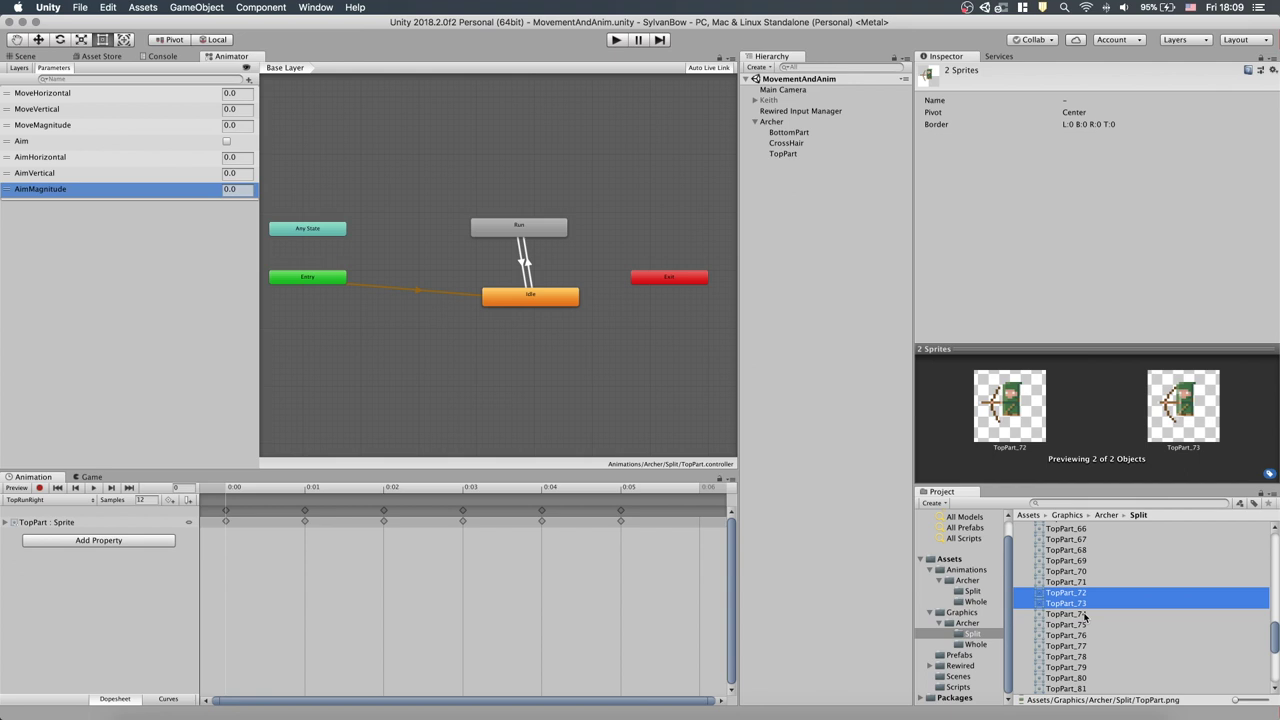
pyautogui.keyDown('shift'); pyautogui.click(1080, 613); pyautogui.keyUp('shift')
# Step: Create a TopAimLeft animation clip in the Animations/Archer/Split folder from the selected left-aiming sprites, with Samples set to 12
pyautogui.click(55, 499)
pyautogui.click(48, 604)
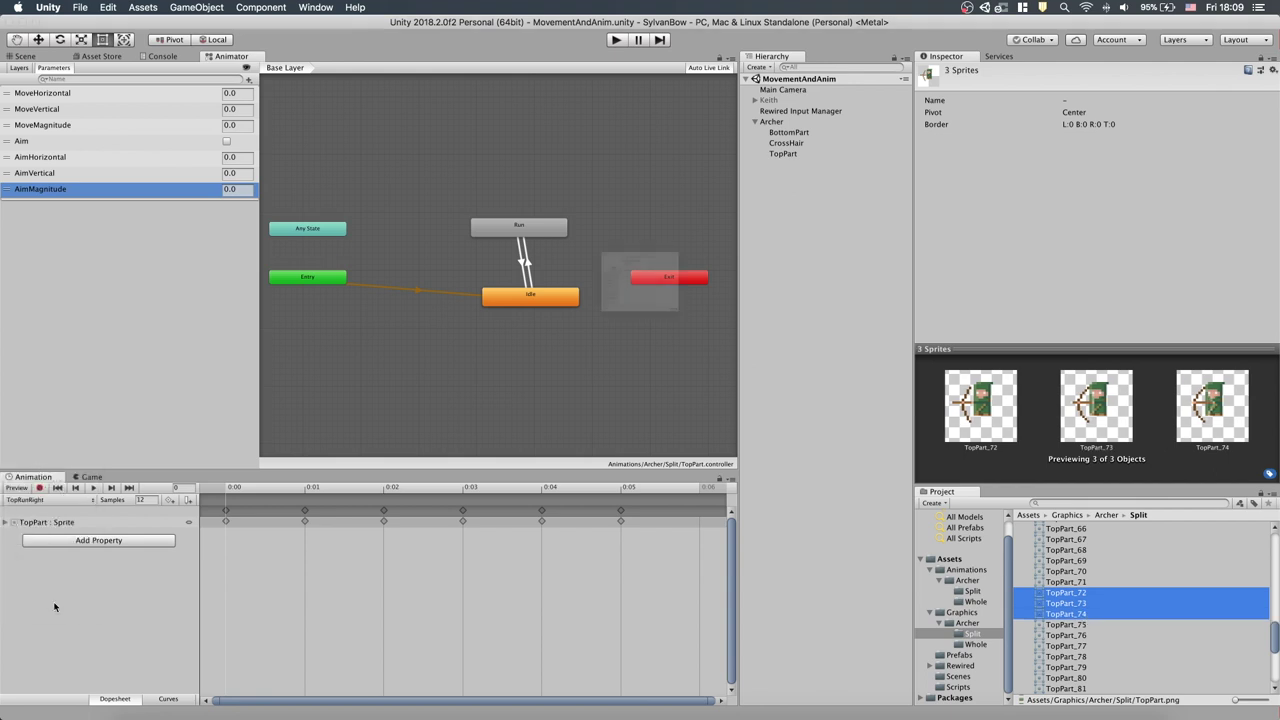
pyautogui.write('TopAimLeft')
pyautogui.click(646, 200)
pyautogui.click(634, 247)
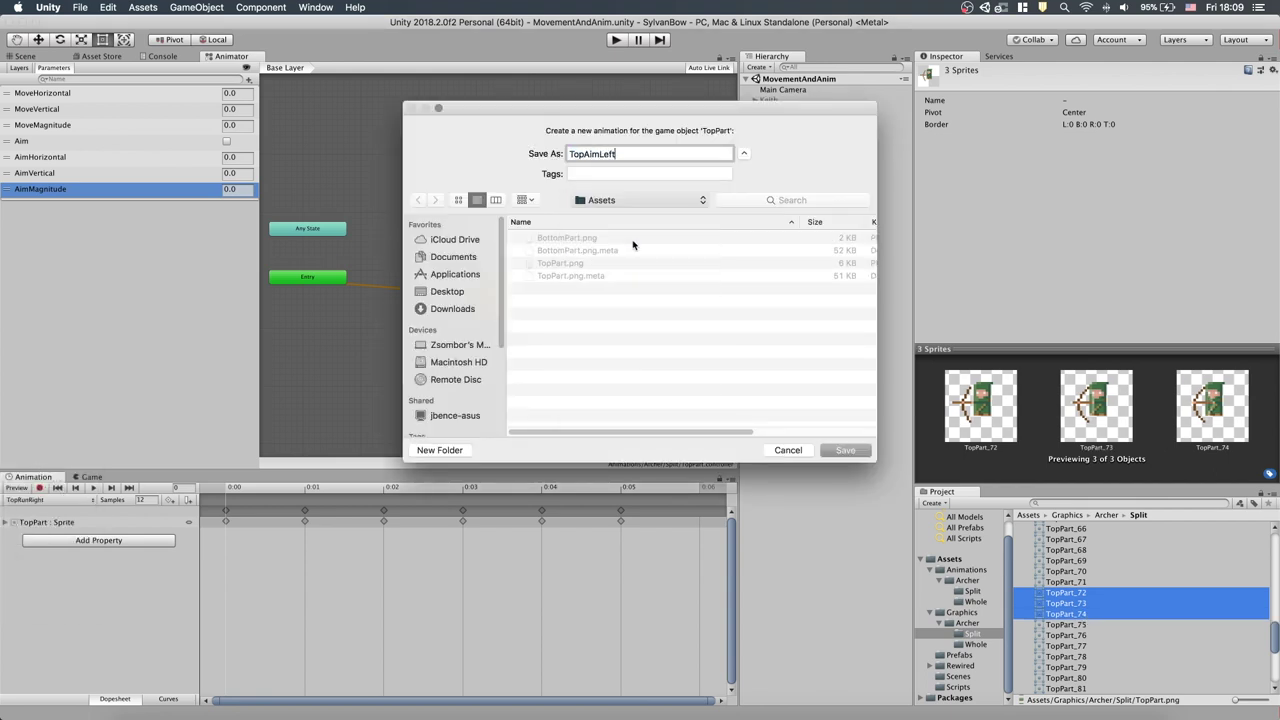
pyautogui.doubleClick(568, 238)
pyautogui.doubleClick(566, 238)
pyautogui.doubleClick(552, 238)
pyautogui.scroll(-10, 720, 374)
pyautogui.click(845, 450)
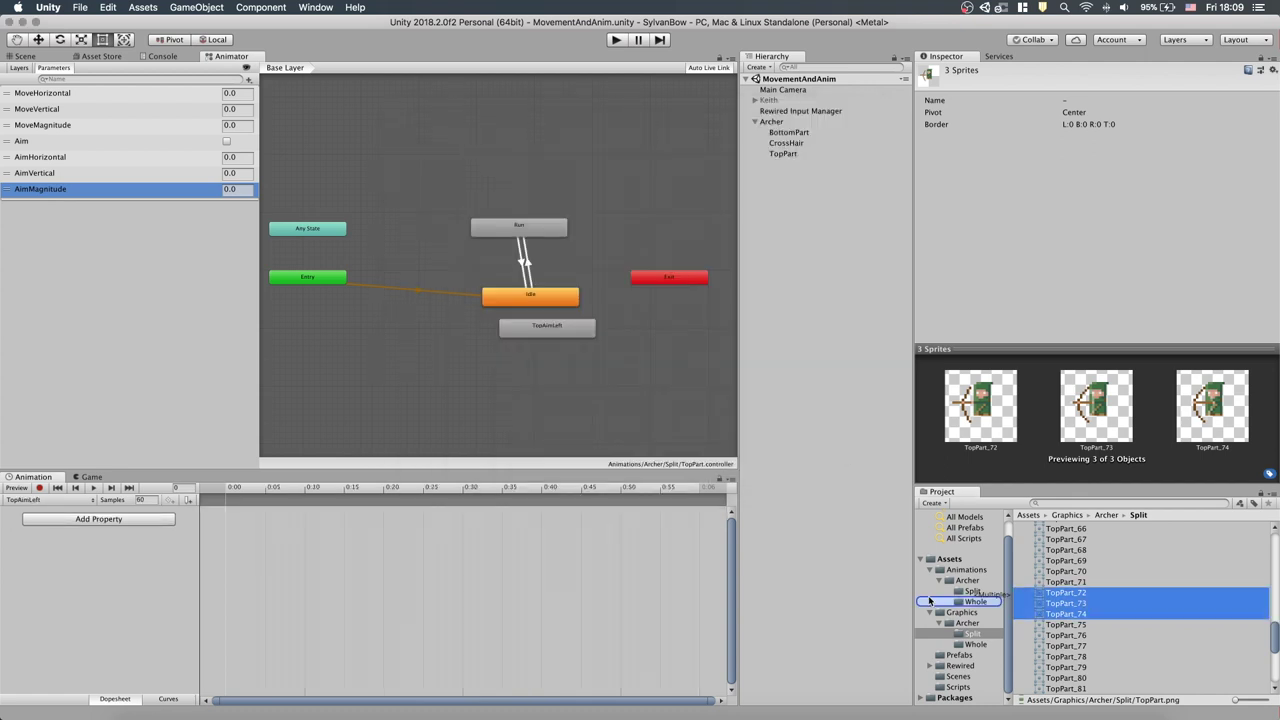
pyautogui.write('12')
pyautogui.press('Return')
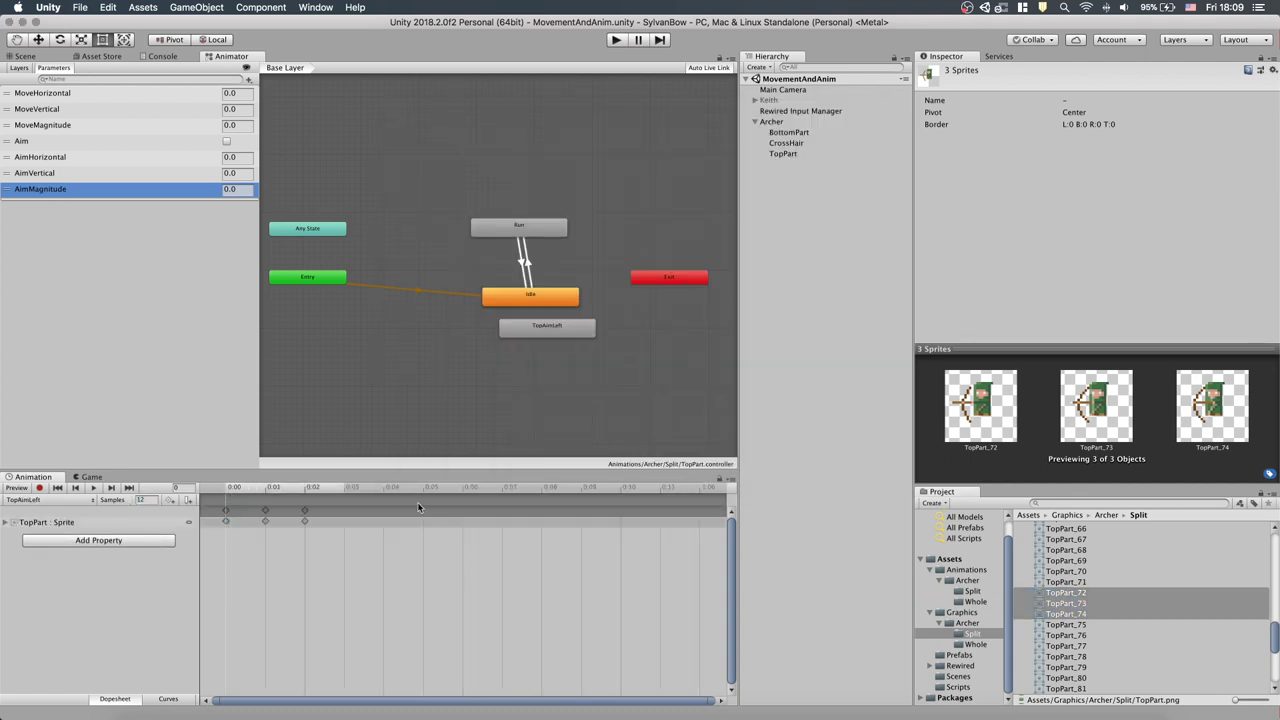
# Step: Create a TopAimRight animation clip in the Split folder from sprites TopPart_76 to TopPart_78
pyautogui.click(1063, 626)
pyautogui.click(1063, 635)
pyautogui.keyDown('shift'); pyautogui.click(1063, 656); pyautogui.keyUp('shift')
pyautogui.click(50, 500)
pyautogui.click(74, 660)
pyautogui.write('TopAimRight')
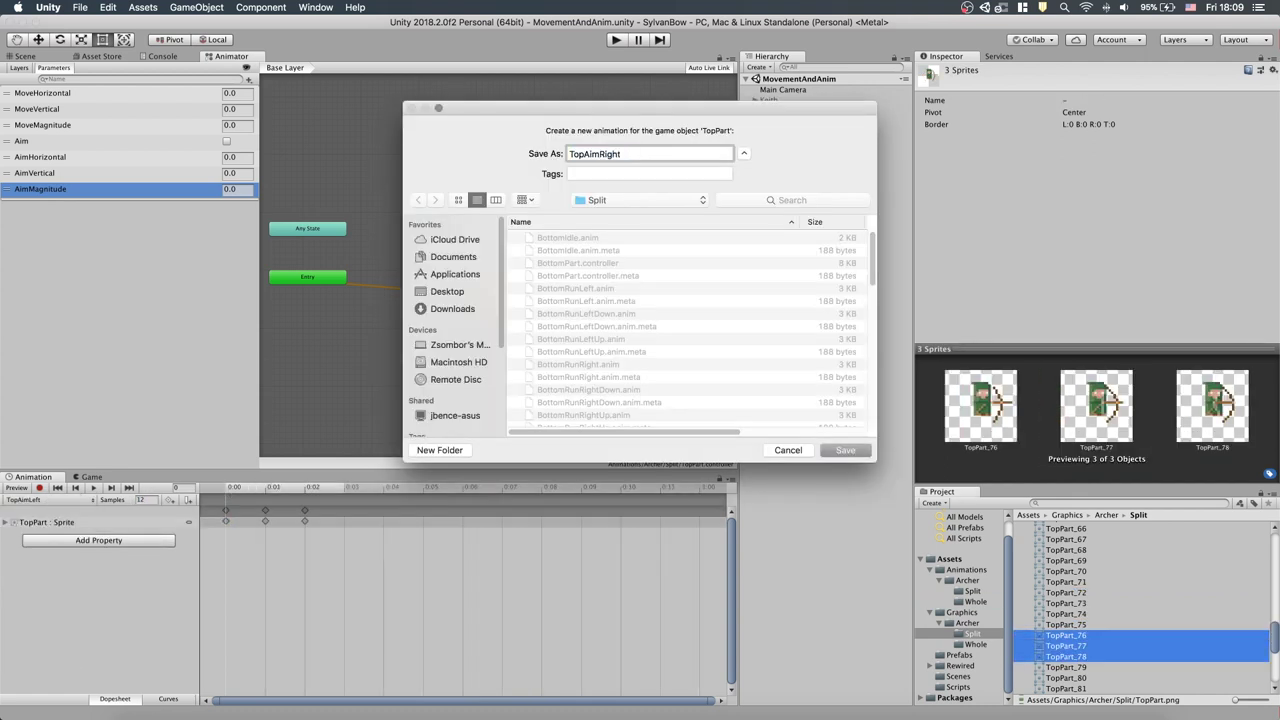
pyautogui.click(845, 450)
# Step: Create a TopAimLeftDown animation clip from sprites TopPart_80 to TopPart_82, with Samples set to 12
pyautogui.scroll(-2, 1100, 600)
pyautogui.click(1066, 614)
pyautogui.keyDown('shift'); pyautogui.click(1066, 636); pyautogui.keyUp('shift')
pyautogui.click(50, 499)
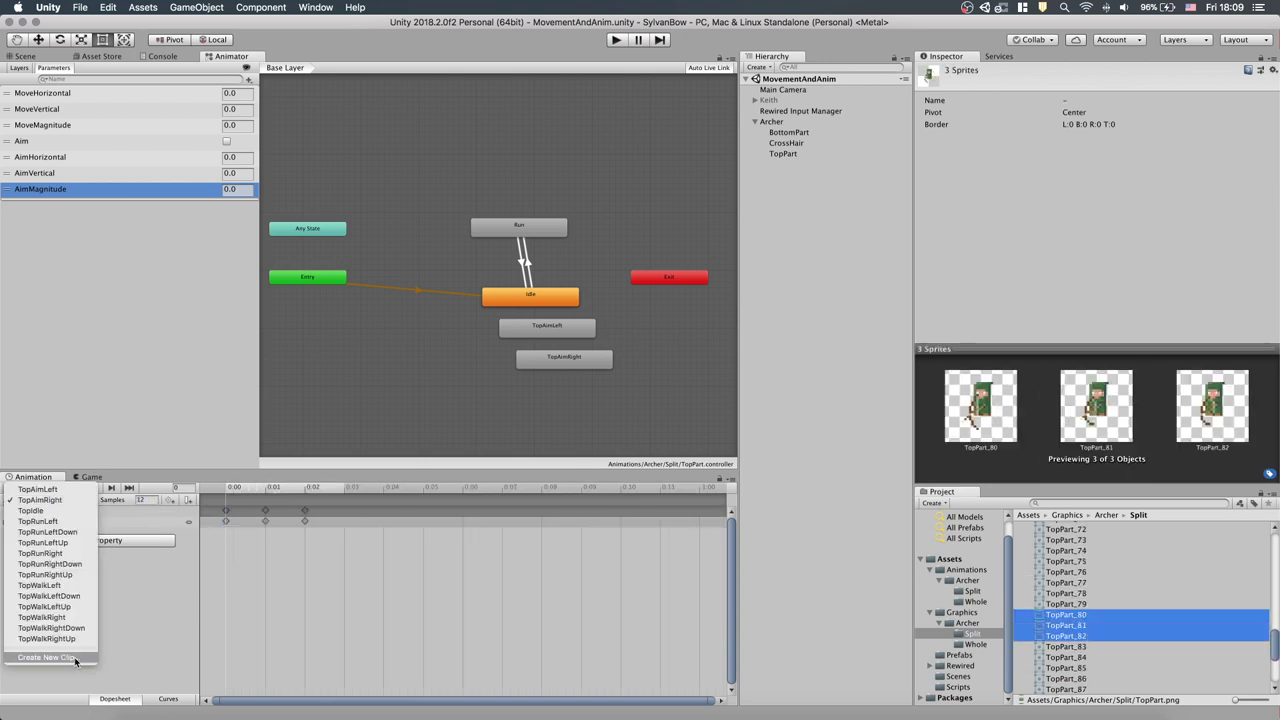
pyautogui.click(75, 659)
pyautogui.write('TopAimLeftDown')
pyautogui.press('Return')
pyautogui.moveTo(1066, 625); pyautogui.dragTo(228, 520)
pyautogui.click(143, 500)
pyautogui.write('12')
# Step: Create a TopAimDown animation clip from sprites TopPart_84 to TopPart_86, with Samples set to 12
pyautogui.scroll(-2, 1086, 606)
pyautogui.click(1086, 599)
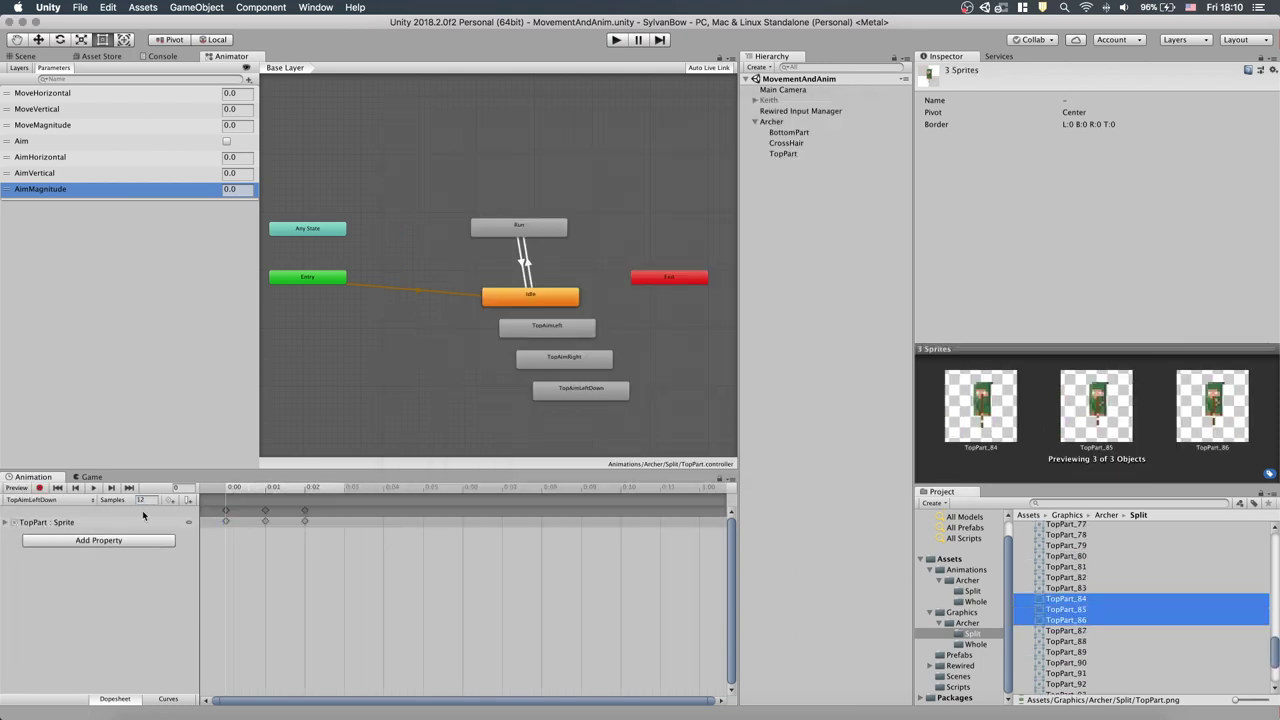
pyautogui.click(50, 500)
pyautogui.click(75, 672)
pyautogui.write('TopAimDown')
pyautogui.press('Return')
pyautogui.moveTo(1066, 609); pyautogui.dragTo(228, 520)
pyautogui.click(143, 500)
pyautogui.write('12')
# Step: Delete all the individual TopAim clip states from the Base Layer of the TopPart controller
pyautogui.click(1086, 621)
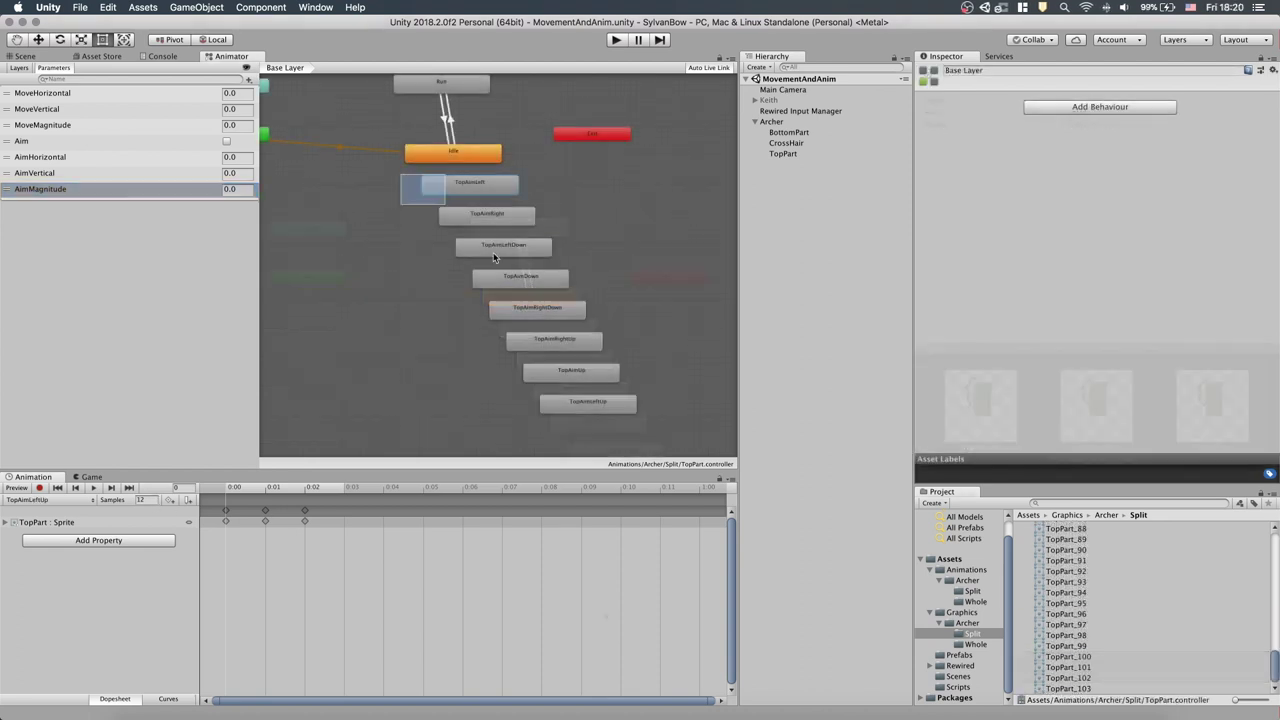
pyautogui.press('super+BackSpace')
pyautogui.moveTo(470, 270); pyautogui.dragTo(554, 370, button='middle')
# Step: Duplicate the Run state in the Base Layer, naming the copy Aim and placing it below Idle
pyautogui.rightClick(548, 186)
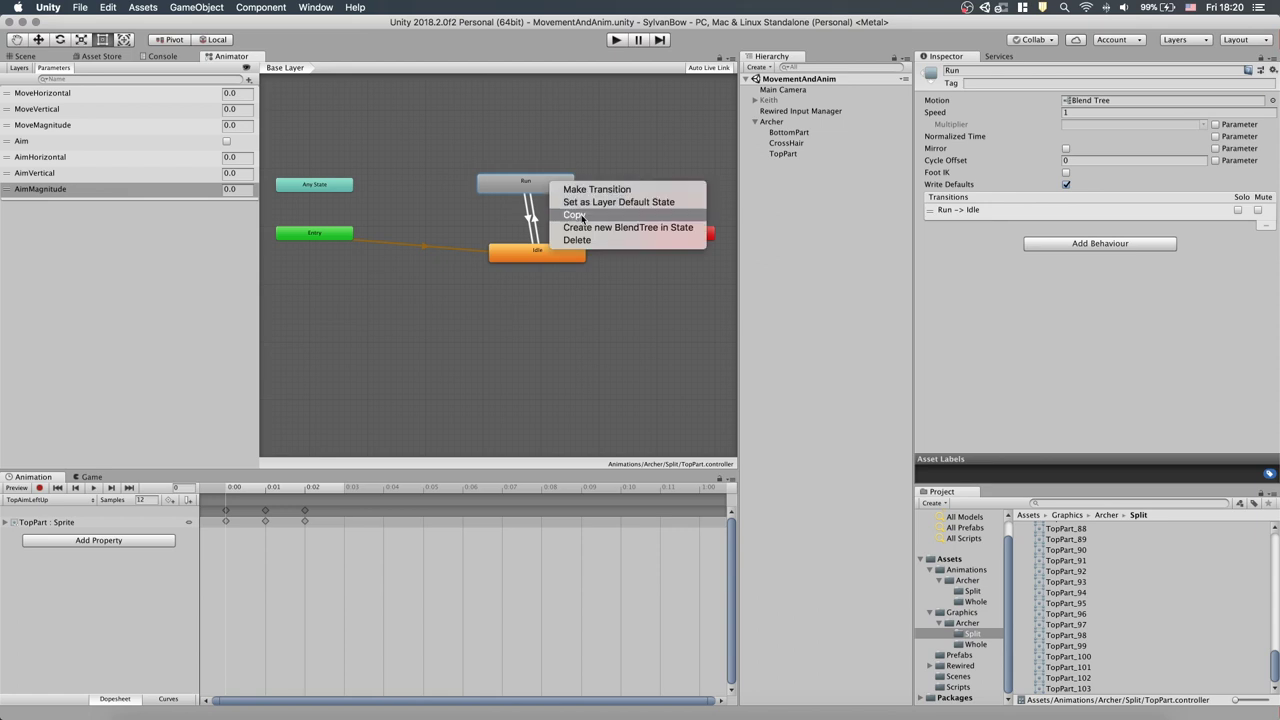
pyautogui.click(581, 216)
pyautogui.rightClick(606, 322)
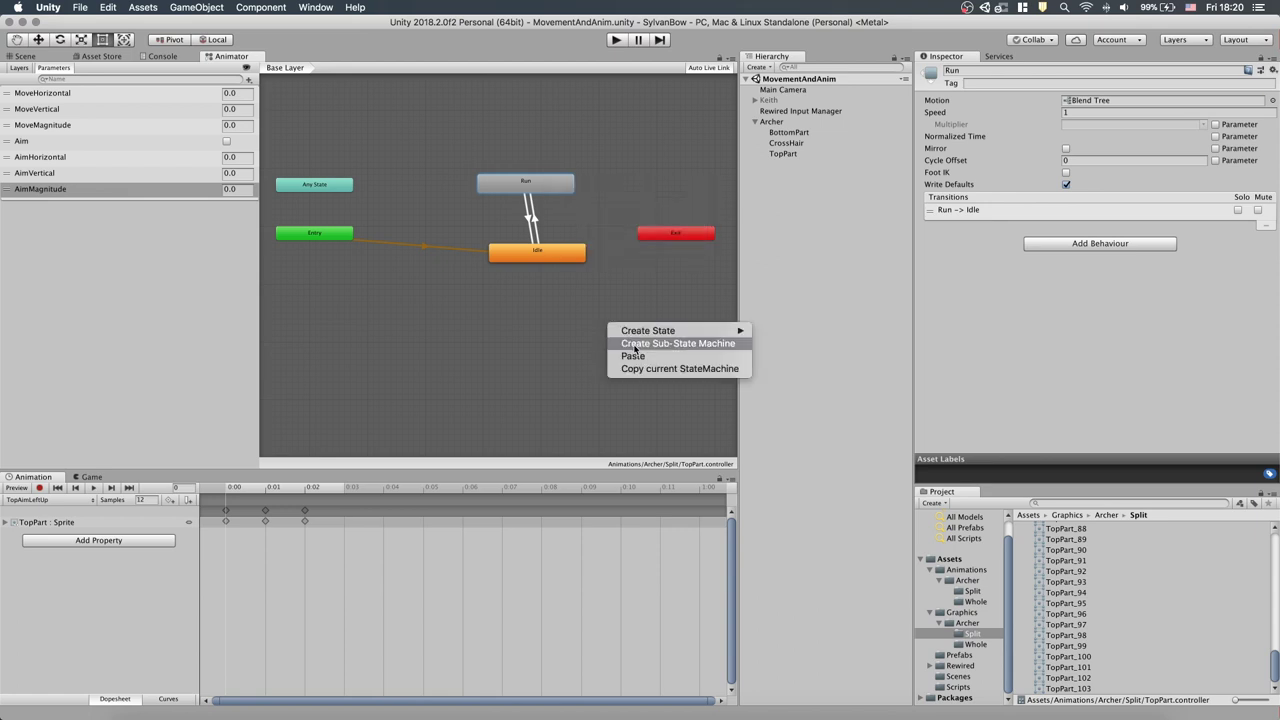
pyautogui.click(630, 354)
pyautogui.moveTo(648, 337); pyautogui.dragTo(530, 338)
pyautogui.click(982, 70)
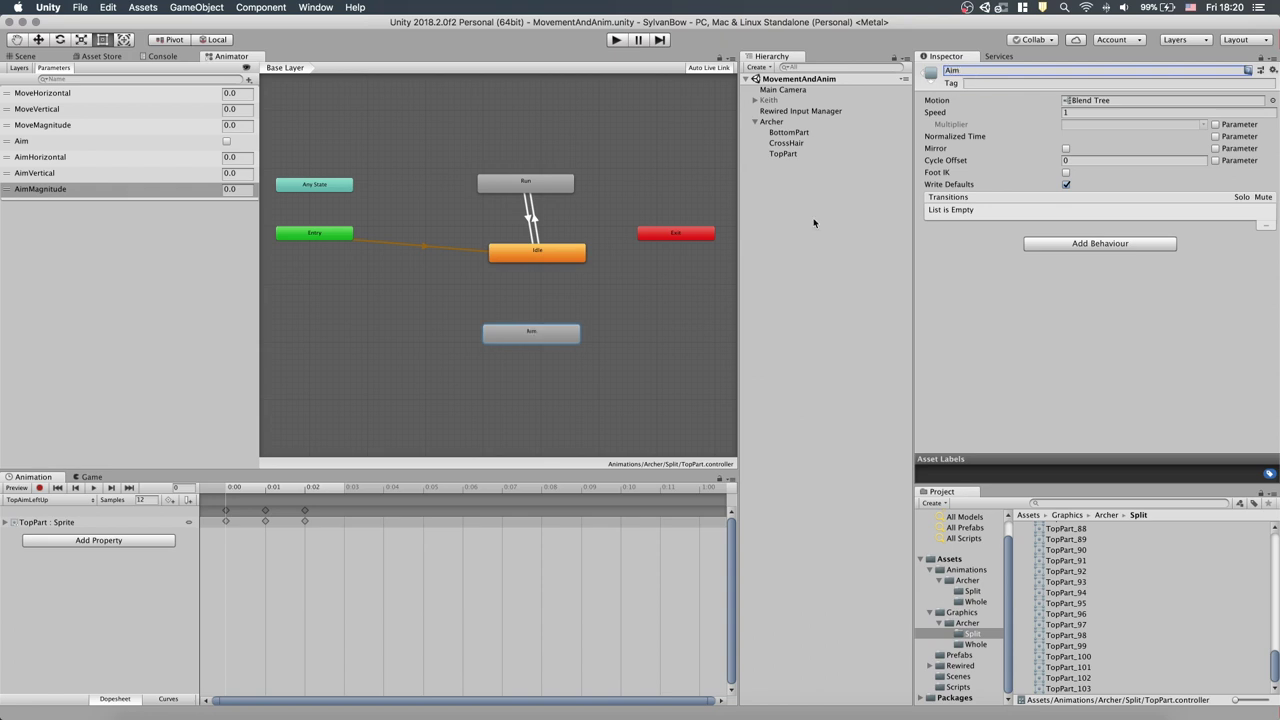
pyautogui.moveTo(543, 333); pyautogui.dragTo(564, 310)
# Step: Open the Aim state's blend tree and remove the TopWalkRight and TopWalkRightUp motions
pyautogui.doubleClick(564, 310)
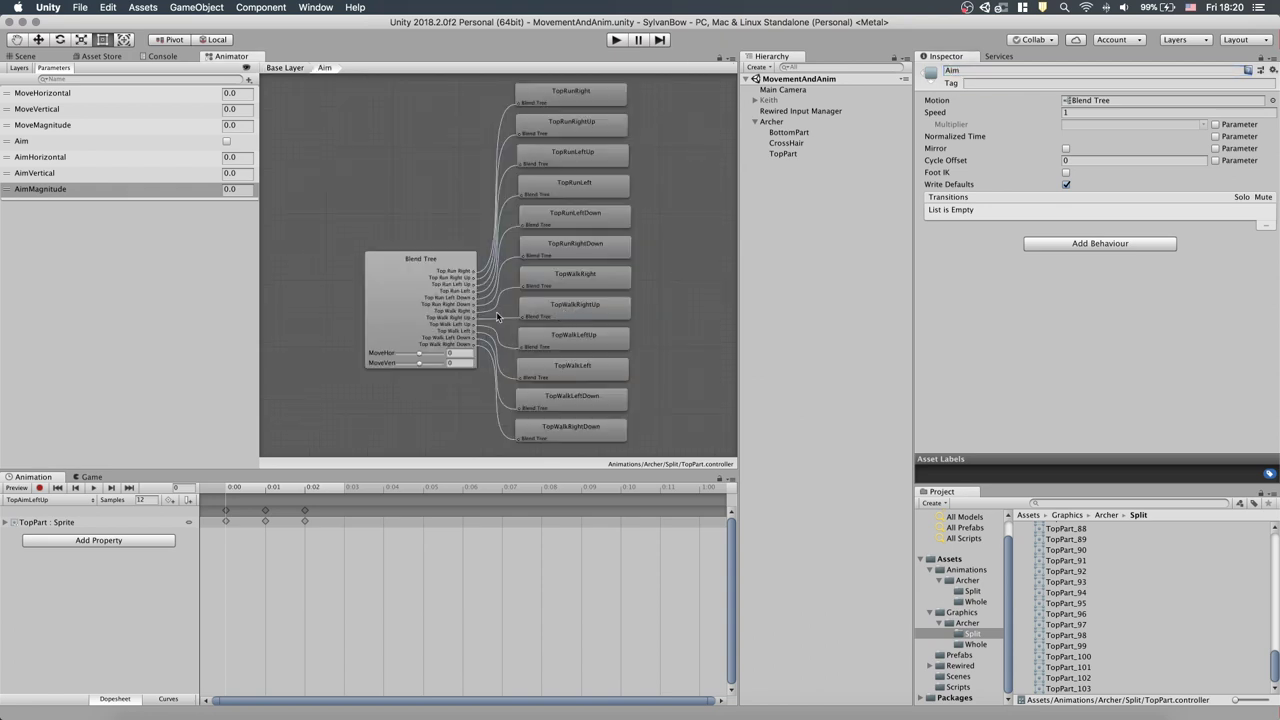
pyautogui.click(414, 311)
pyautogui.scroll(-5, 966, 239)
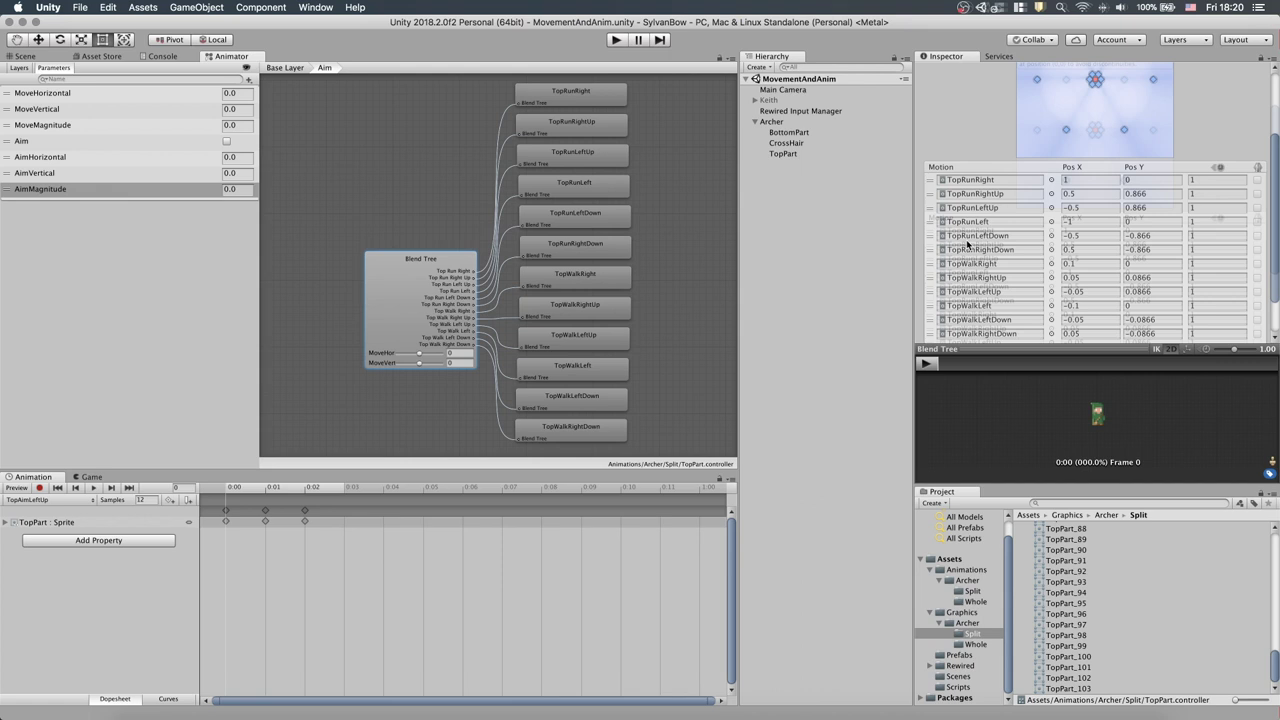
pyautogui.click(928, 250)
pyautogui.click(1255, 335)
pyautogui.press('Return')
pyautogui.click(1255, 321)
pyautogui.press('Return')
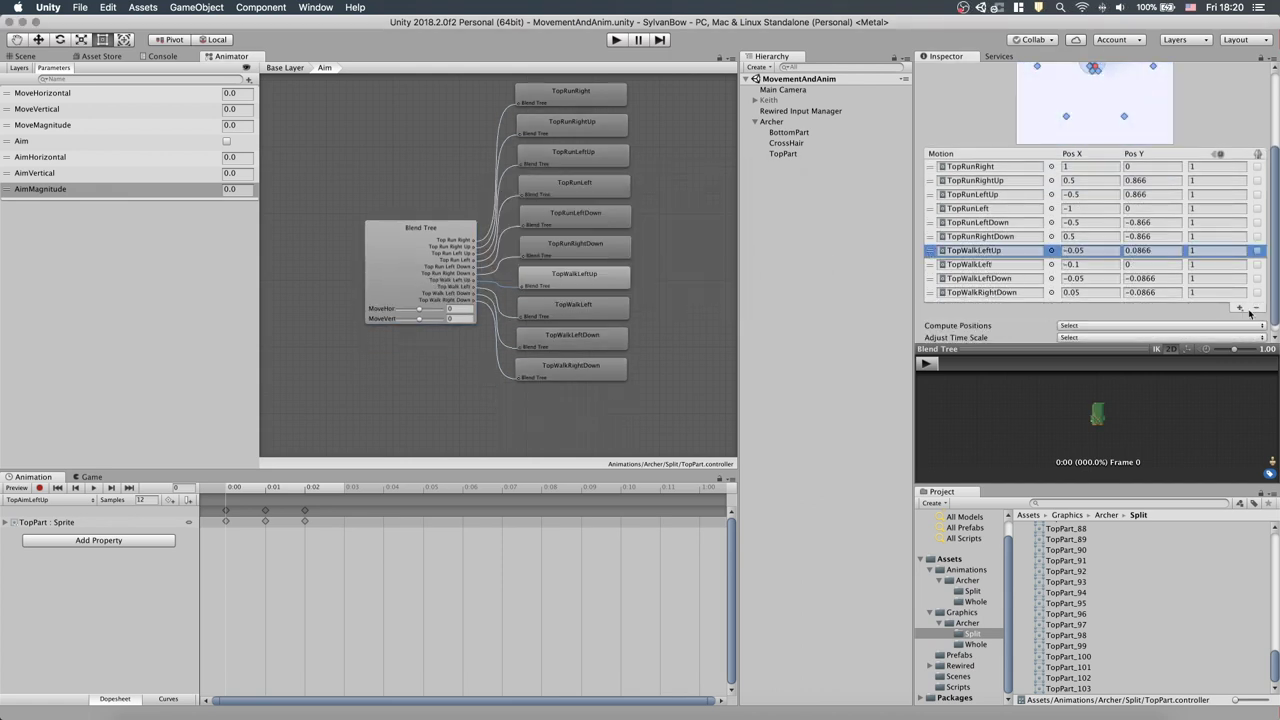
# Step: Remove the TopWalkLeftUp, TopWalkLeft and TopWalkLeftDown motions from the Aim blend tree
pyautogui.click(1254, 308)
pyautogui.press('Return')
pyautogui.press('Delete')
pyautogui.press('Return')
pyautogui.press('Delete')
pyautogui.press('Return')
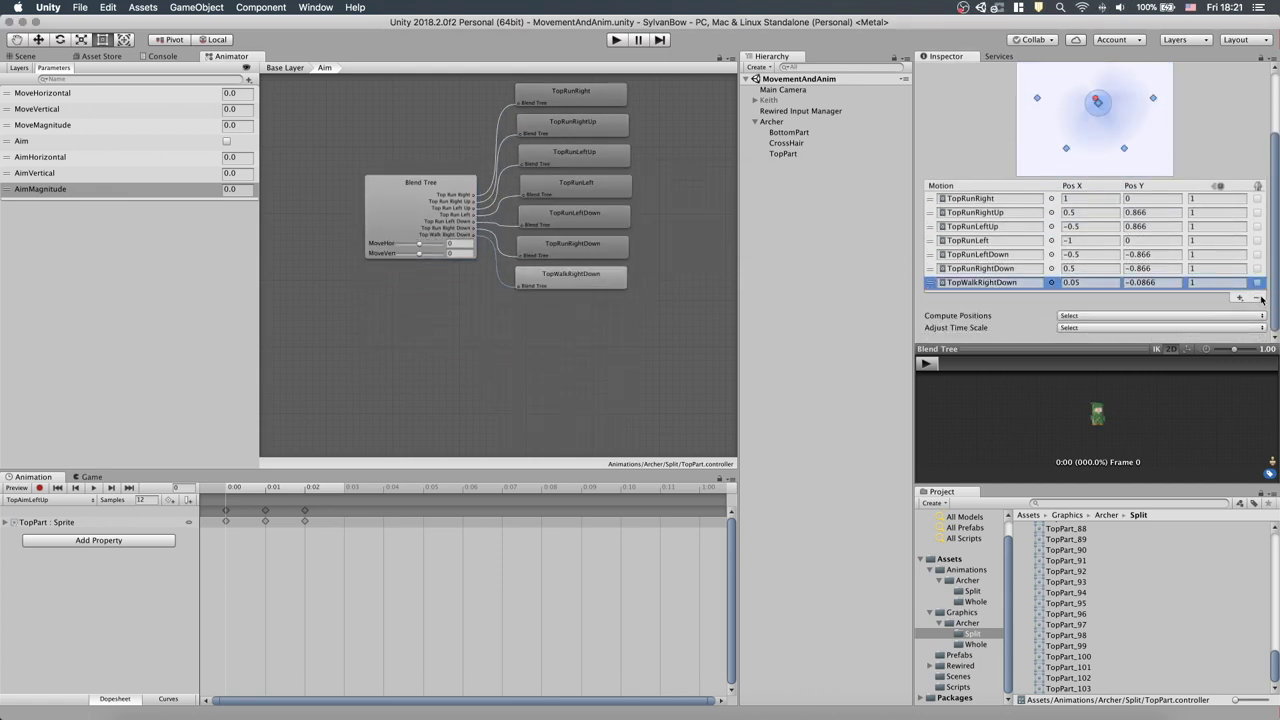
# Step: Remove the TopWalkRightDown motion from the Aim blend tree and set its blend type to 2D Simple Directional
pyautogui.press('Delete')
pyautogui.press('Return')
pyautogui.scroll(5, 956, 166)
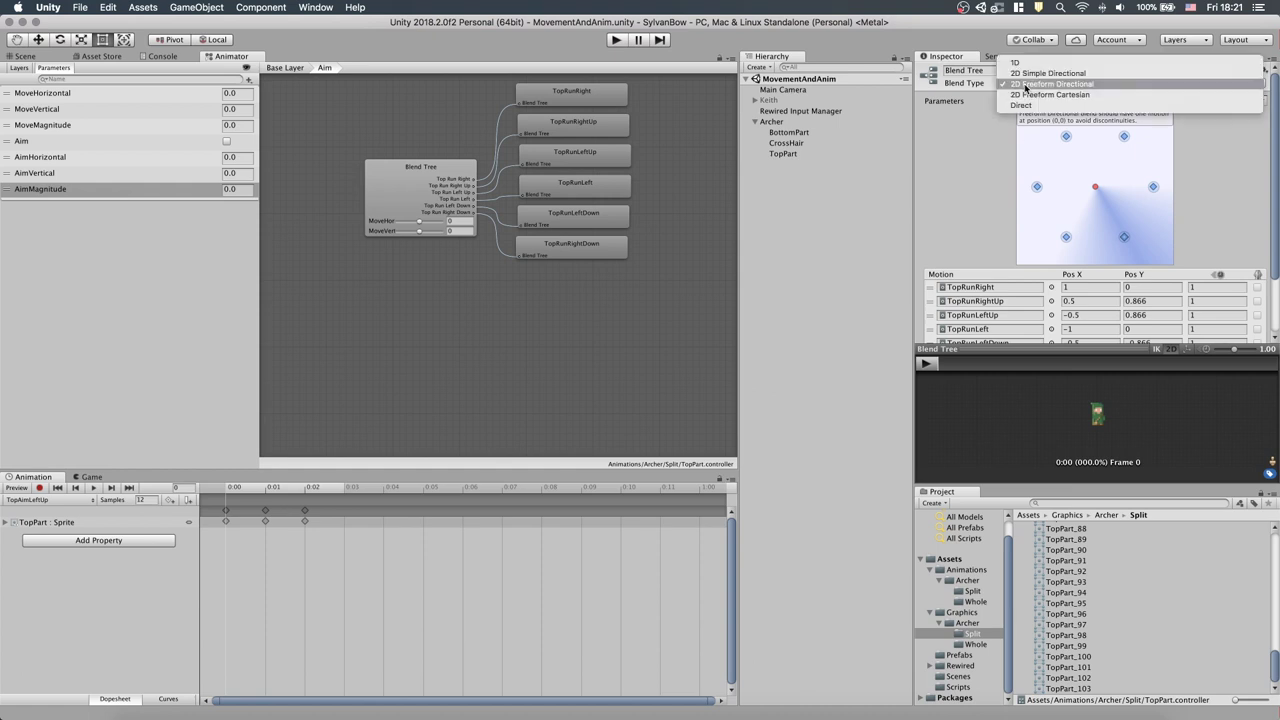
pyautogui.scroll(-2, 997, 219)
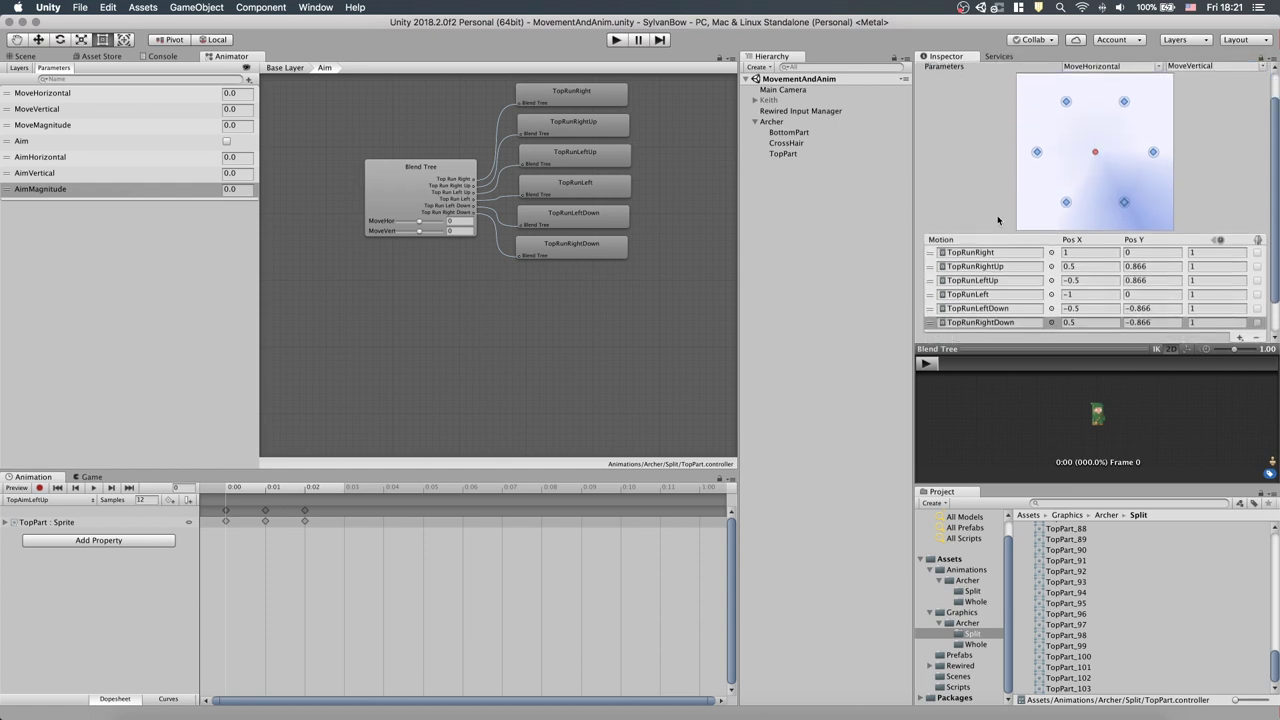
# Step: Replace the TopRunRight, TopRunRightUp and TopRunLeftUp motions with TopAimRight, TopAimRightUp and TopAimLeftUp
pyautogui.click(1052, 253)
pyautogui.scroll(-5, 680, 303)
pyautogui.click(679, 280)
pyautogui.click(1052, 266)
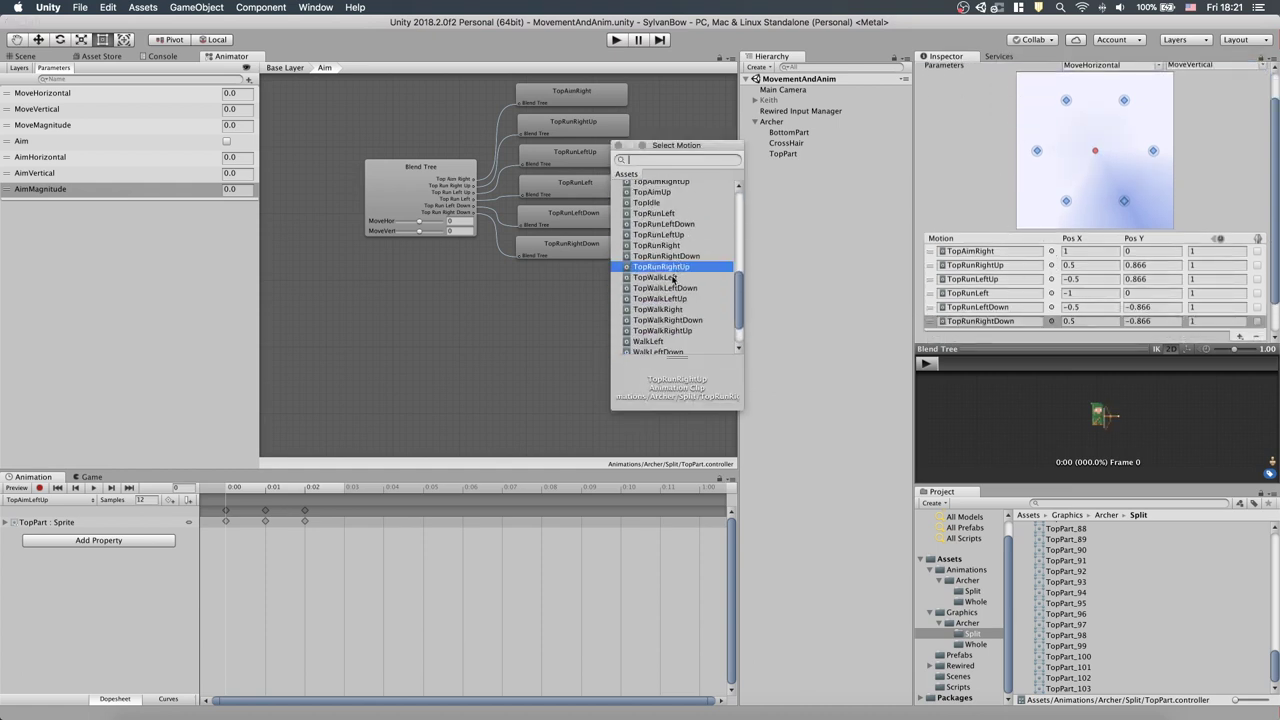
pyautogui.click(668, 258)
pyautogui.click(1052, 279)
pyautogui.click(662, 250)
# Step: Replace the TopRunLeft, TopRunLeftDown and TopRunRightDown motions with TopAimLeft, TopAimLeftDown and TopAimRightDown
pyautogui.click(1052, 293)
pyautogui.click(676, 186)
pyautogui.click(1052, 307)
pyautogui.scroll(3, 679, 246)
pyautogui.doubleClick(679, 247)
pyautogui.click(1052, 321)
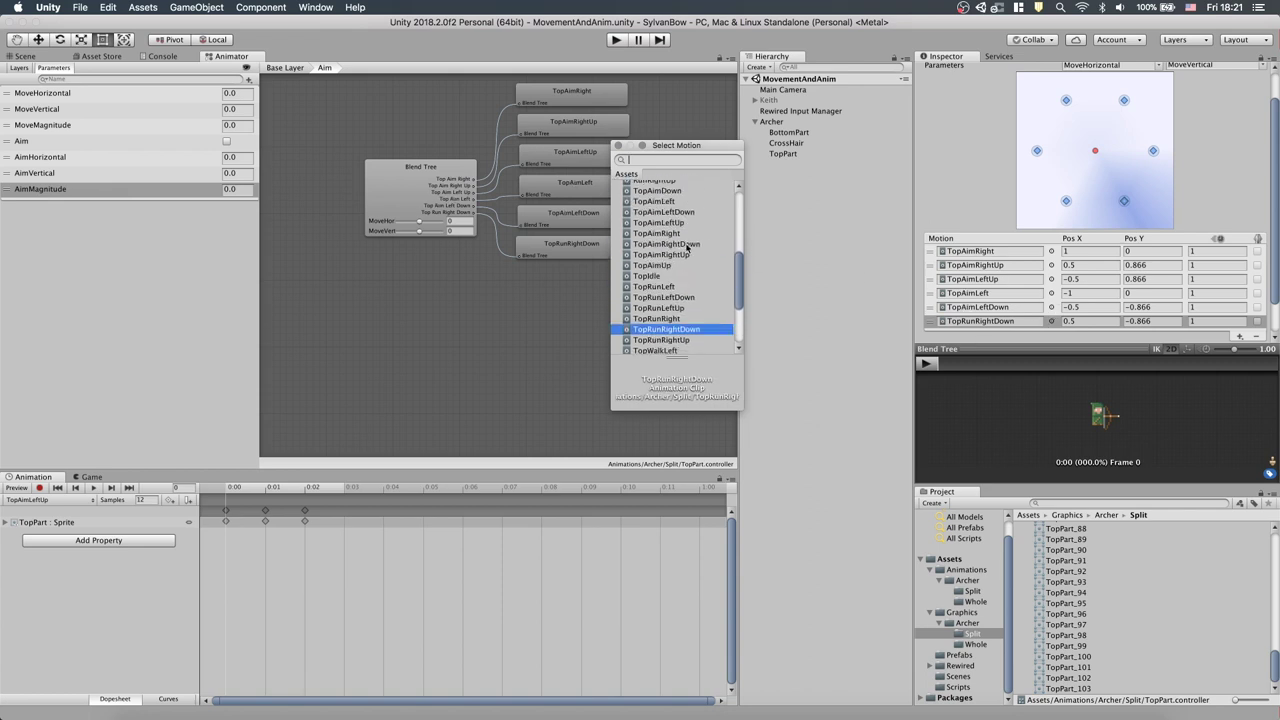
pyautogui.doubleClick(682, 246)
# Step: Add two more motion fields to the Aim blend tree and assign TopAimDown and TopAimUp to them
pyautogui.click(1237, 336)
pyautogui.click(1236, 349)
pyautogui.scroll(-2, 1236, 320)
pyautogui.click(1237, 309)
pyautogui.click(1236, 323)
pyautogui.click(1051, 295)
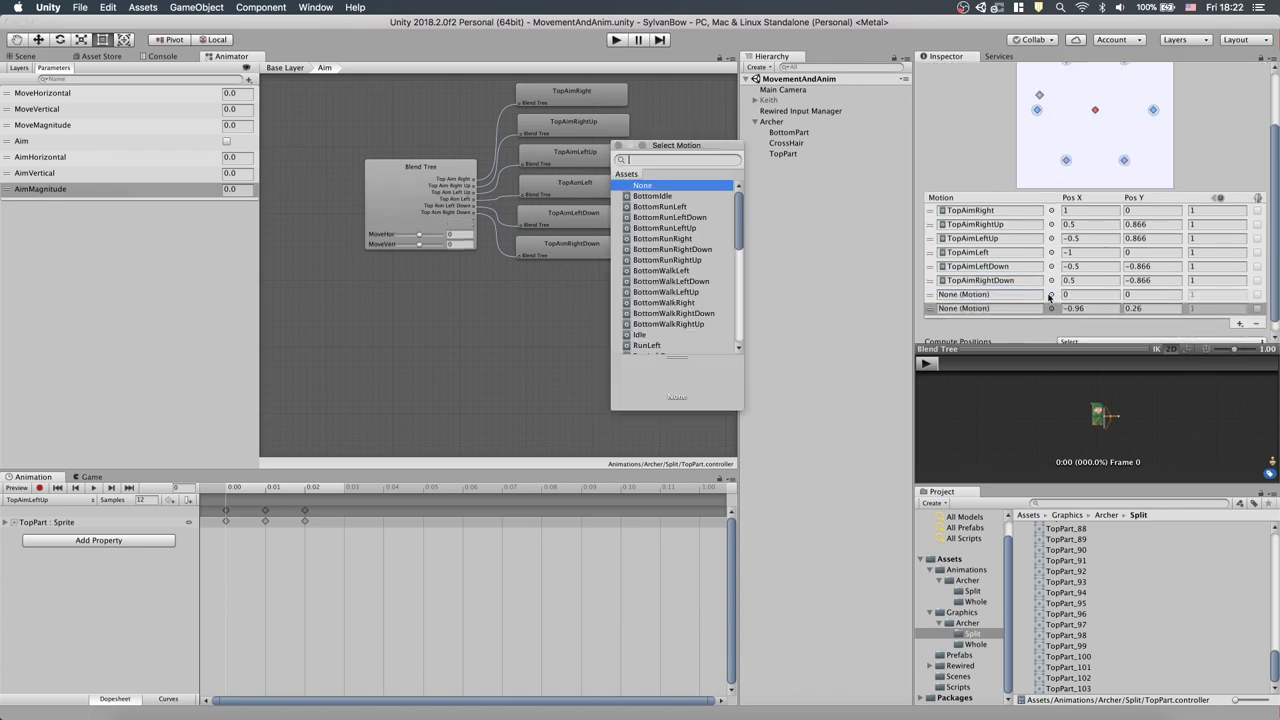
pyautogui.scroll(-5, 680, 300)
pyautogui.doubleClick(674, 261)
pyautogui.click(1050, 309)
pyautogui.scroll(-5, 686, 300)
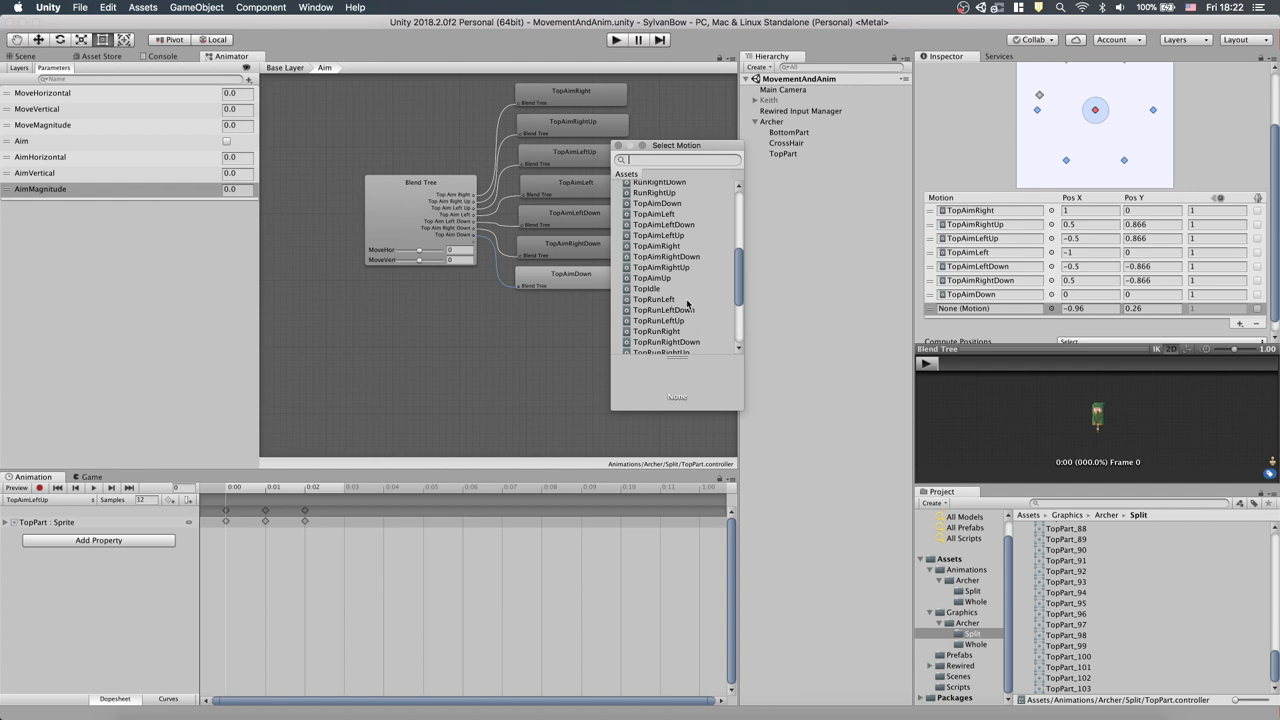
pyautogui.scroll(2, 680, 280)
pyautogui.doubleClick(674, 323)
# Step: Set the TopAimUp motion's position to X 0, Y 1 and the TopAimDown motion's Y position to -1
pyautogui.scroll(1, 990, 275)
pyautogui.scroll(2, 1000, 177)
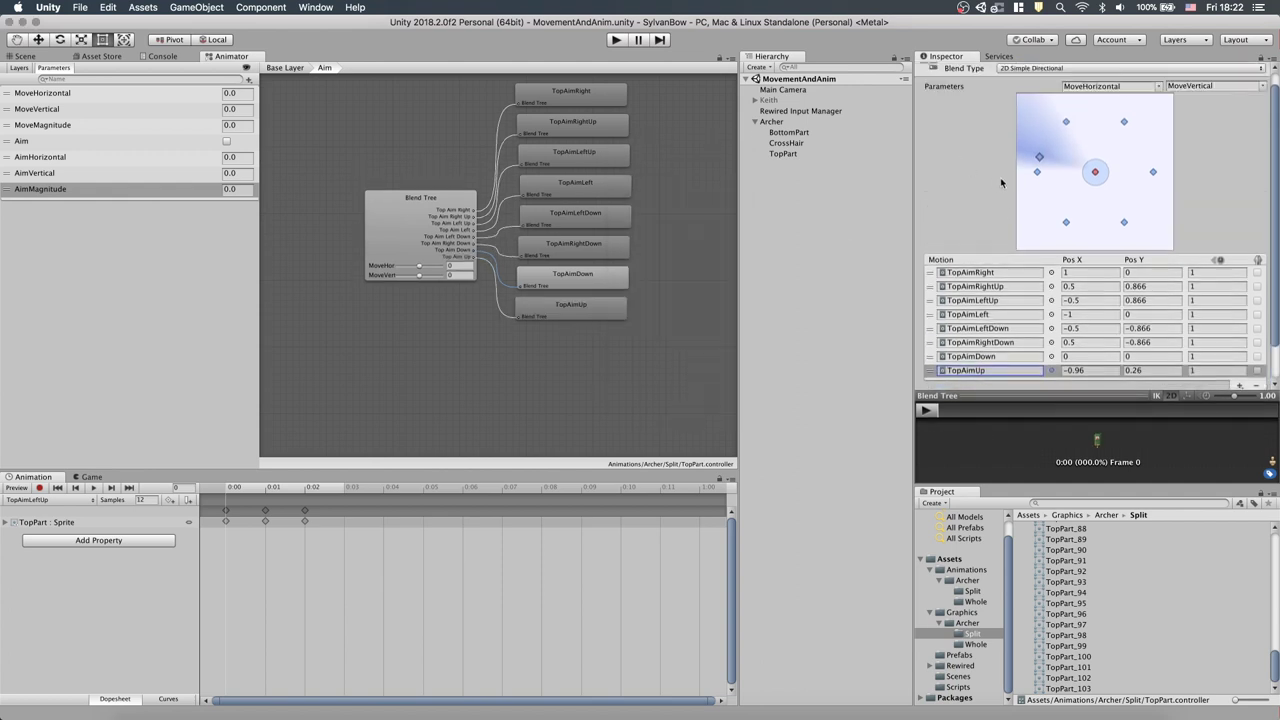
pyautogui.click(1090, 369)
pyautogui.write('0')
pyautogui.click(1145, 370)
pyautogui.write('1')
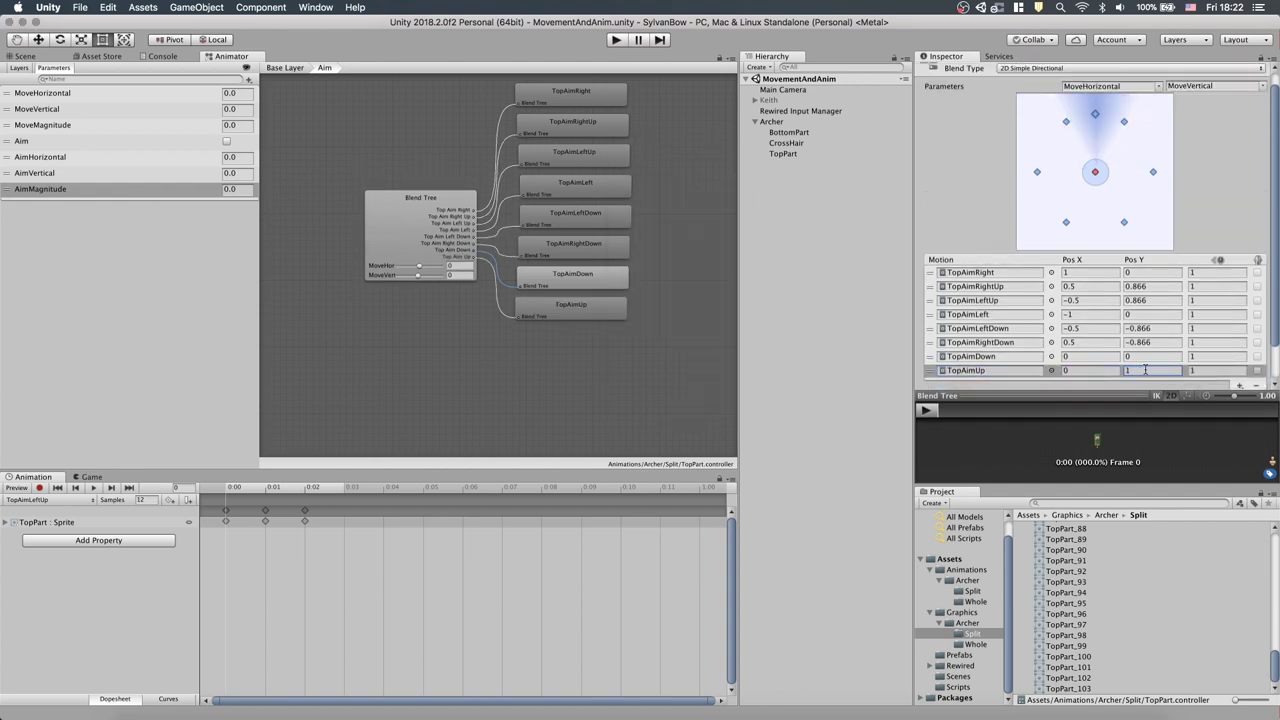
pyautogui.click(1145, 356)
pyautogui.write('-1')
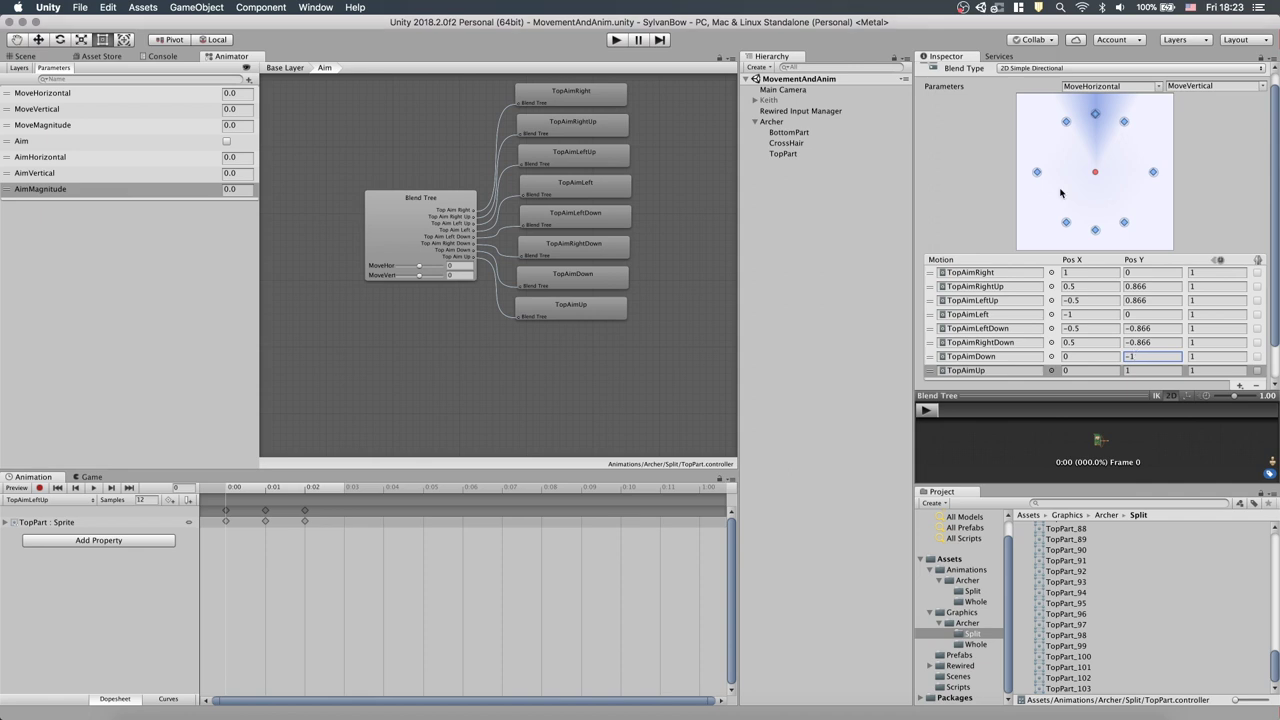
# Step: Set the motion positions of TopAimRightUp to 0.7071, 0.7071 and TopAimLeftUp to -0.7071, 0.7071
pyautogui.click(1094, 286)
pyautogui.click(1160, 286)
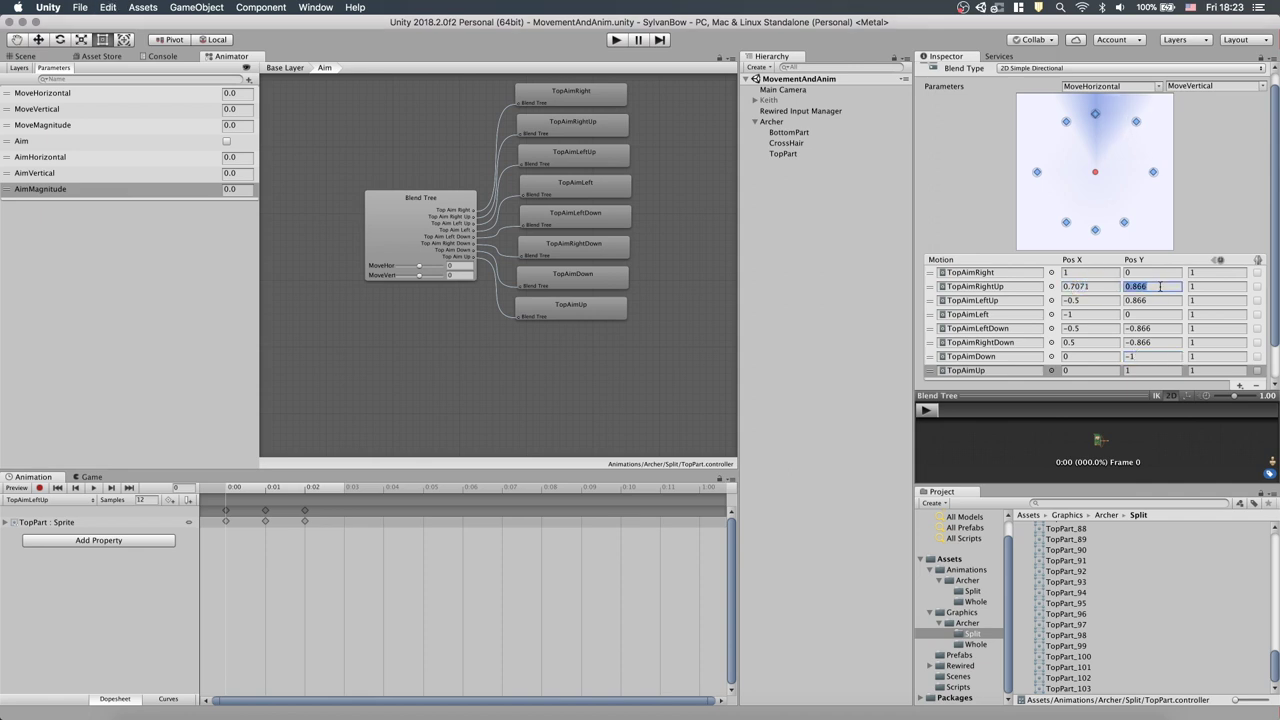
pyautogui.write('0.7071')
pyautogui.click(1090, 300)
pyautogui.write('-0.7071')
pyautogui.click(1135, 300)
pyautogui.write('0.7071')
# Step: Set the motion positions of TopAimLeftDown to -0.7071, -0.7071 and TopAimRightDown to 0.7071, -0.7071
pyautogui.click(1078, 330)
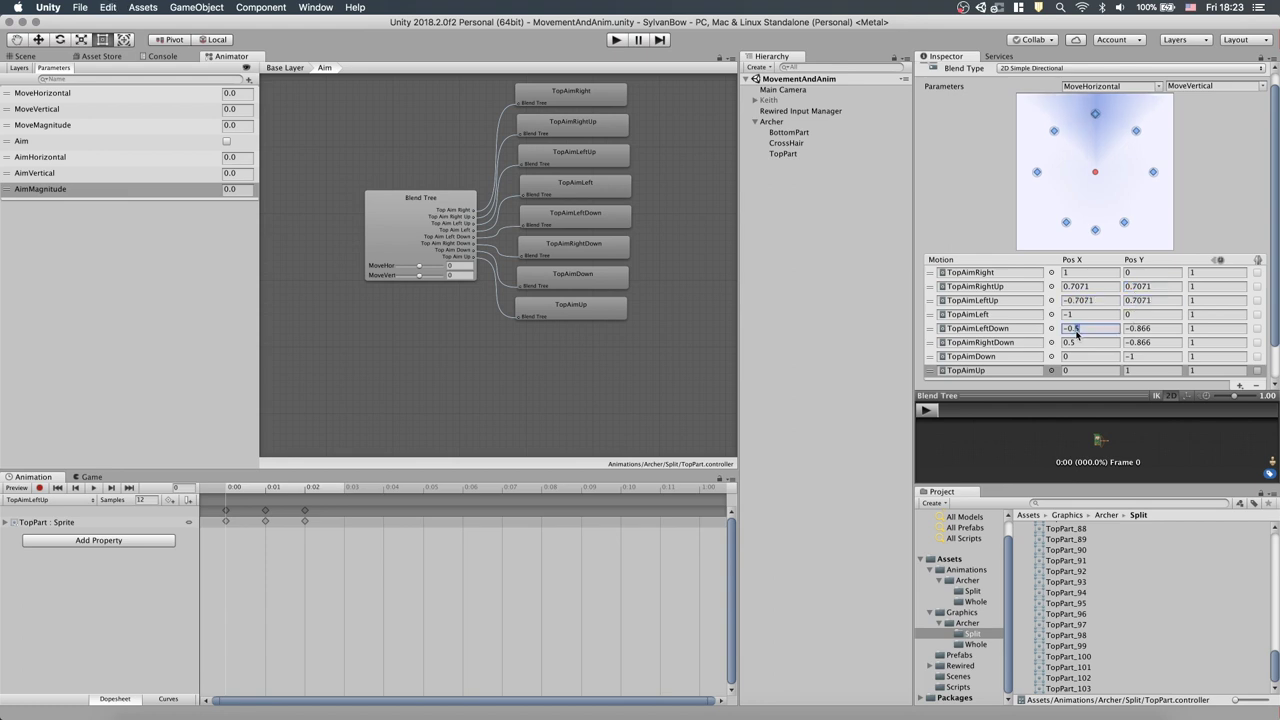
pyautogui.write('-0.7071')
pyautogui.click(1157, 328)
pyautogui.write('-0.7071')
pyautogui.click(1089, 345)
pyautogui.write('0.')
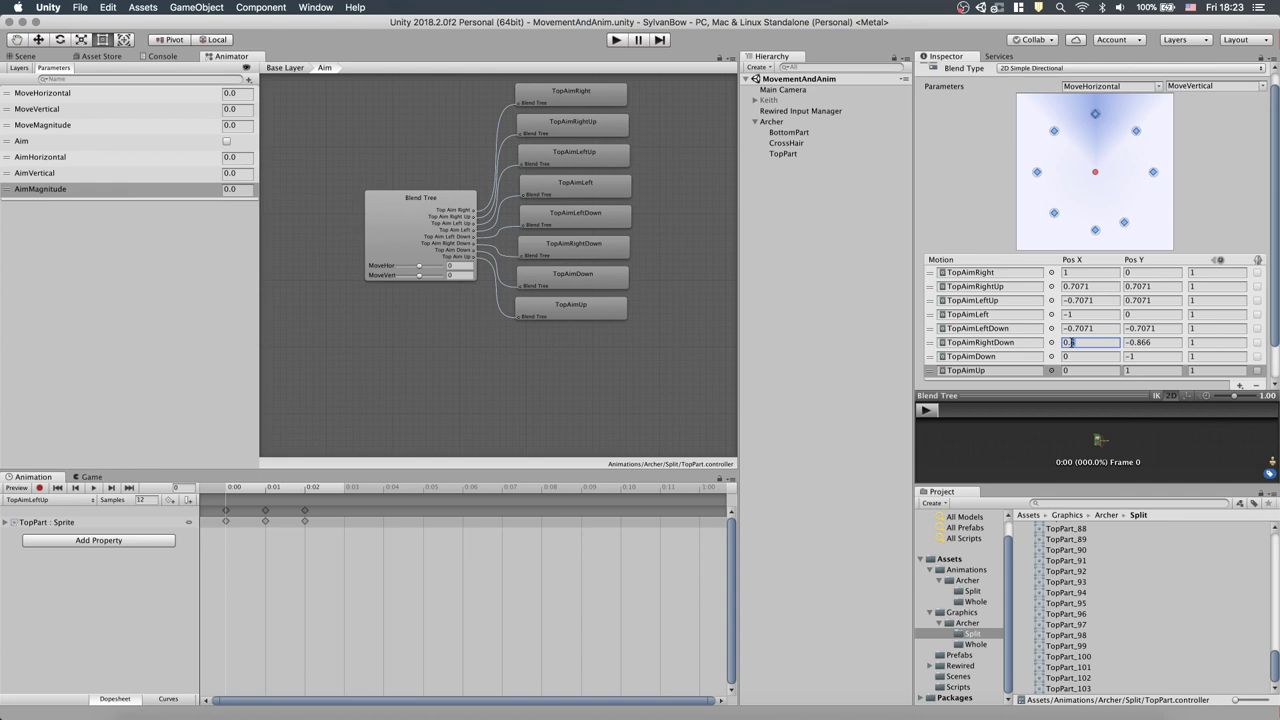
pyautogui.write('7071')
pyautogui.click(1153, 343)
pyautogui.write('-0.7071')
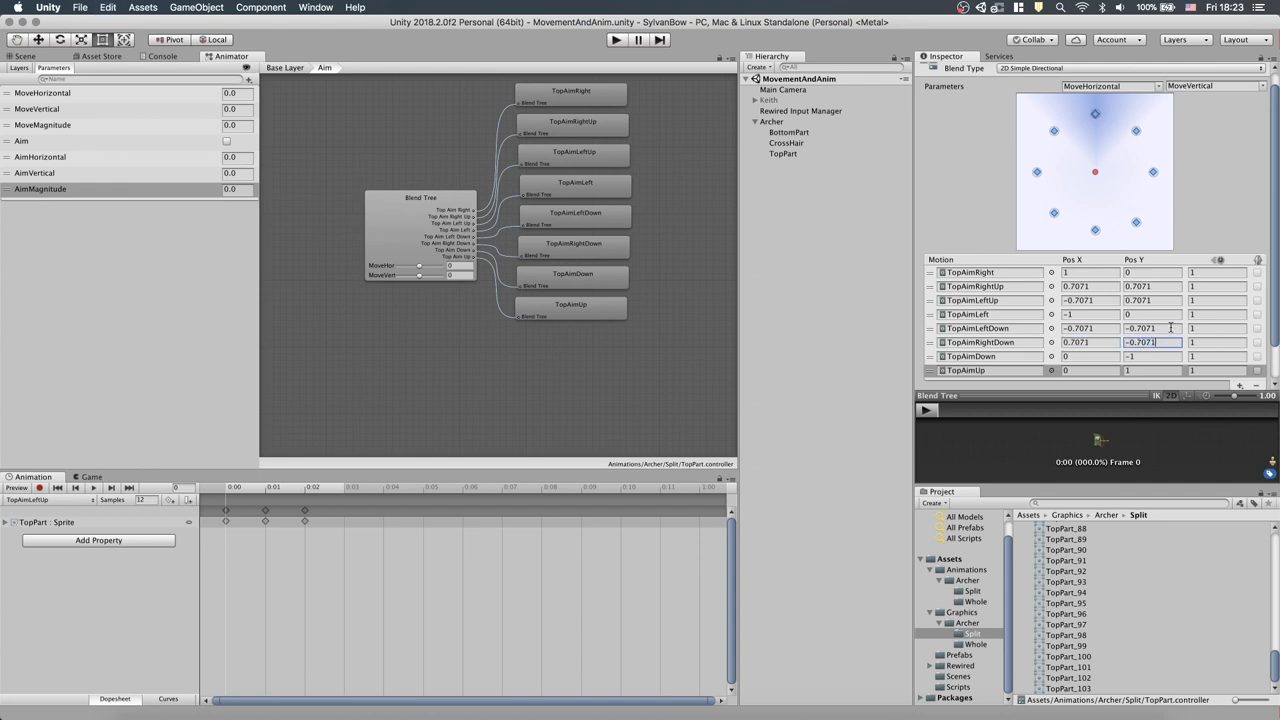
# Step: Enlarge and play the Aim blend tree preview, moving the blend point around to check the aiming directions
pyautogui.moveTo(1103, 486); pyautogui.dragTo(1103, 527)
pyautogui.moveTo(1103, 436); pyautogui.dragTo(1103, 330)
pyautogui.click(928, 348)
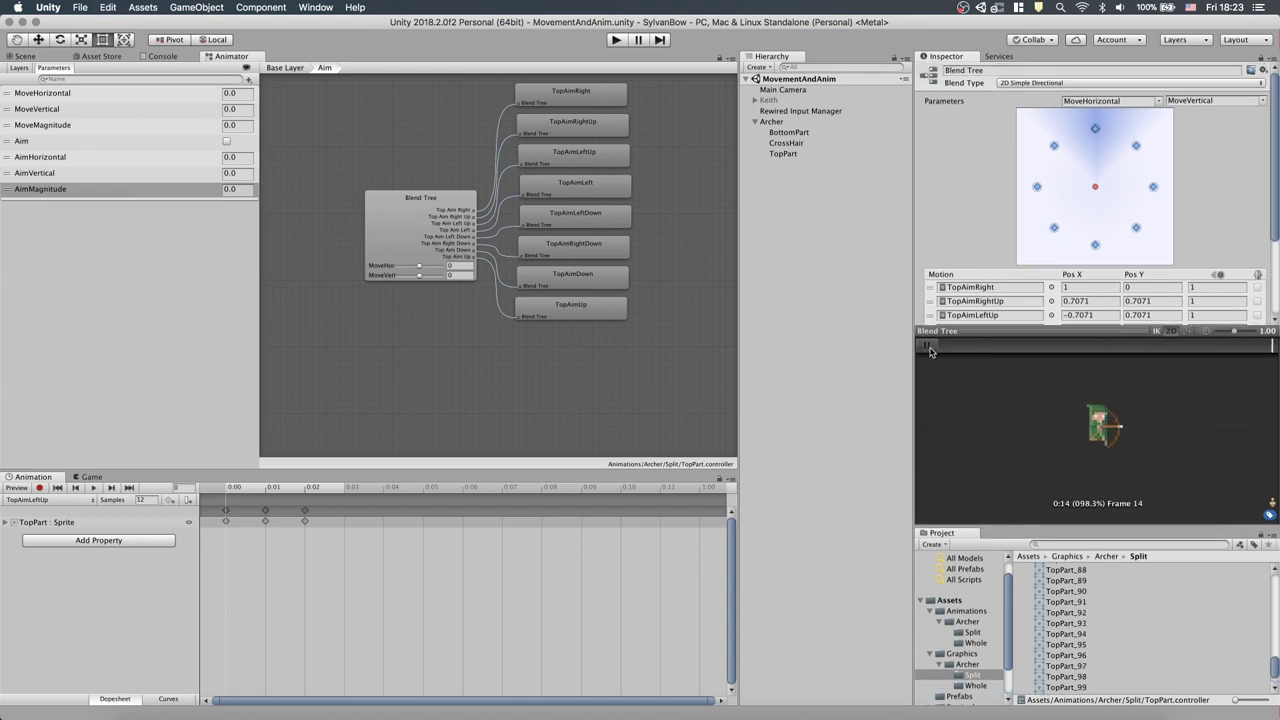
pyautogui.moveTo(1097, 189)
pyautogui.mouseDown()
pyautogui.moveTo(1082, 176)
pyautogui.moveTo(1106, 157)
pyautogui.moveTo(1133, 174)
pyautogui.moveTo(1145, 196)
pyautogui.moveTo(1123, 226)
pyautogui.moveTo(1111, 206)
pyautogui.mouseUp()
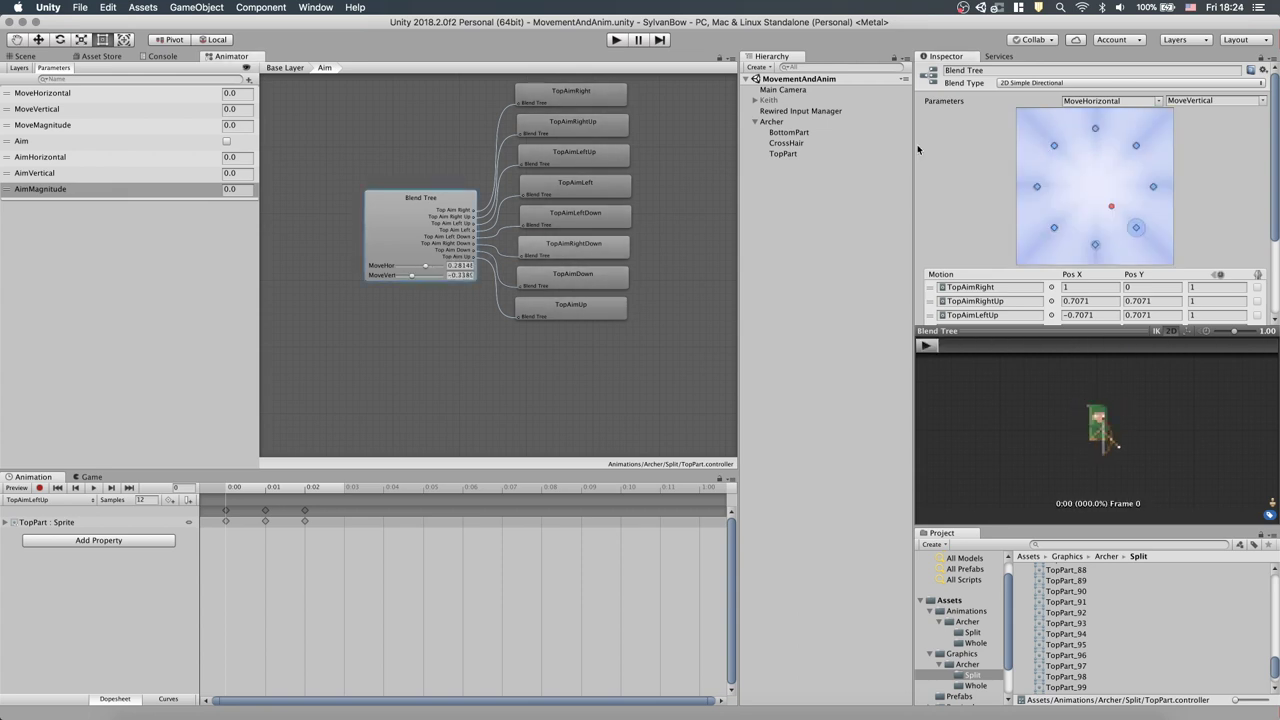
# Step: Set the Aim blend tree's horizontal and vertical parameters to AimHorizontal and AimVertical
pyautogui.click(1159, 102)
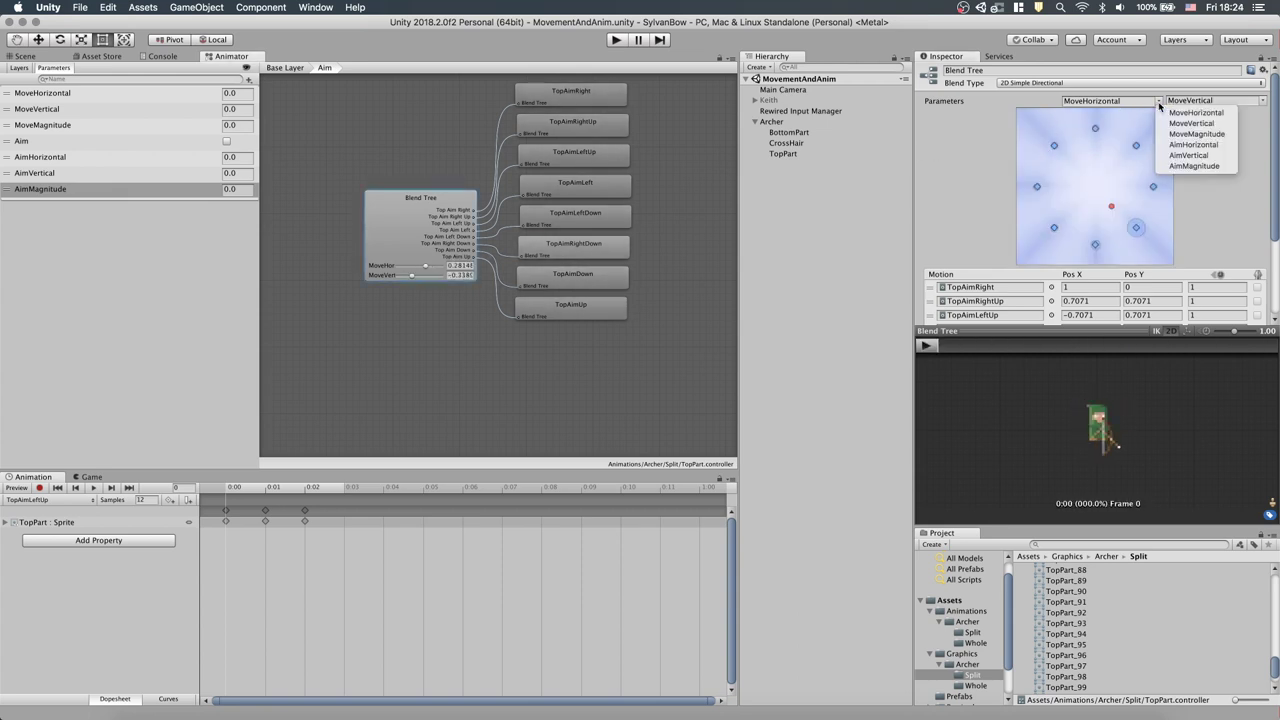
pyautogui.click(1193, 144)
pyautogui.click(1262, 101)
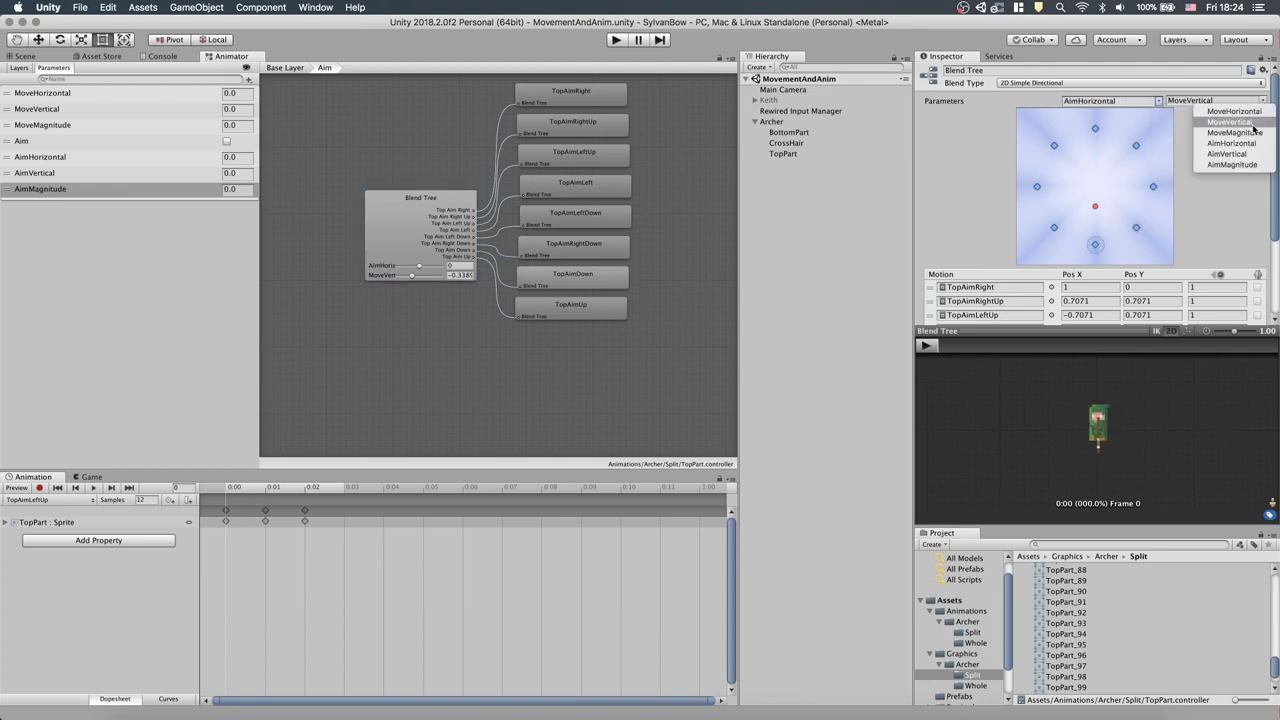
pyautogui.click(1238, 154)
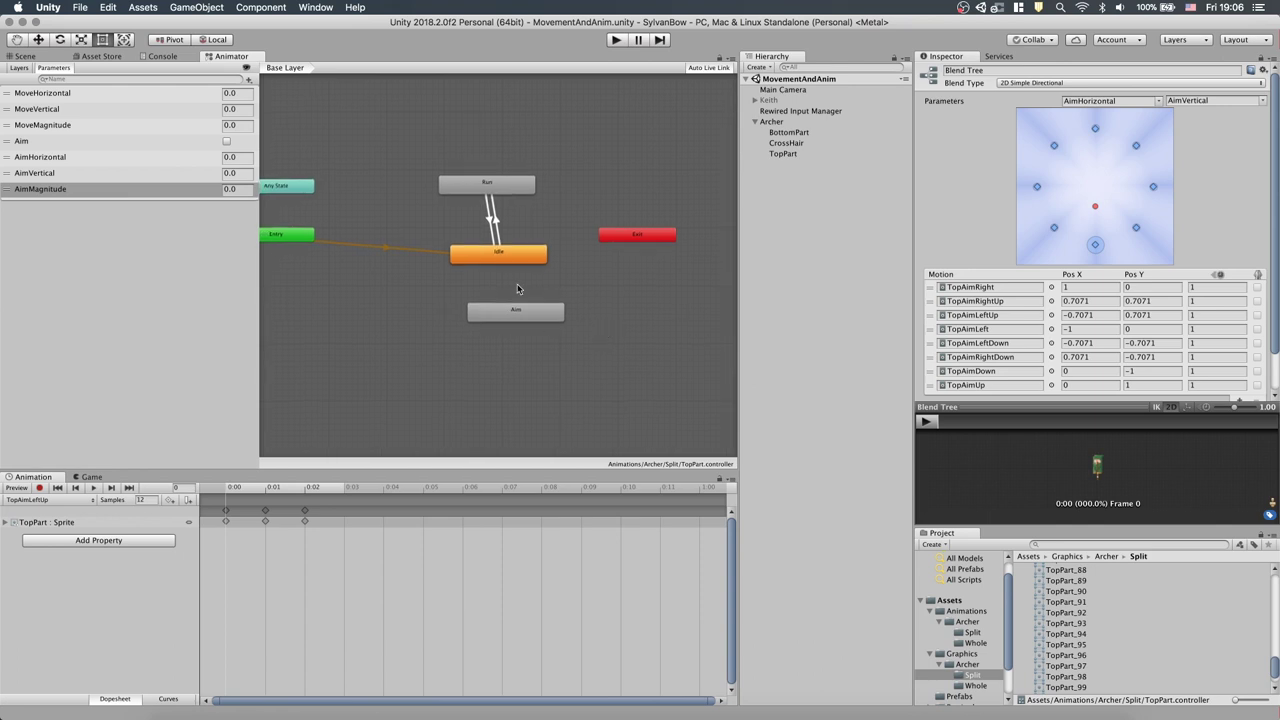
# Step: Make a transition from Any State to Aim, aligning Aim below Idle with Any State to its left
pyautogui.moveTo(312, 196); pyautogui.dragTo(666, 310)
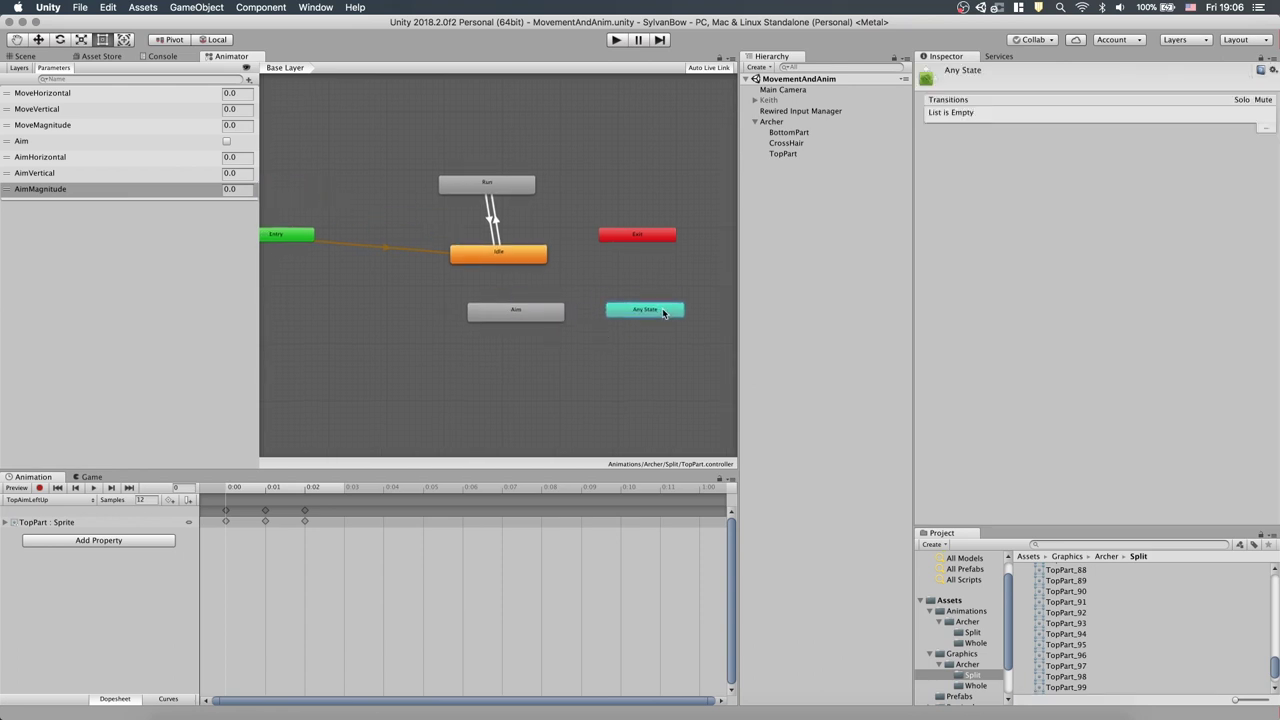
pyautogui.rightClick(645, 312)
pyautogui.click(691, 315)
pyautogui.click(518, 312)
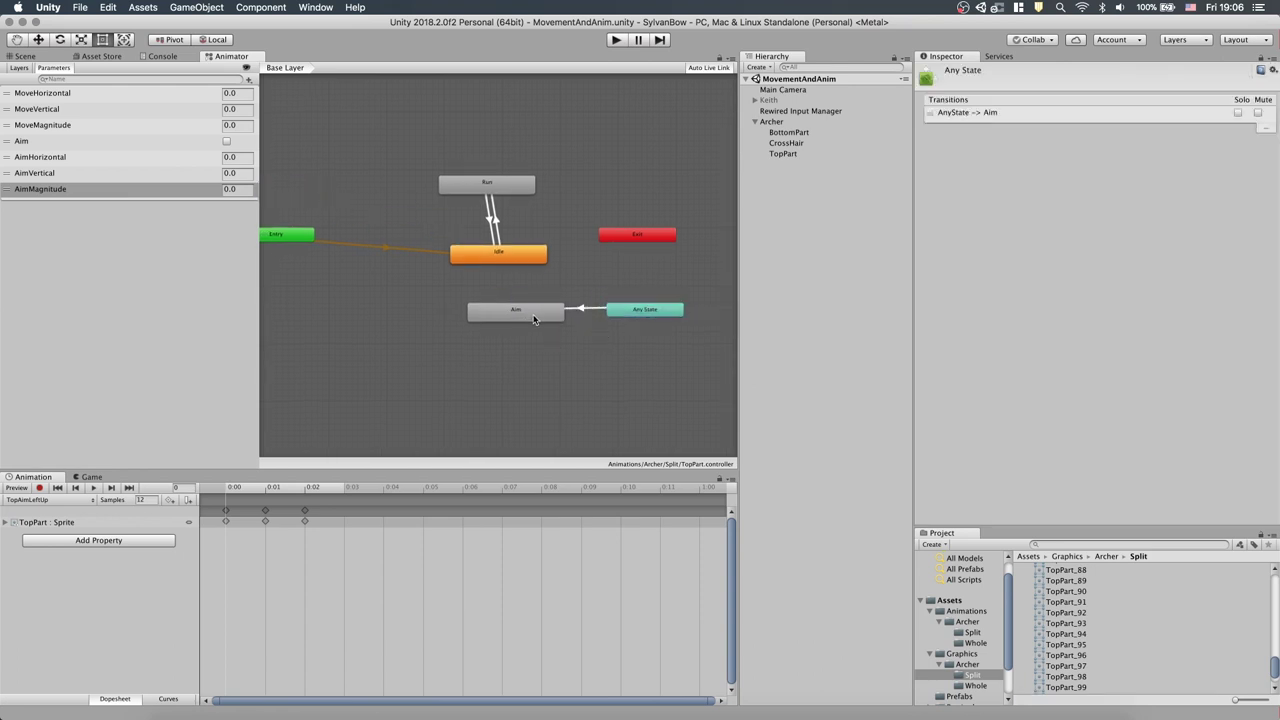
pyautogui.click(523, 317)
pyautogui.moveTo(523, 317); pyautogui.dragTo(514, 317)
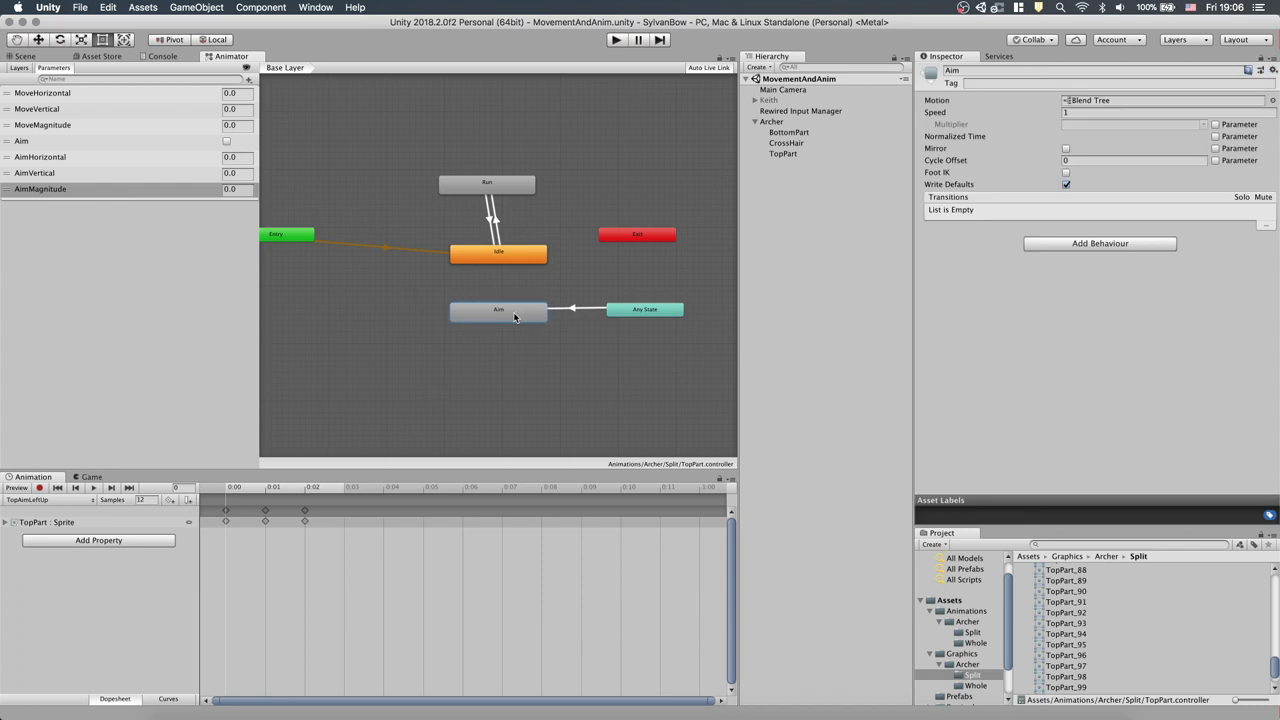
pyautogui.moveTo(632, 312); pyautogui.dragTo(348, 313)
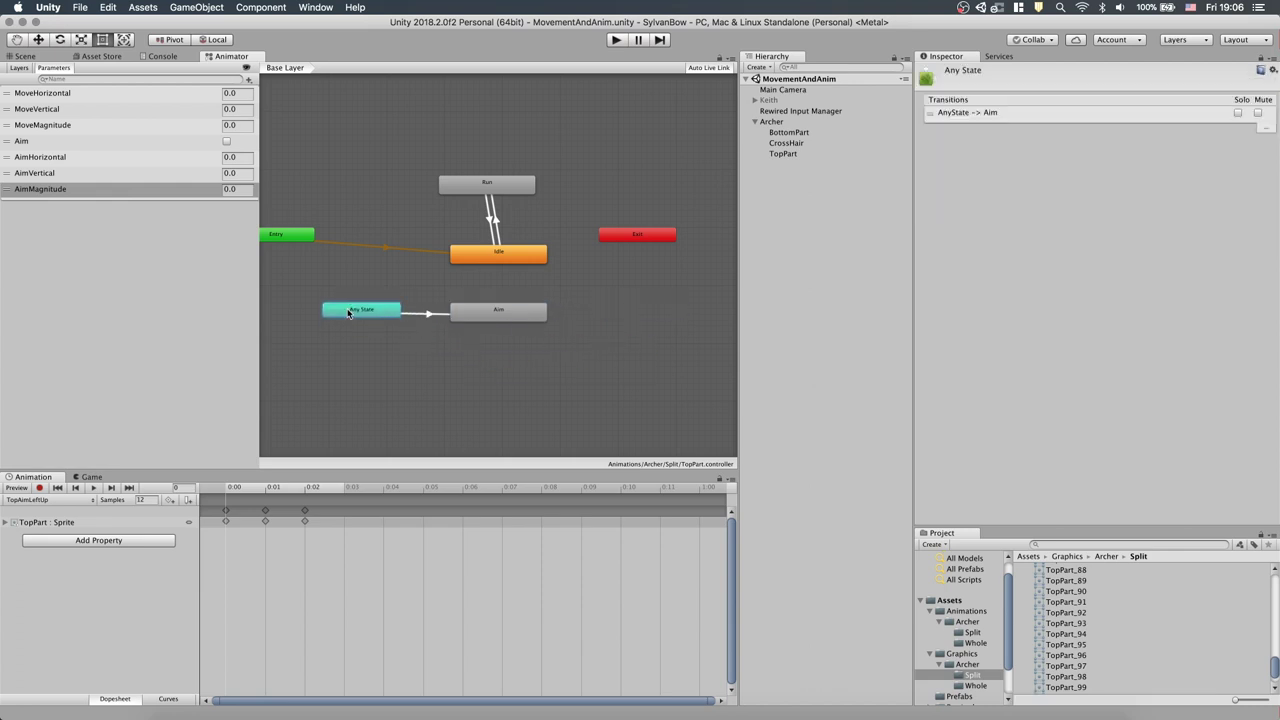
# Step: Configure the Any State to Aim transition with Fixed Duration off, transition duration 0 and Can Transition To Self off
pyautogui.click(446, 315)
pyautogui.click(921, 187)
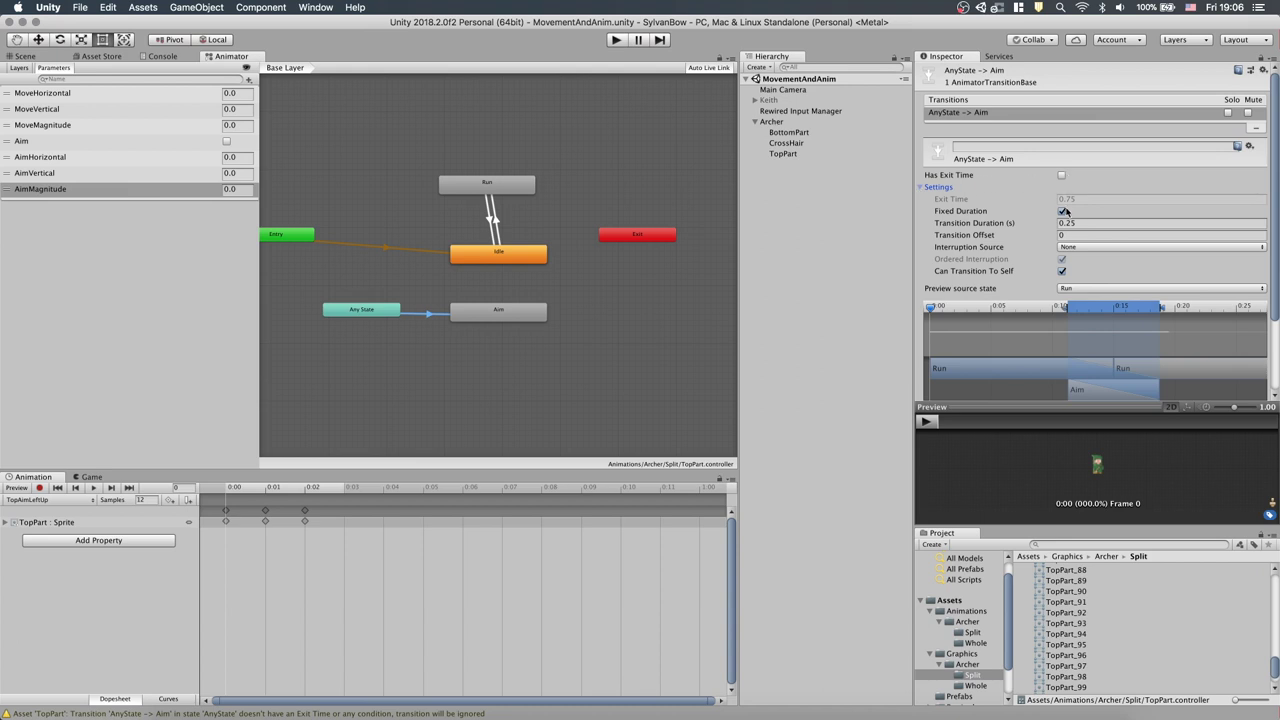
pyautogui.click(1063, 211)
pyautogui.click(1086, 224)
pyautogui.write('0')
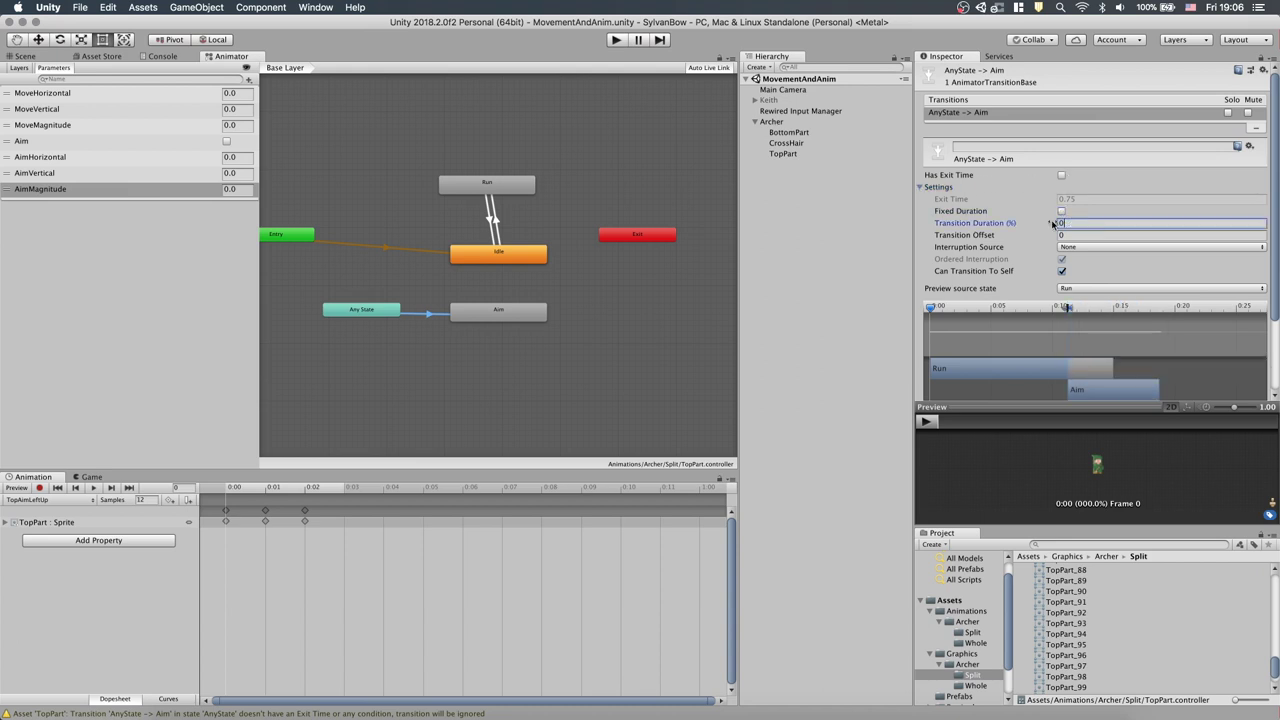
pyautogui.click(1062, 271)
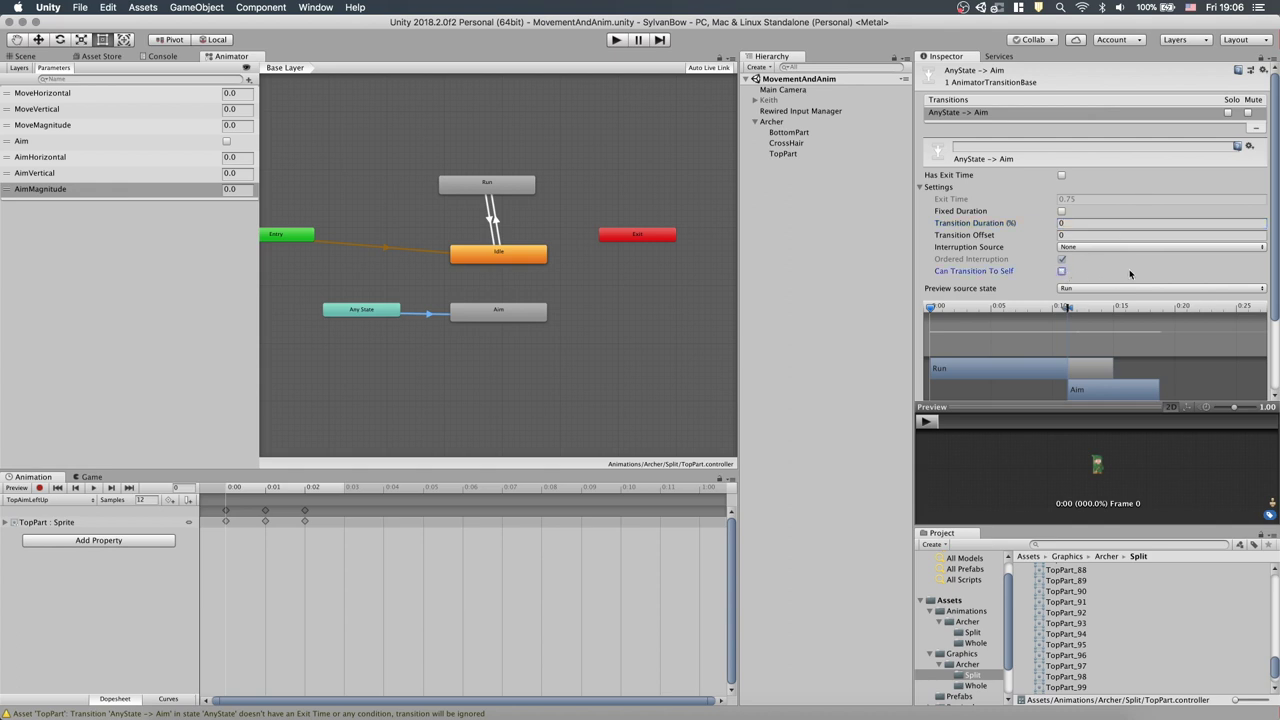
# Step: Add two conditions to the Any State to Aim transition: Aim true and AimMagnitude greater than 0
pyautogui.scroll(-2, 1130, 274)
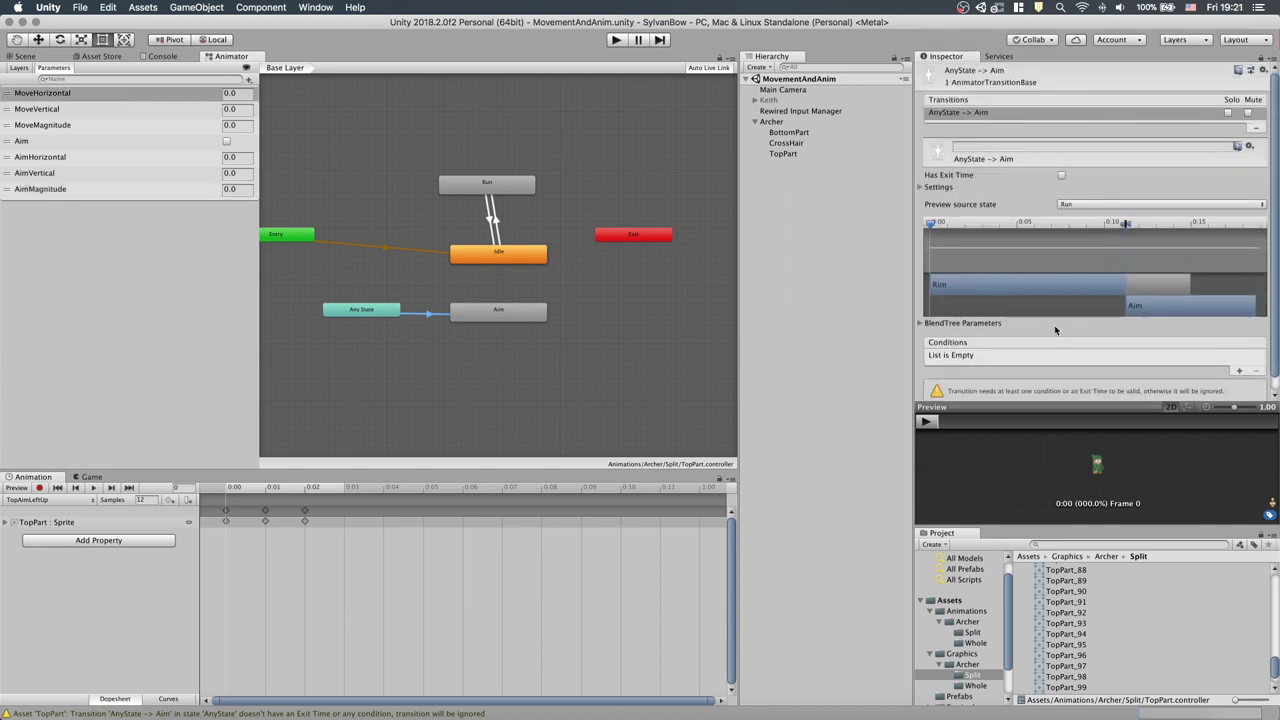
pyautogui.click(1239, 371)
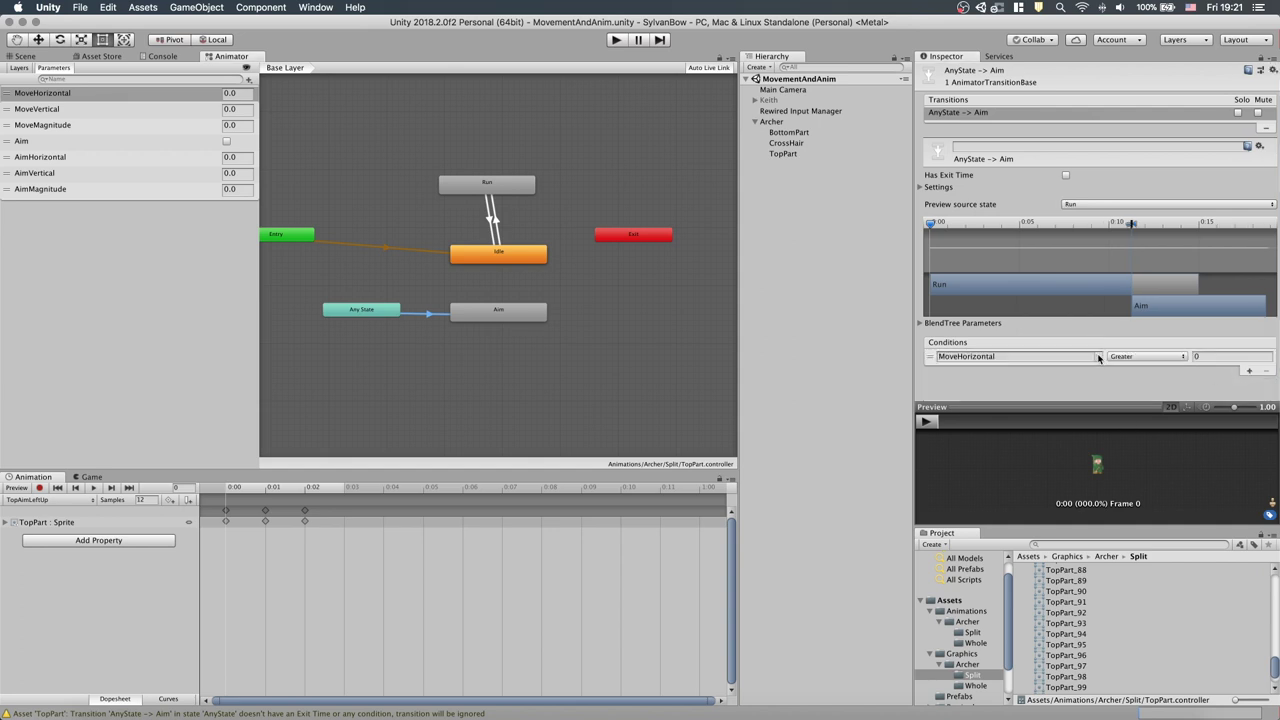
pyautogui.click(1098, 358)
pyautogui.click(1131, 384)
pyautogui.click(1248, 371)
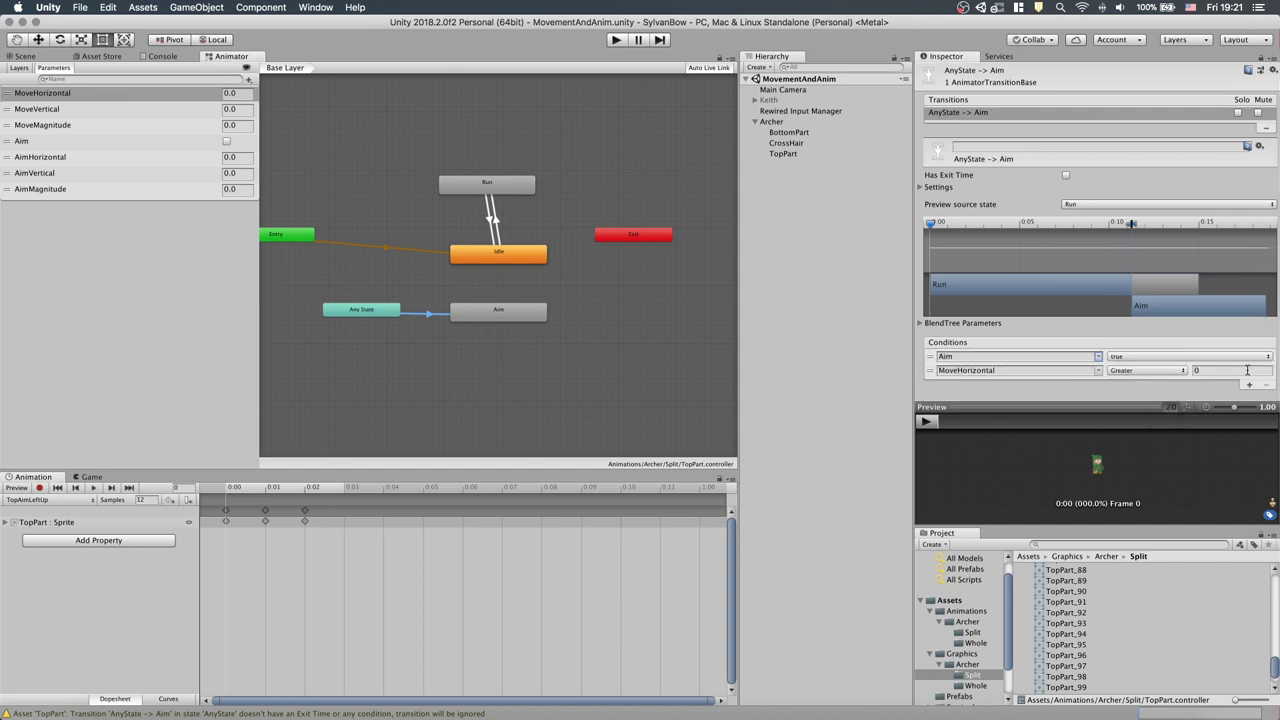
pyautogui.click(1102, 371)
pyautogui.click(1135, 451)
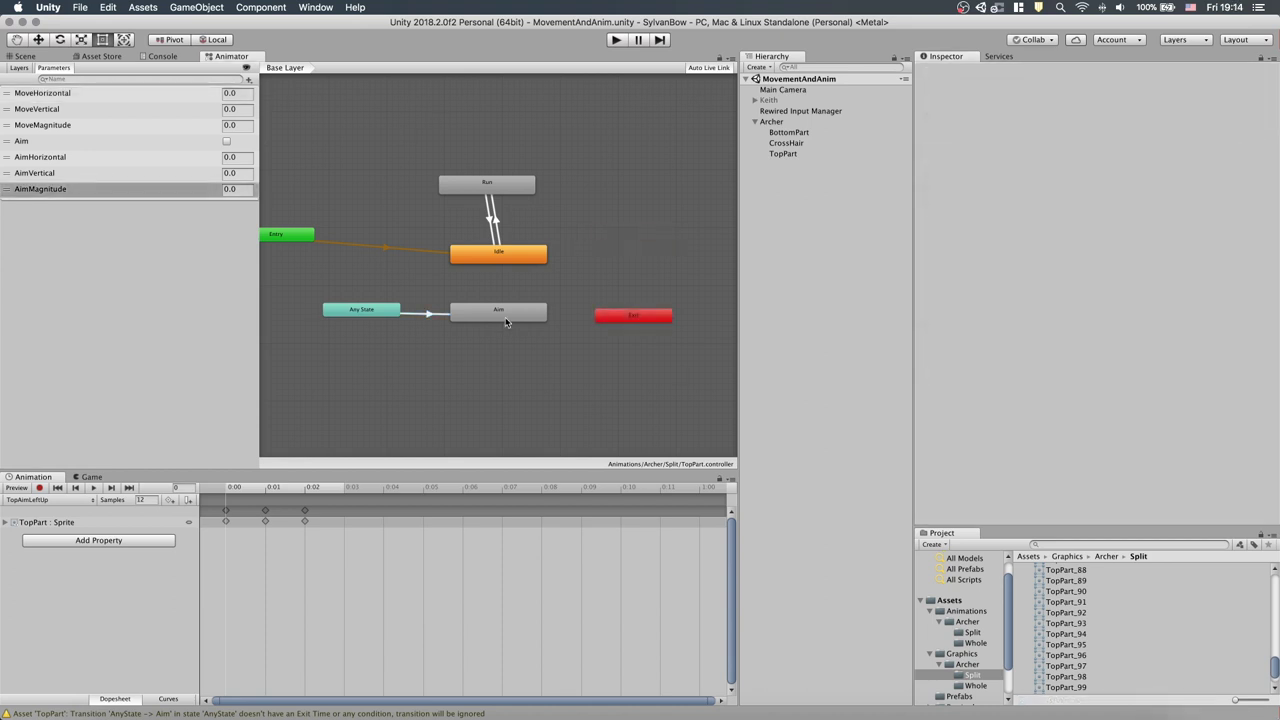
# Step: Make a transition from the Aim state to Exit
pyautogui.rightClick(506, 322)
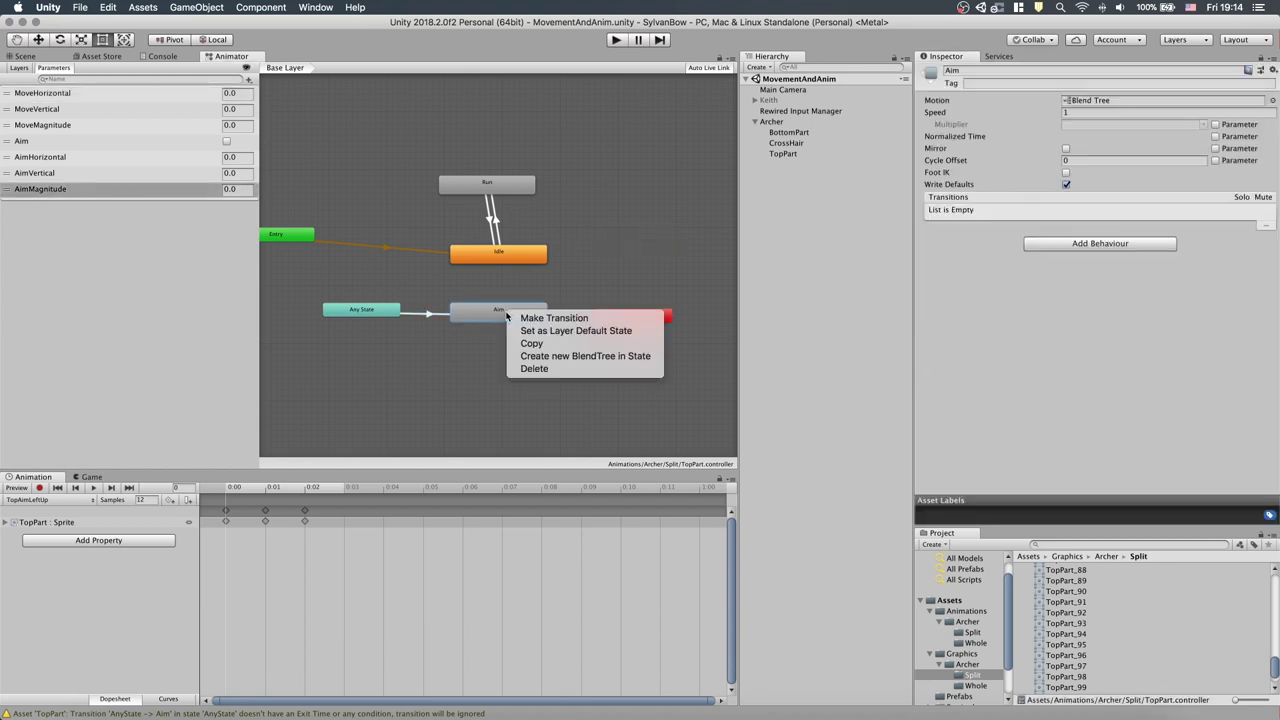
pyautogui.click(525, 318)
pyautogui.click(600, 319)
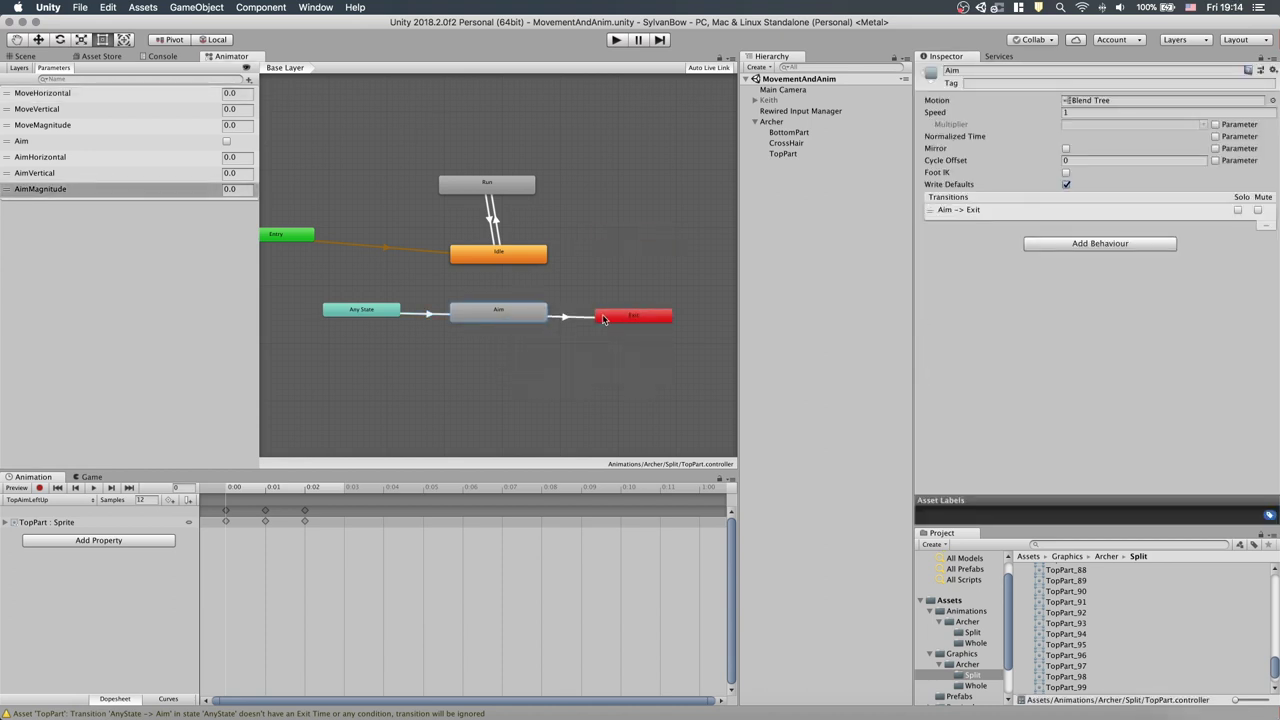
# Step: Configure the Aim to Exit transition with Has Exit Time and Fixed Duration off and transition duration 0
pyautogui.click(571, 318)
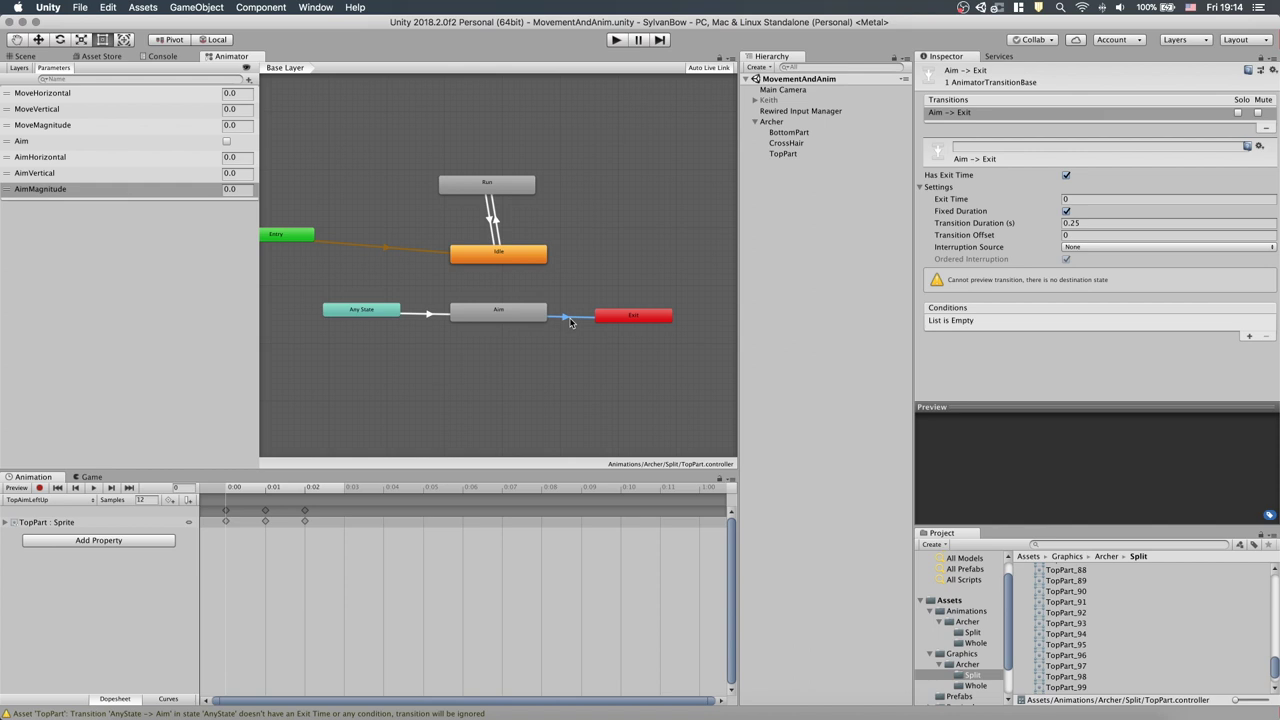
pyautogui.click(1066, 175)
pyautogui.click(1066, 211)
pyautogui.click(1068, 223)
pyautogui.write('0')
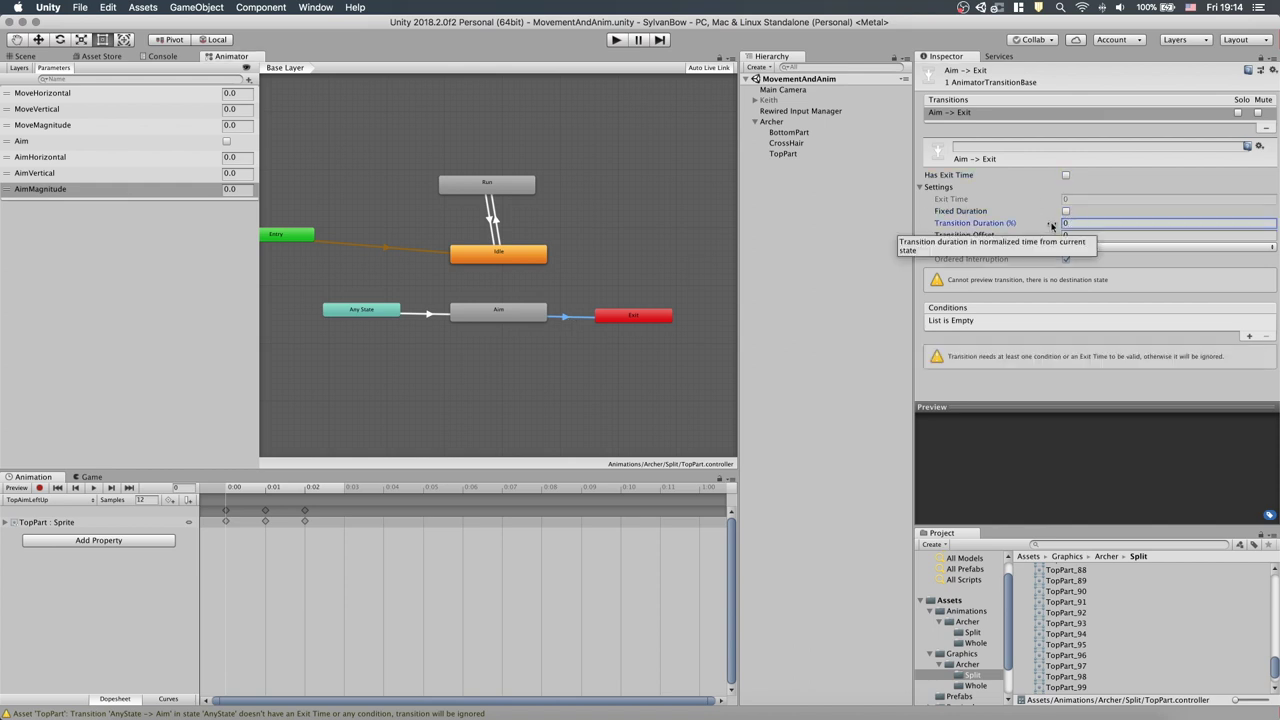
# Step: Add a condition based on the Aim parameter to the Aim to Exit transition
pyautogui.click(1248, 336)
pyautogui.click(1100, 321)
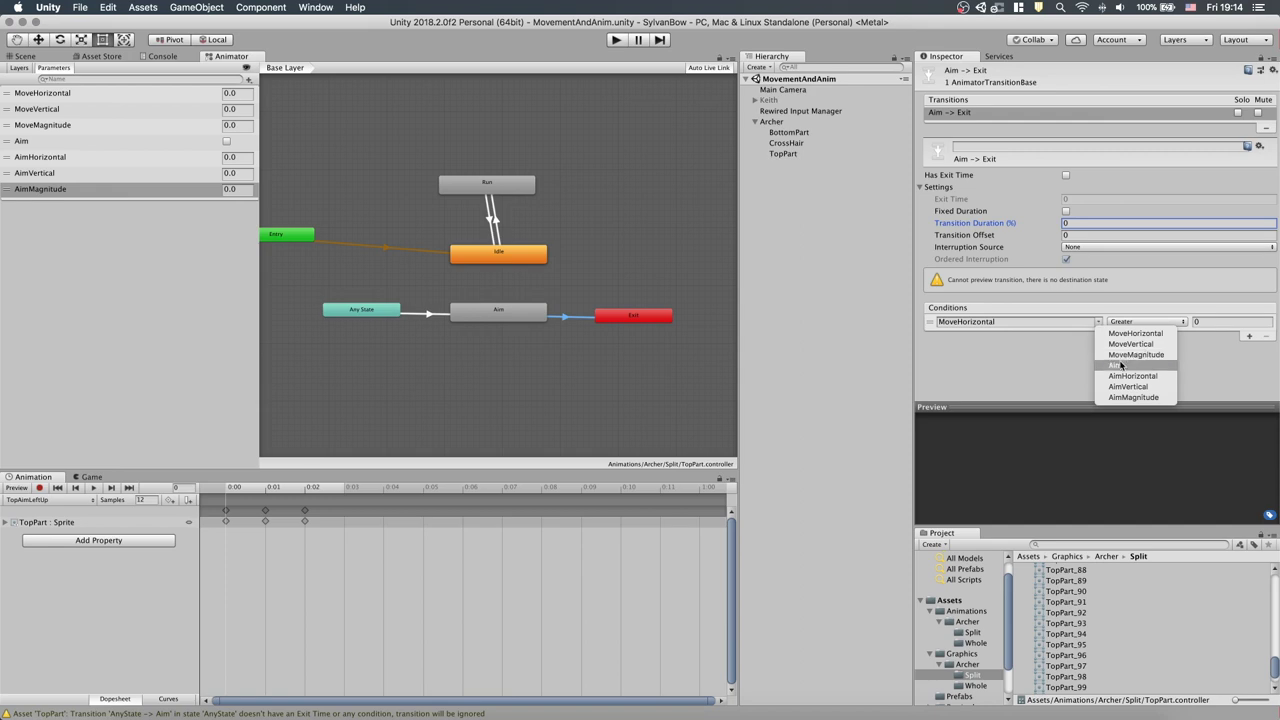
pyautogui.click(1125, 364)
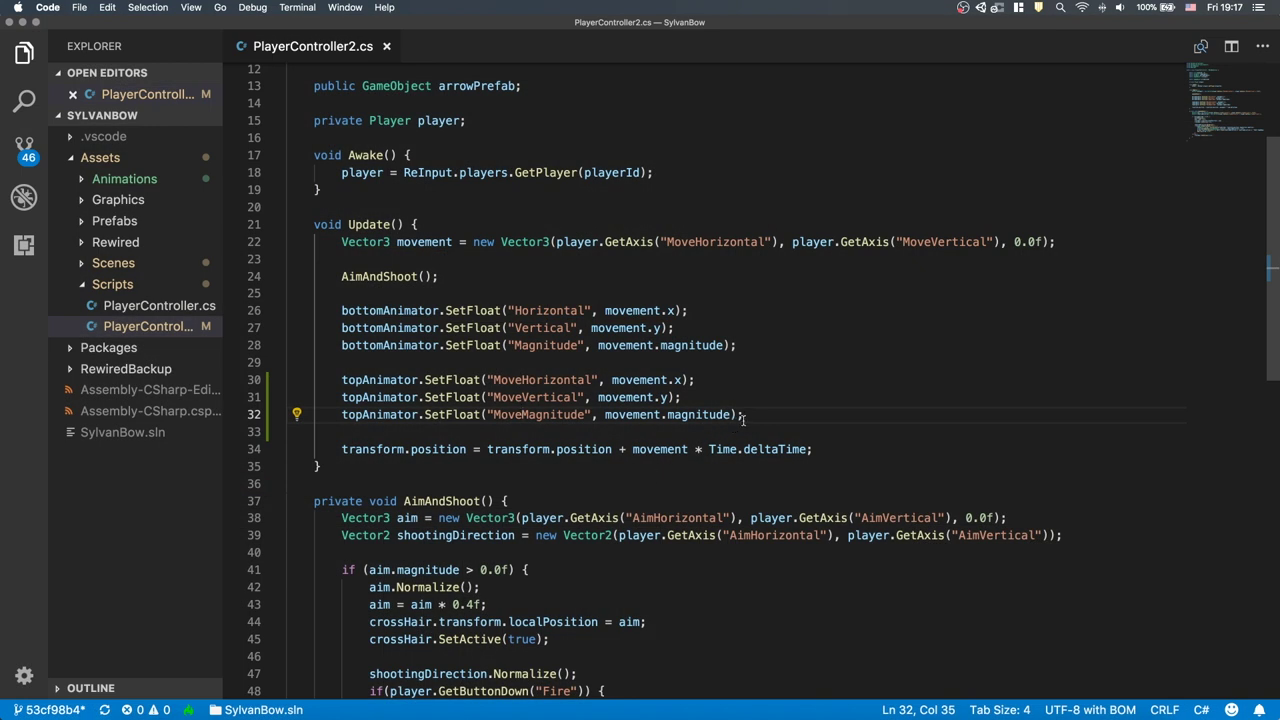
# Step: Duplicate the three topAnimator.SetFloat lines below themselves and rename the copied parameters to AimHorizontal, AimVertical and AimMagnitude
pyautogui.scroll(-3, 737, 346)
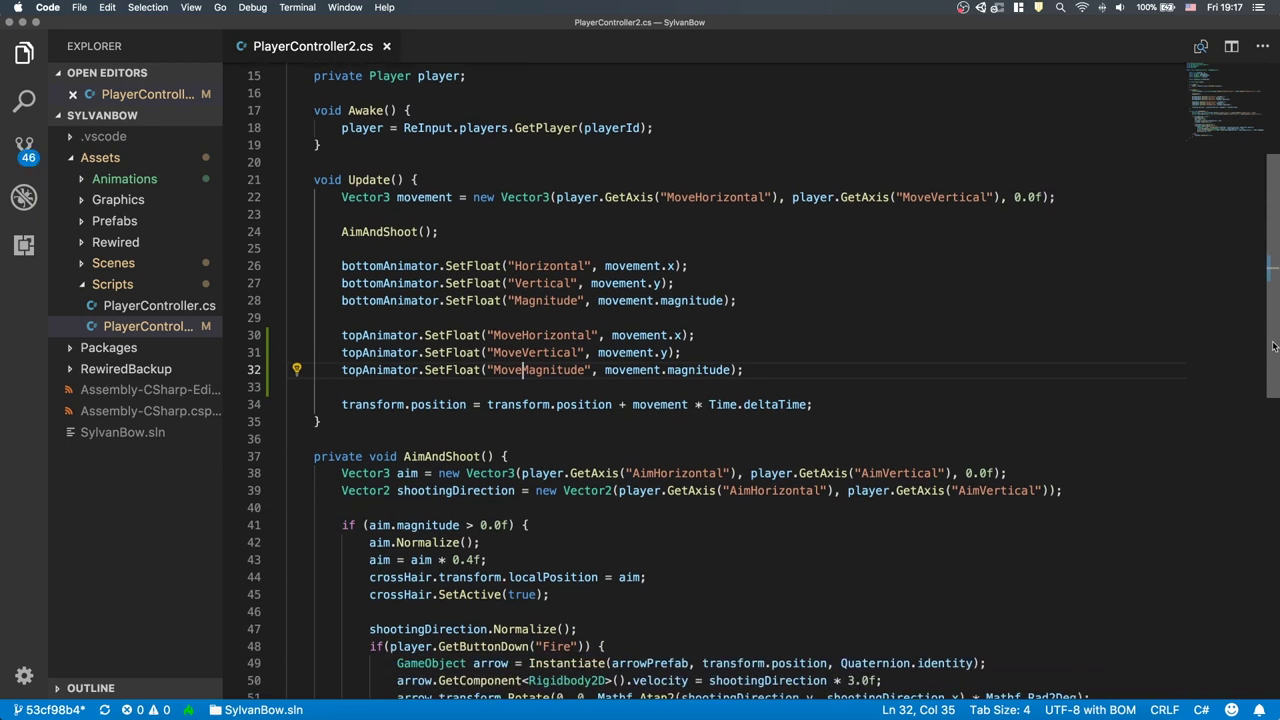
pyautogui.moveTo(762, 331); pyautogui.dragTo(337, 294)
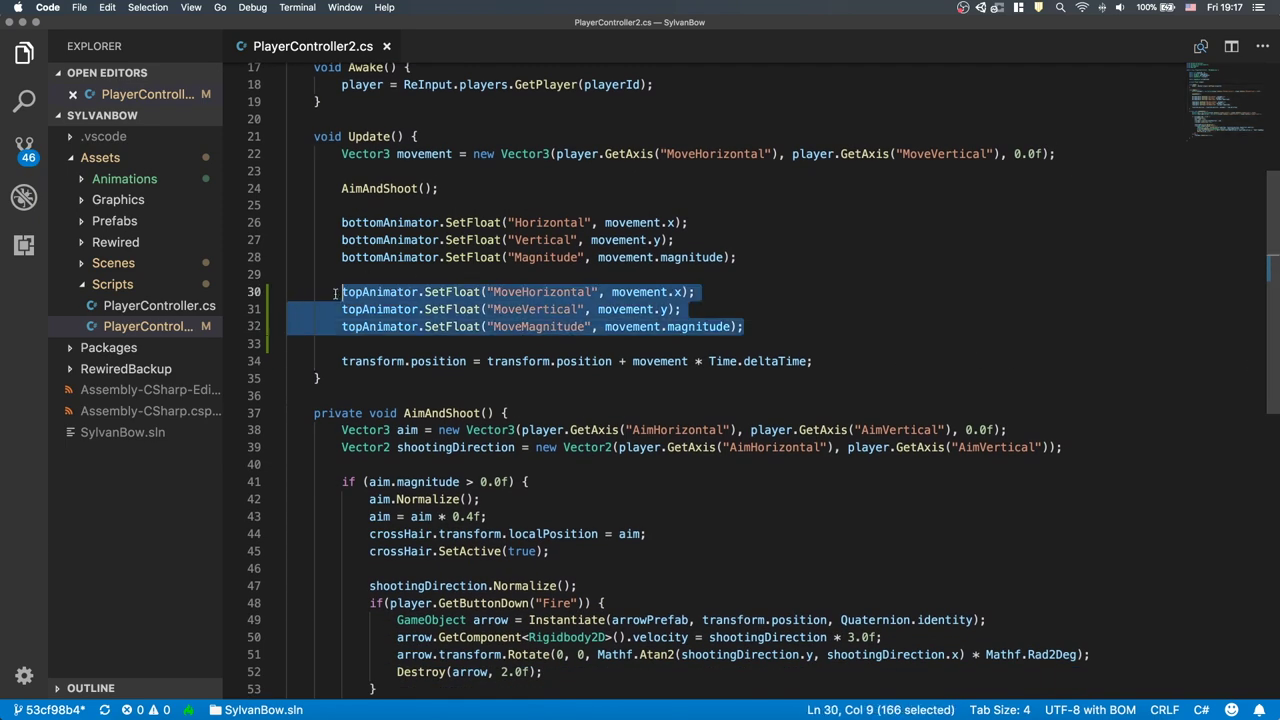
pyautogui.press('super+c')
pyautogui.click(754, 327)
pyautogui.press('Return')
pyautogui.press('Return')
pyautogui.press('super+v')
pyautogui.moveTo(494, 360); pyautogui.dragTo(493, 395)
pyautogui.write('AimAimAim')
# Step: Copy the Vector3 aim declaration from AimAndShoot into Update, directly below the movement declaration
pyautogui.moveTo(345, 500); pyautogui.dragTo(1017, 500)
pyautogui.click(391, 166)
pyautogui.press('Return')
pyautogui.press('Up')
pyautogui.press('super+v')
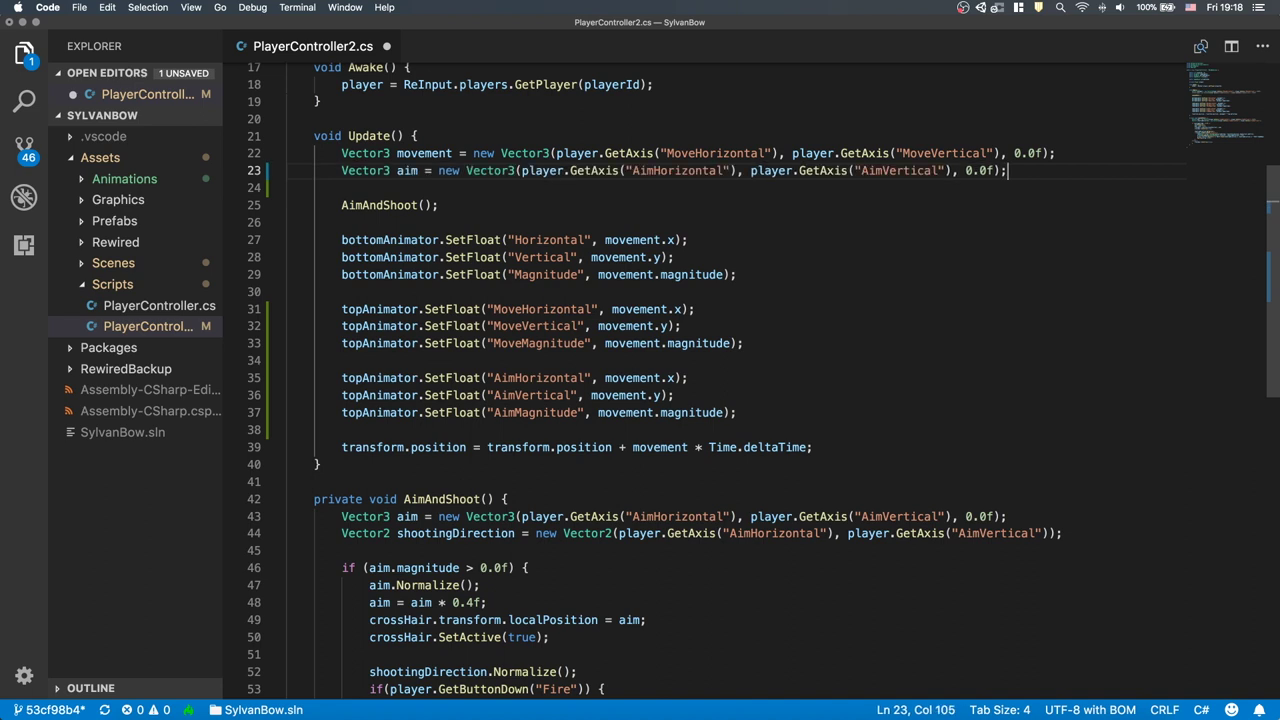
# Step: Replace movement with aim in the AimHorizontal, AimVertical and AimMagnitude SetFloat lines
pyautogui.doubleClick(632, 378)
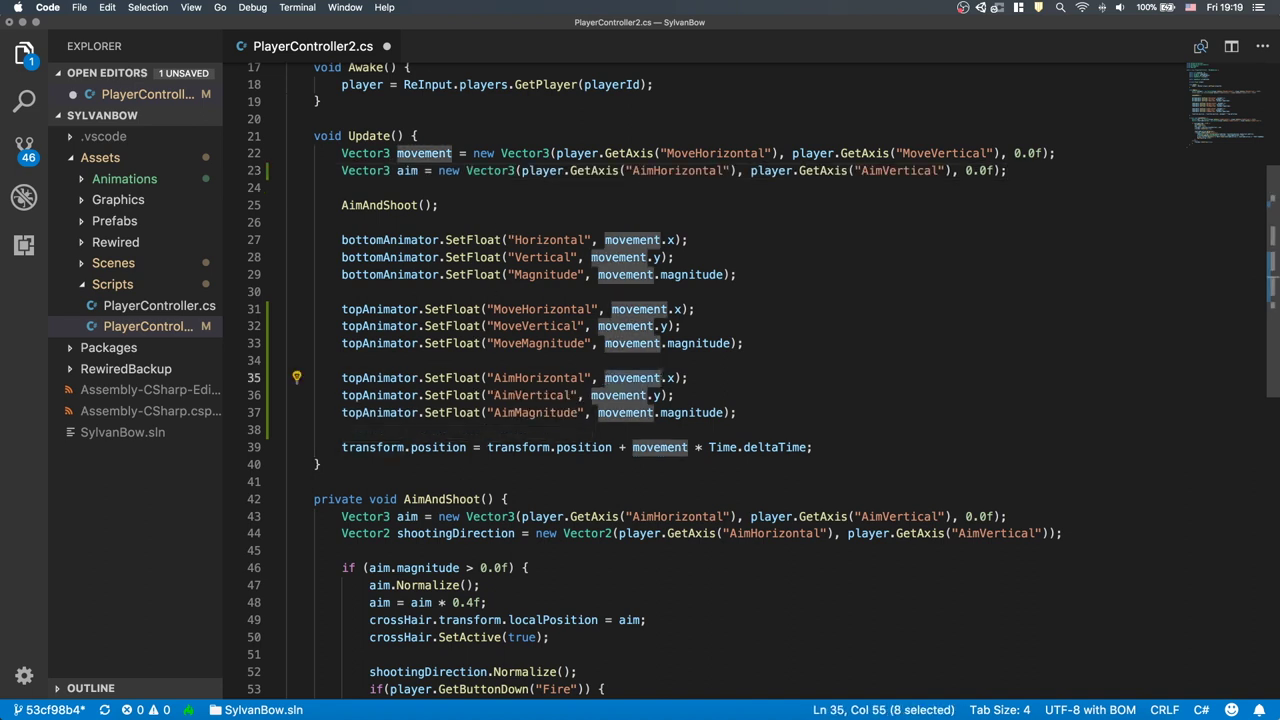
pyautogui.write('aim')
pyautogui.doubleClick(619, 395)
pyautogui.write('aim')
pyautogui.doubleClick(625, 412)
pyautogui.write('aim')
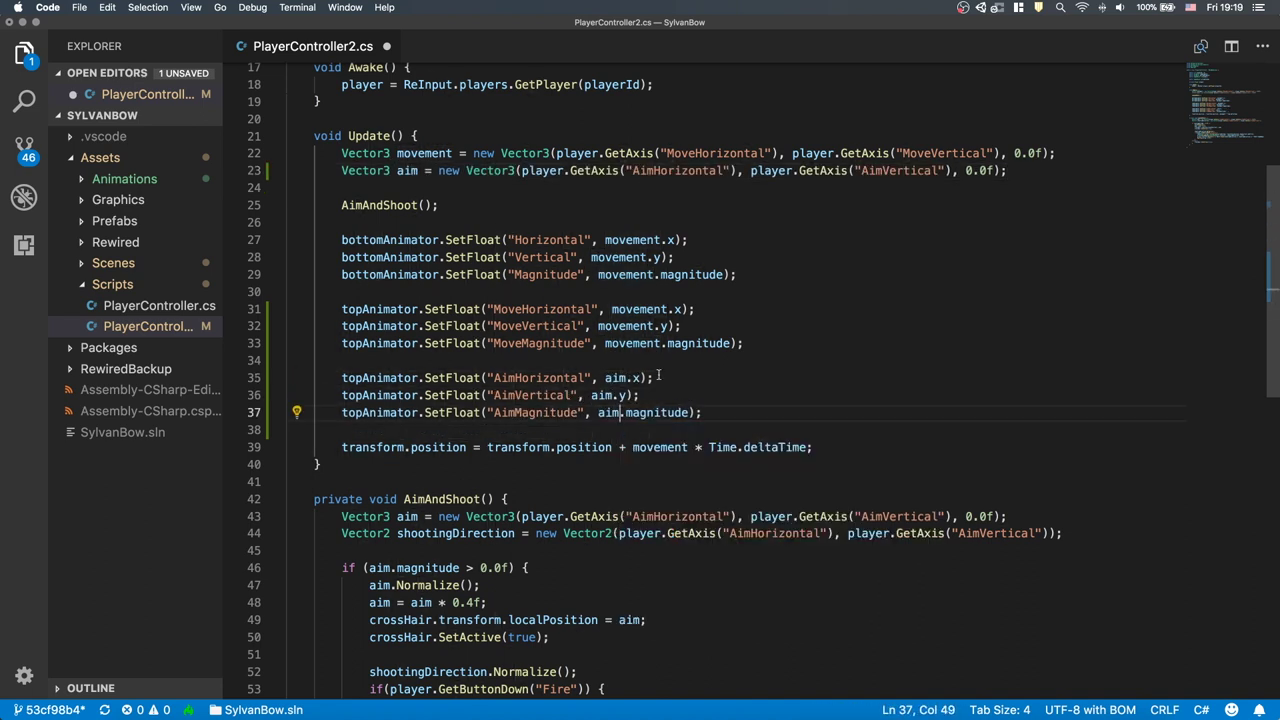
# Step: Add the line topAnimator.SetBool("Aim", player.GetButton("Fire")); below the AimMagnitude line in Update
pyautogui.scroll(-1, 689, 390)
pyautogui.press('Return')
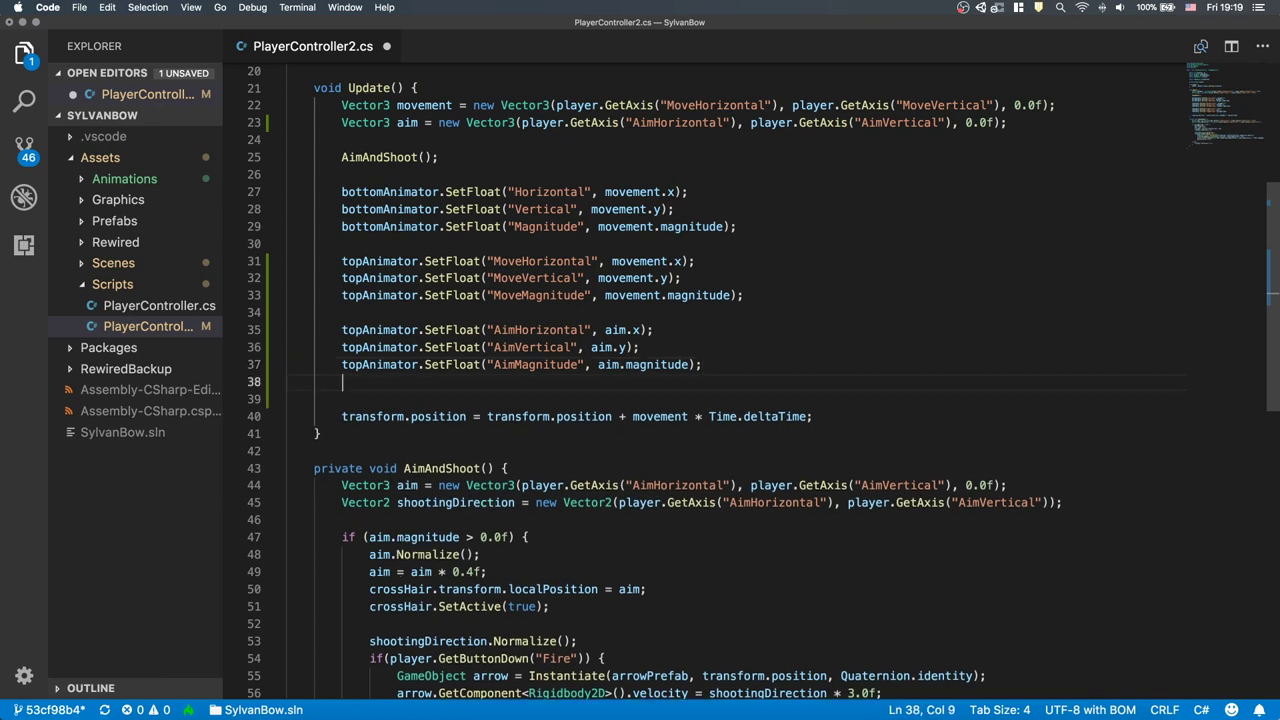
pyautogui.write('topAnimator.SetBool("Aim", ')
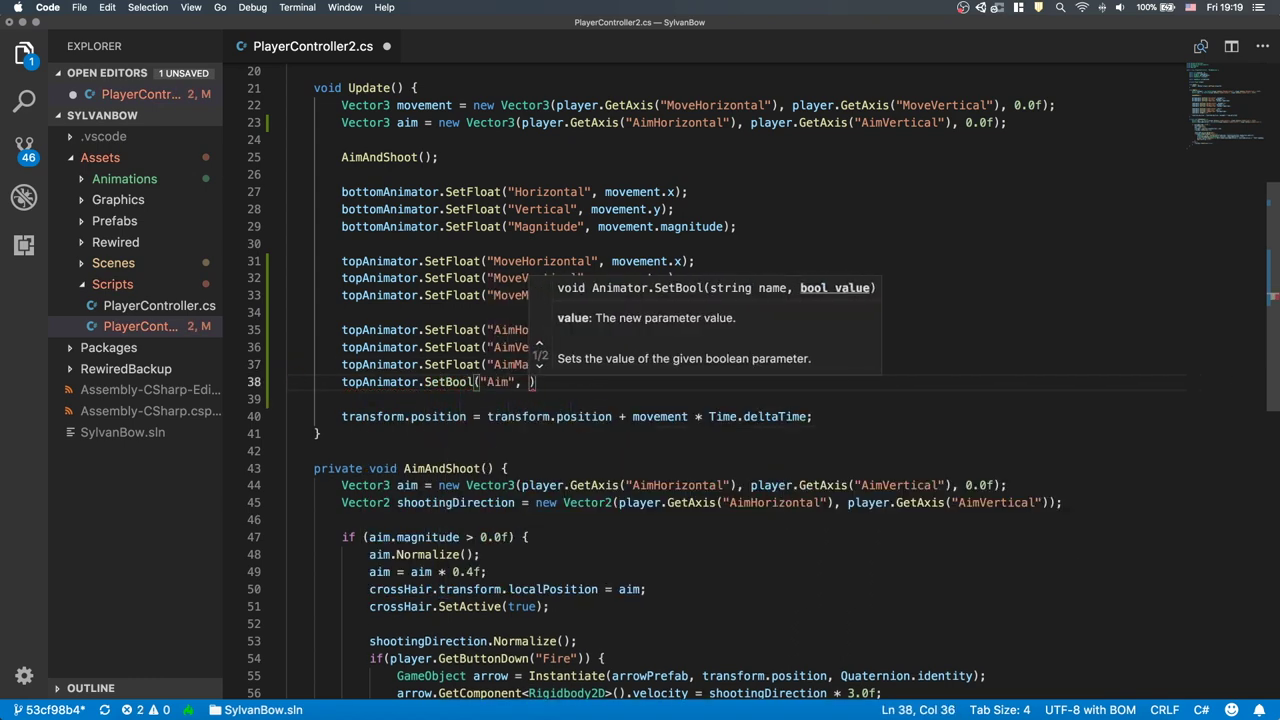
pyautogui.write('player.GetButton')
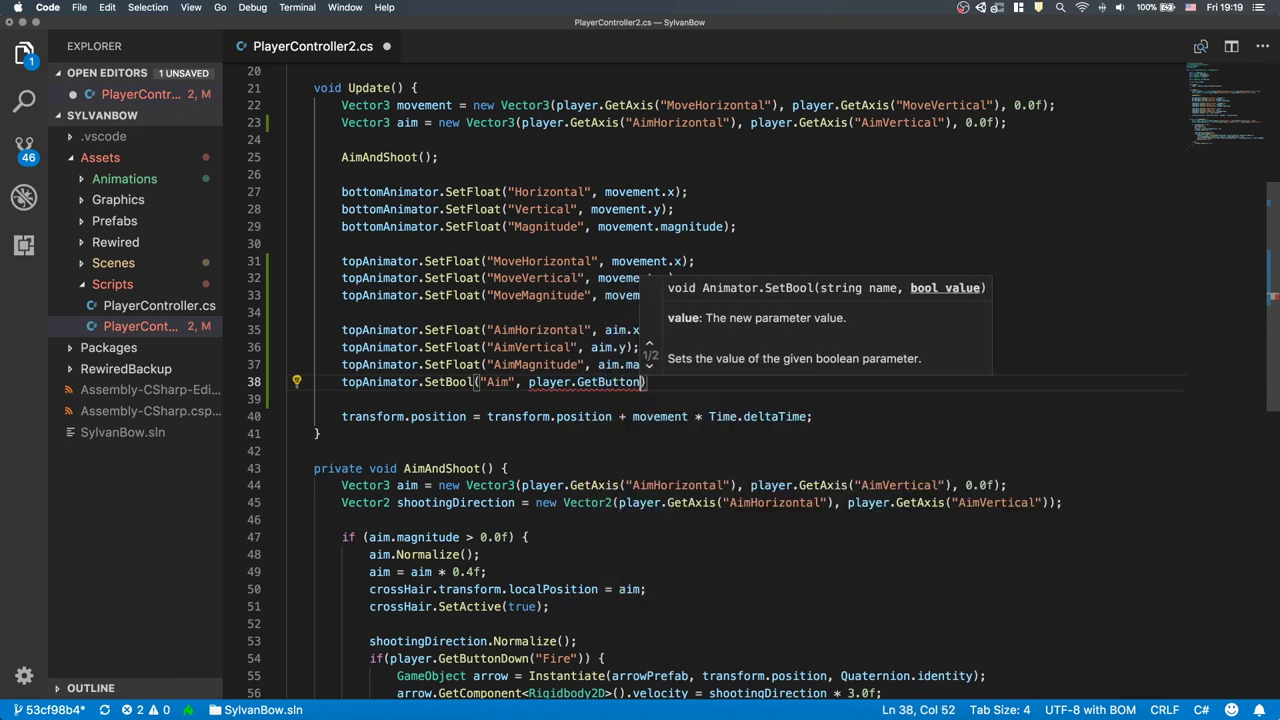
pyautogui.write('("Fire"));')
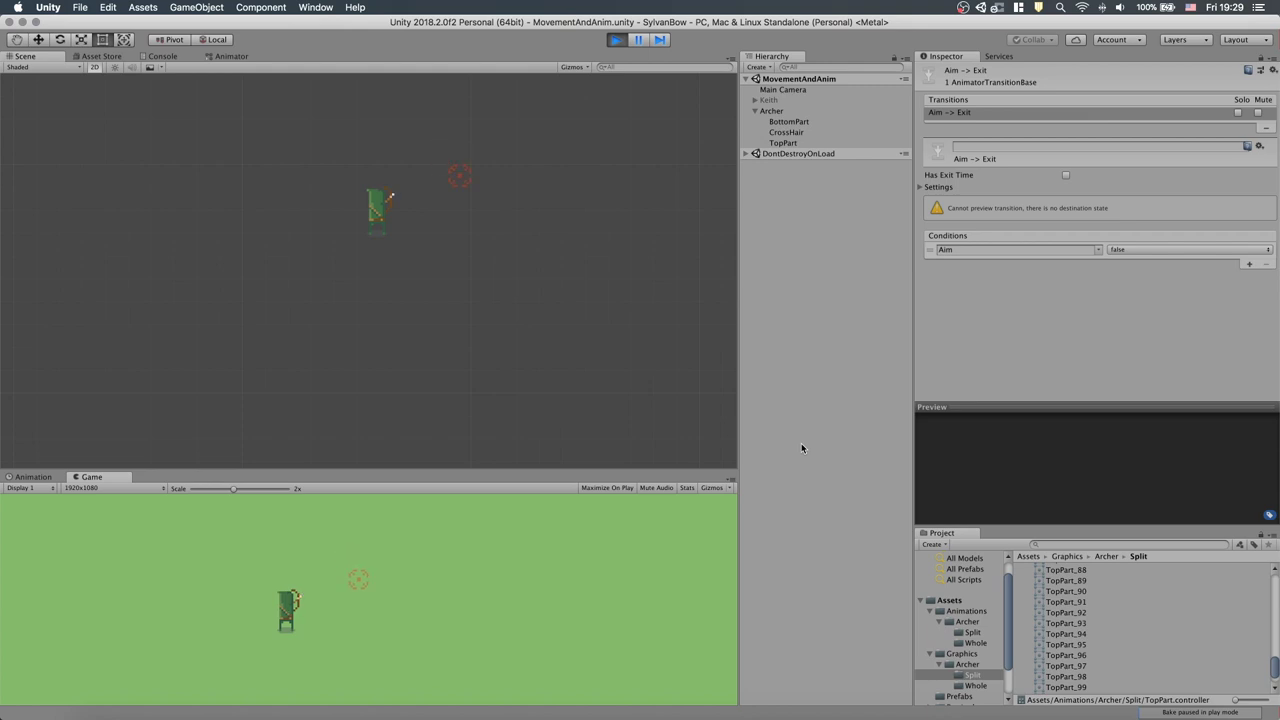
# Step: Play-test the archer in Unity by moving, aiming and firing arrows in different directions
pyautogui.press('space')
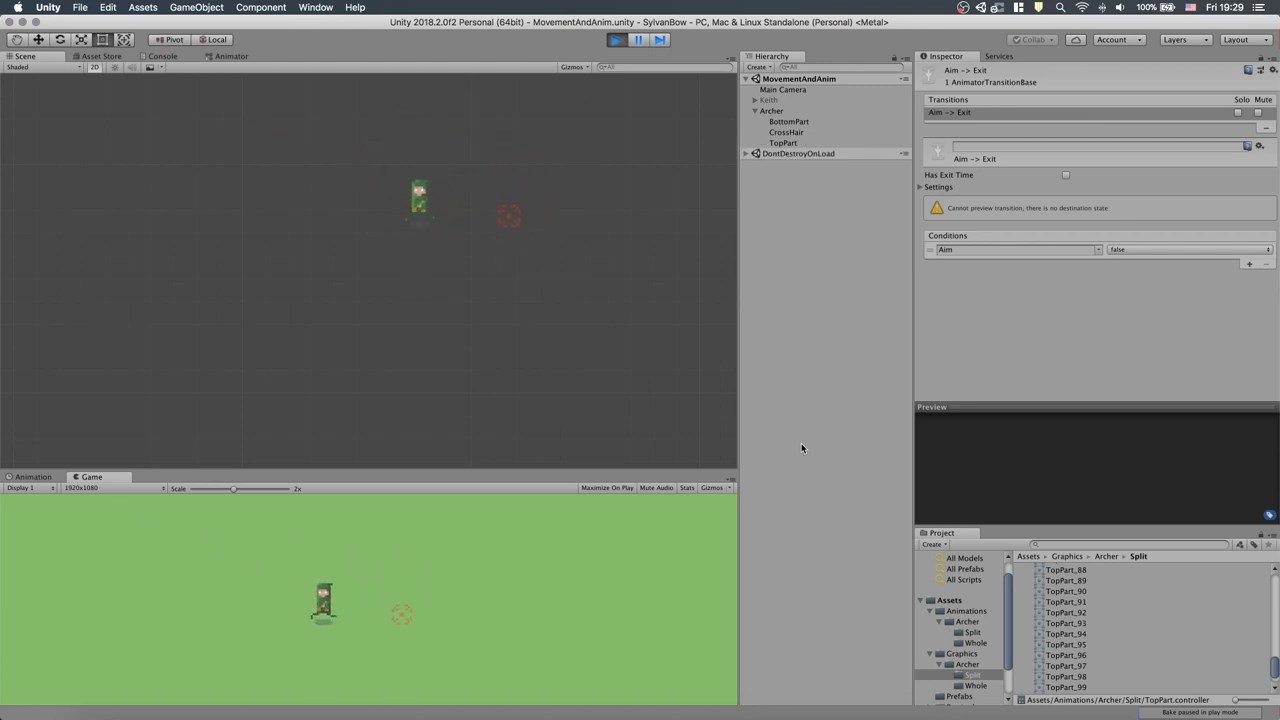
pyautogui.press('space')
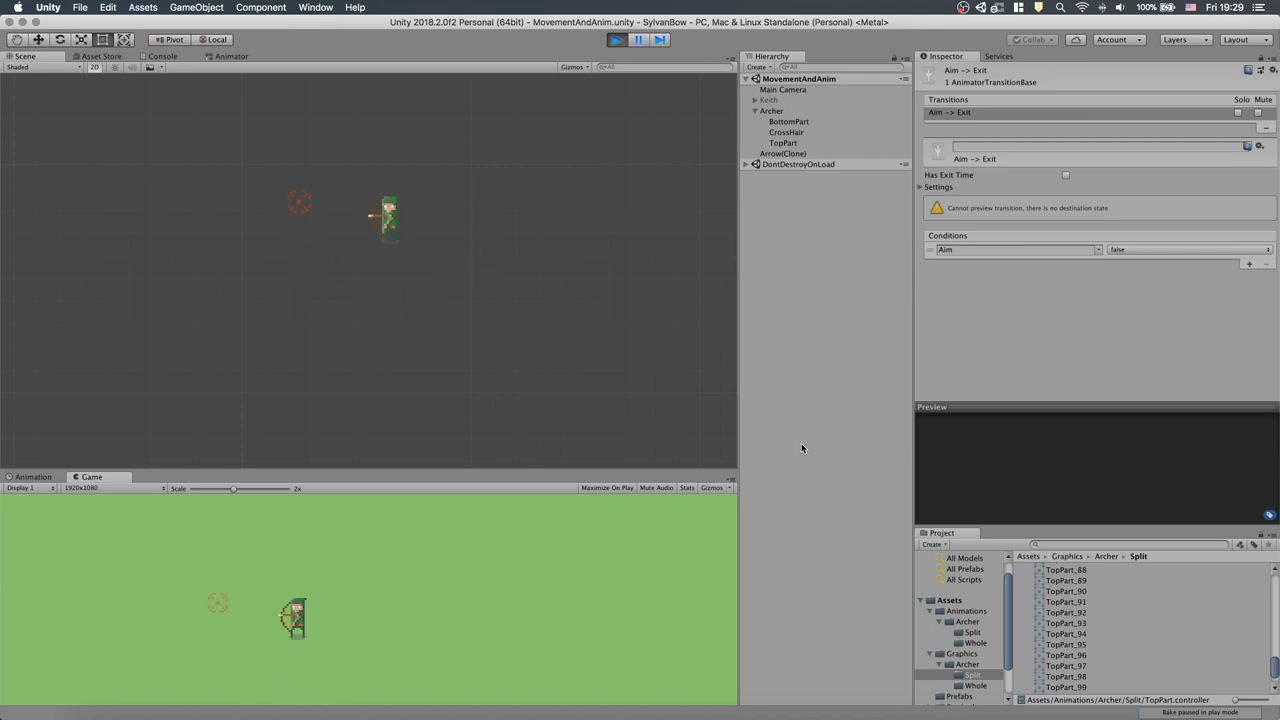
pyautogui.press('space')
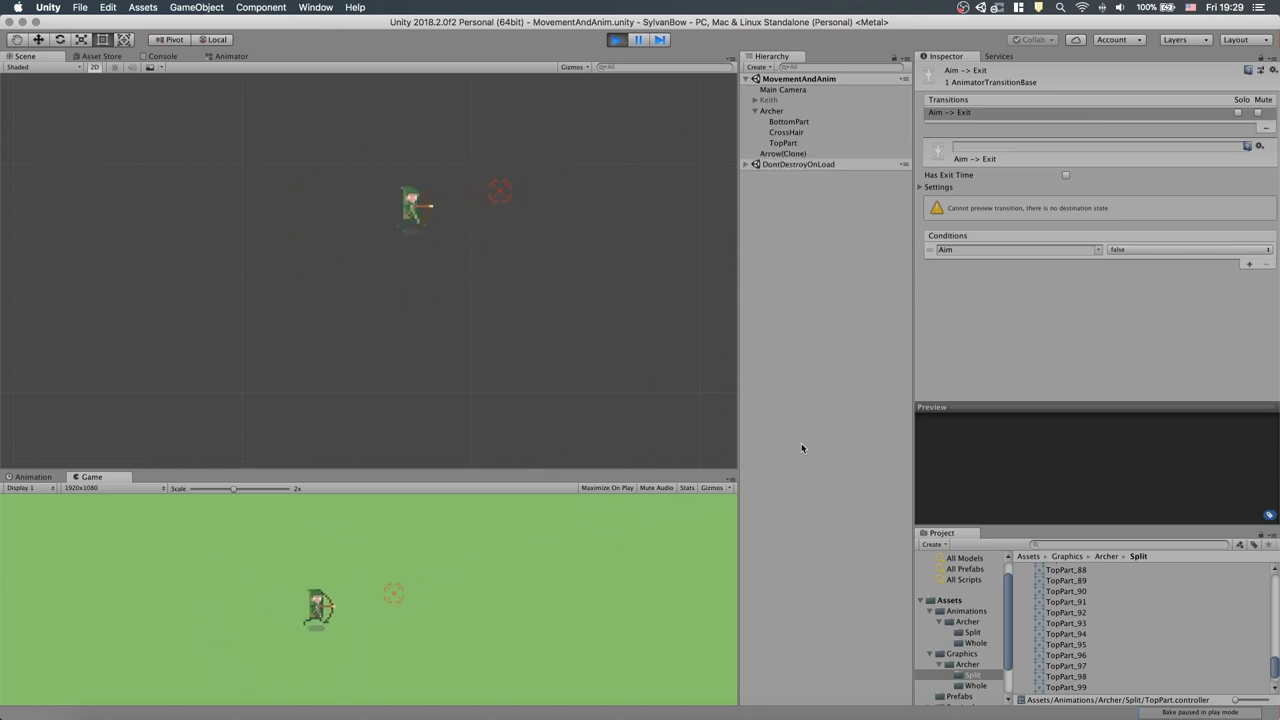
pyautogui.press('Left')
pyautogui.press('Down')
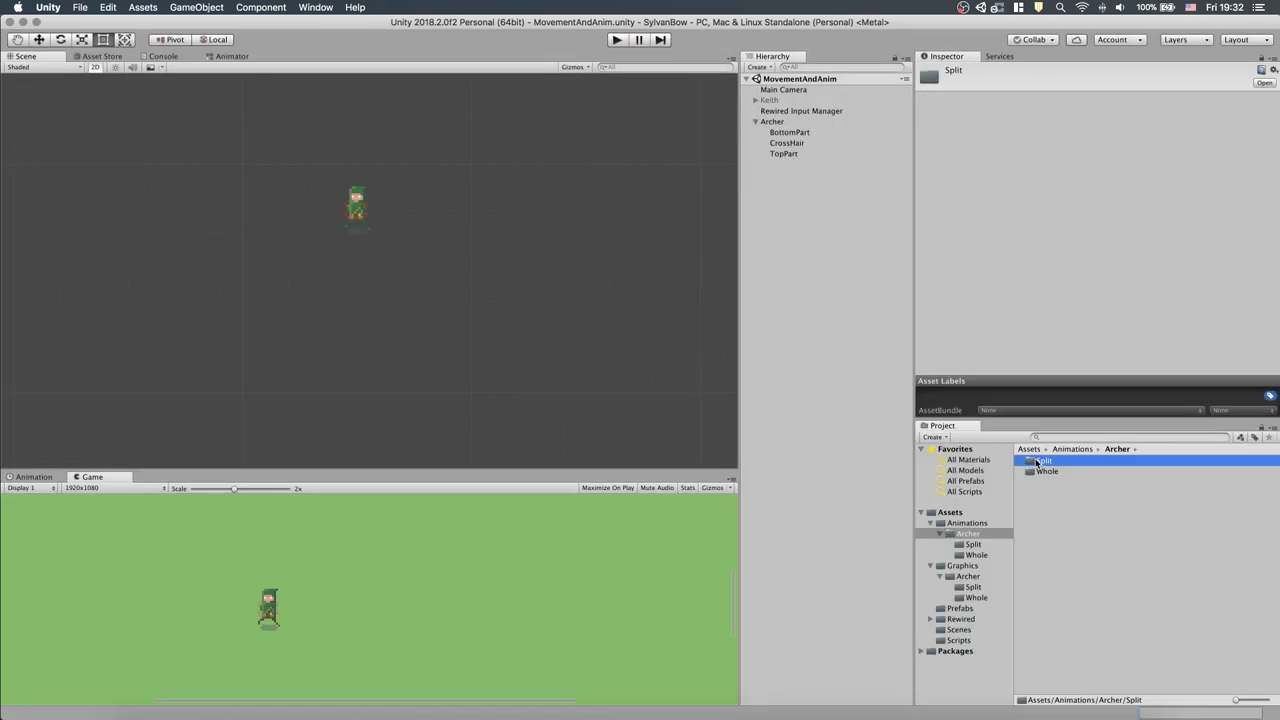
# Step: Turn off Loop Time for the TopAimDown, TopAimLeft and TopAimLeftDown animation clips and select TopAimLeftUp
pyautogui.click(1060, 574)
pyautogui.click(1067, 112)
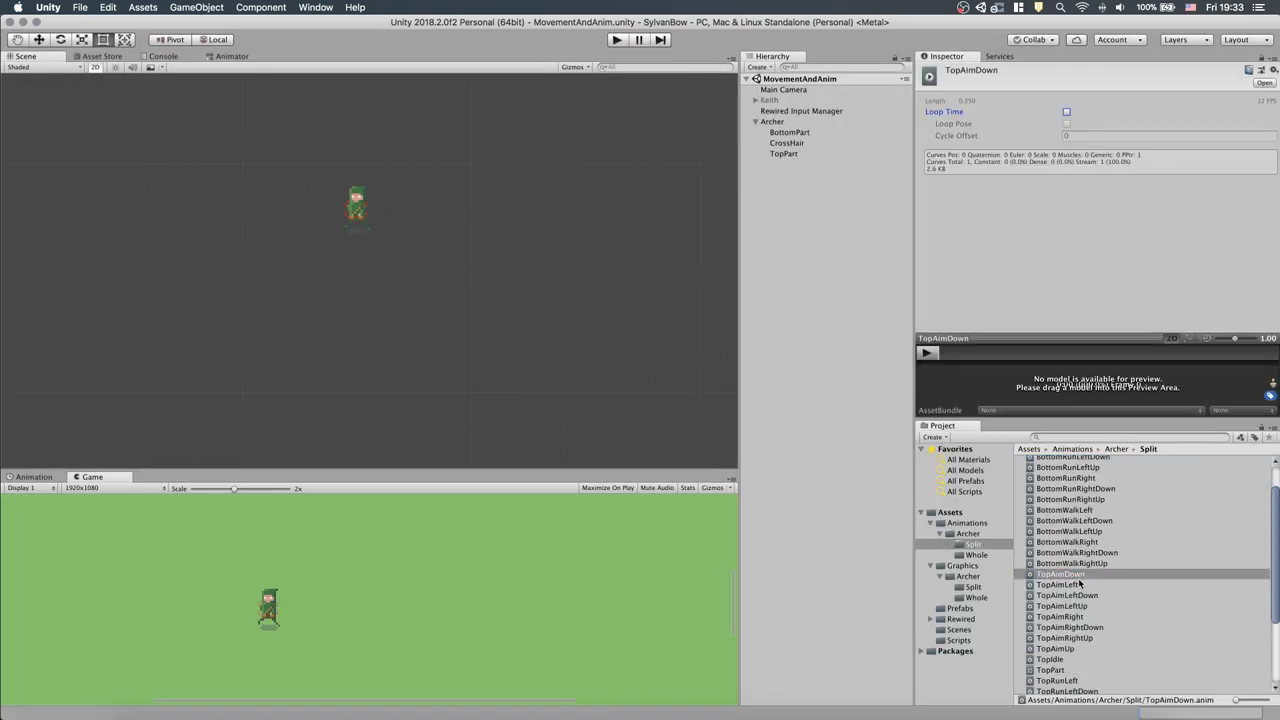
pyautogui.click(1080, 584)
pyautogui.click(1067, 112)
pyautogui.click(1082, 596)
pyautogui.click(1066, 112)
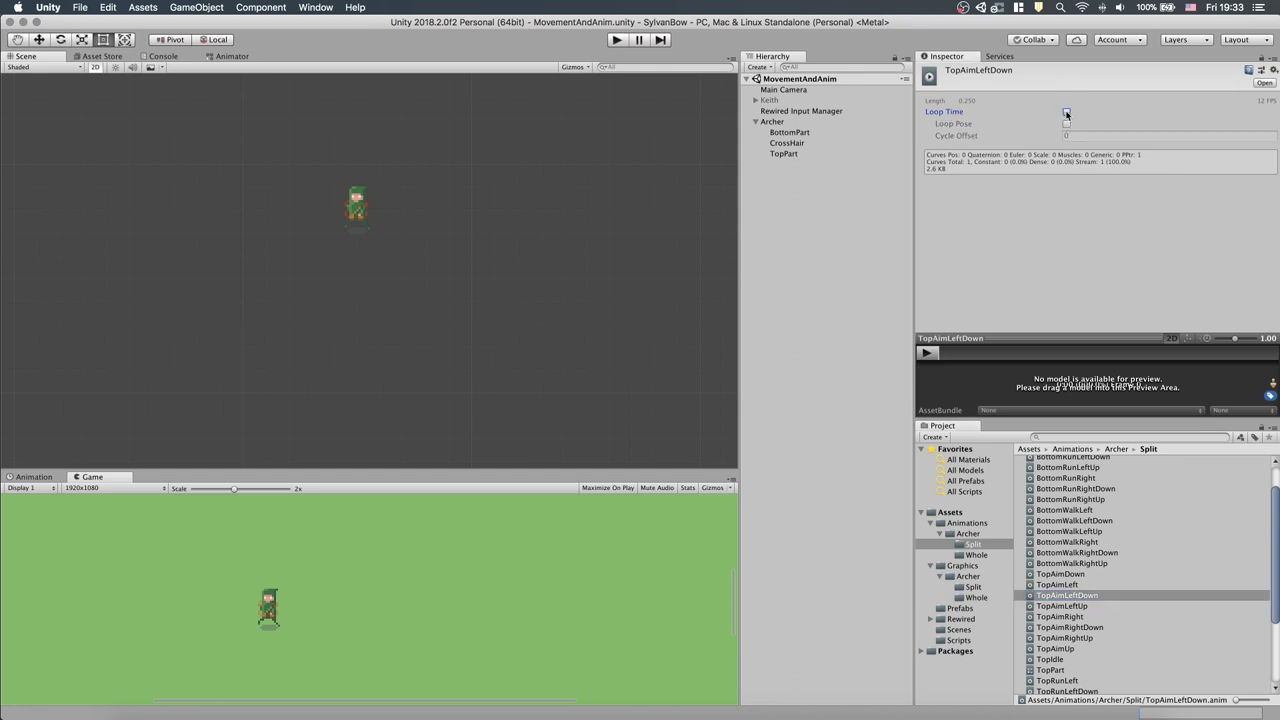
pyautogui.click(1072, 607)
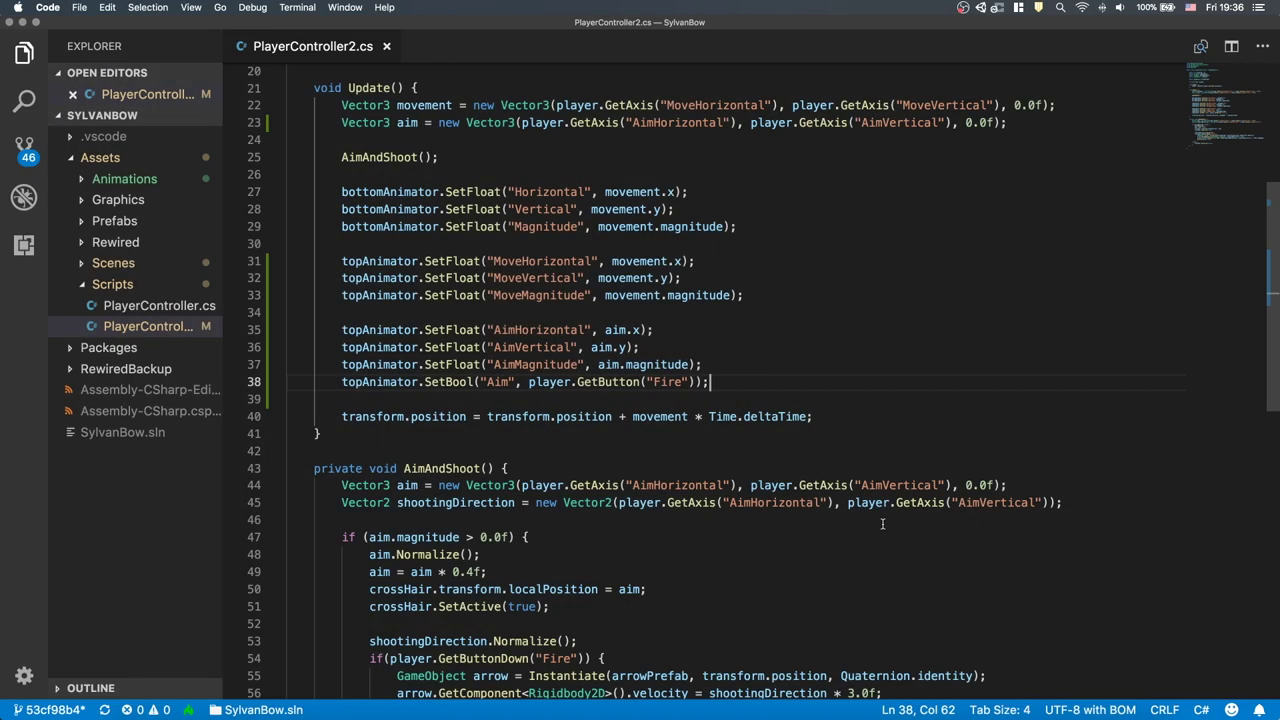
# Step: In the AimAndShoot method of PlayerController2.cs, change the Fire check from GetButtonDown to GetButtonUp
pyautogui.scroll(-4, 882, 523)
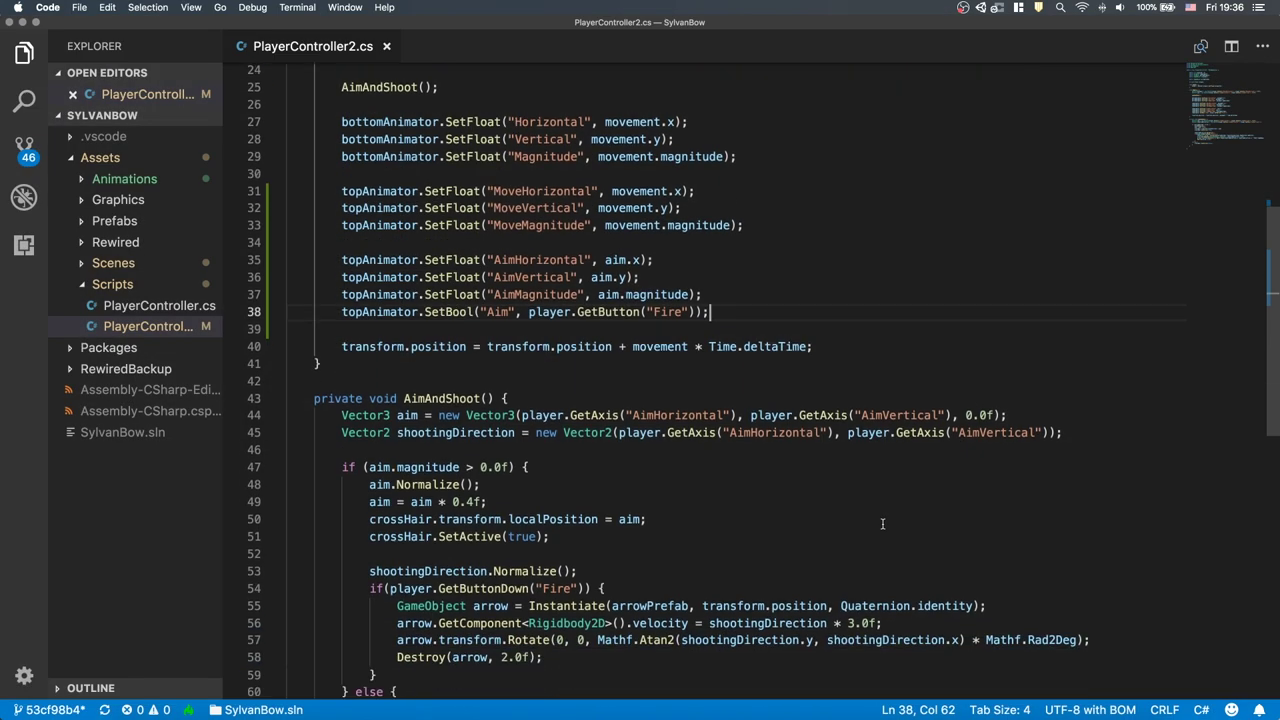
pyautogui.click(530, 434)
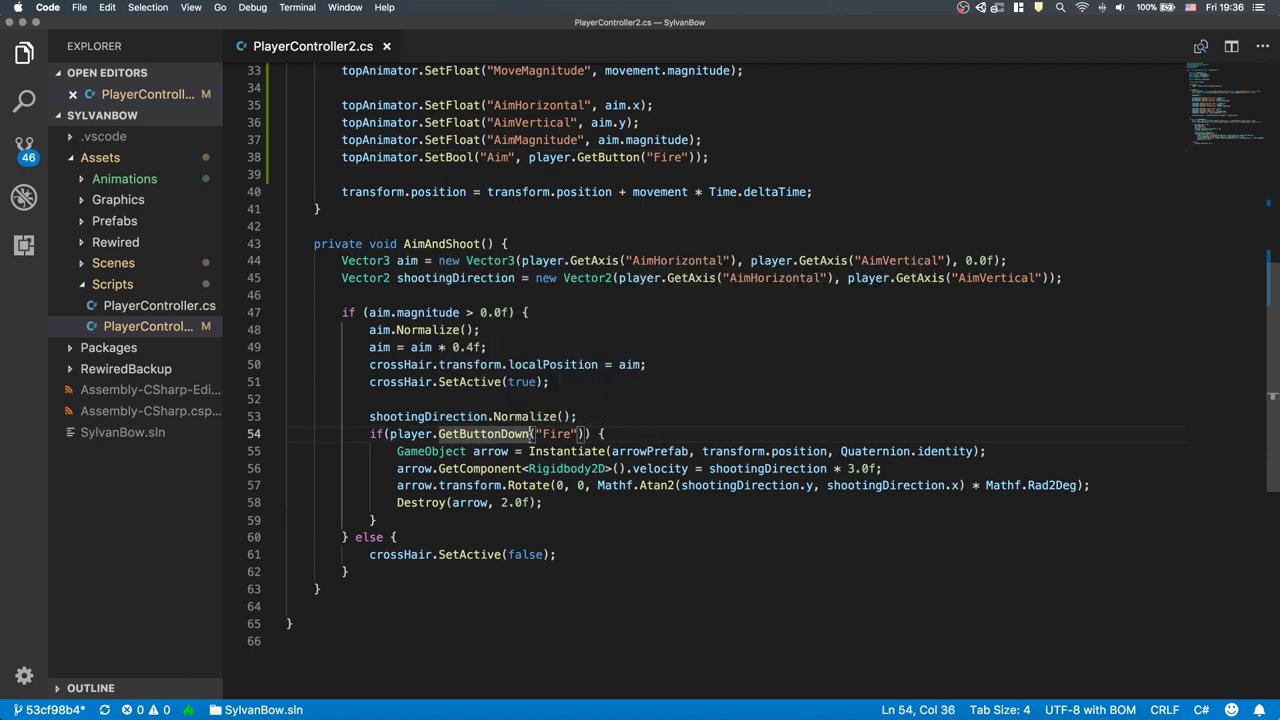
pyautogui.press('BackSpace')
pyautogui.press('BackSpace')
pyautogui.press('BackSpace')
pyautogui.press('BackSpace')
pyautogui.write('Up')
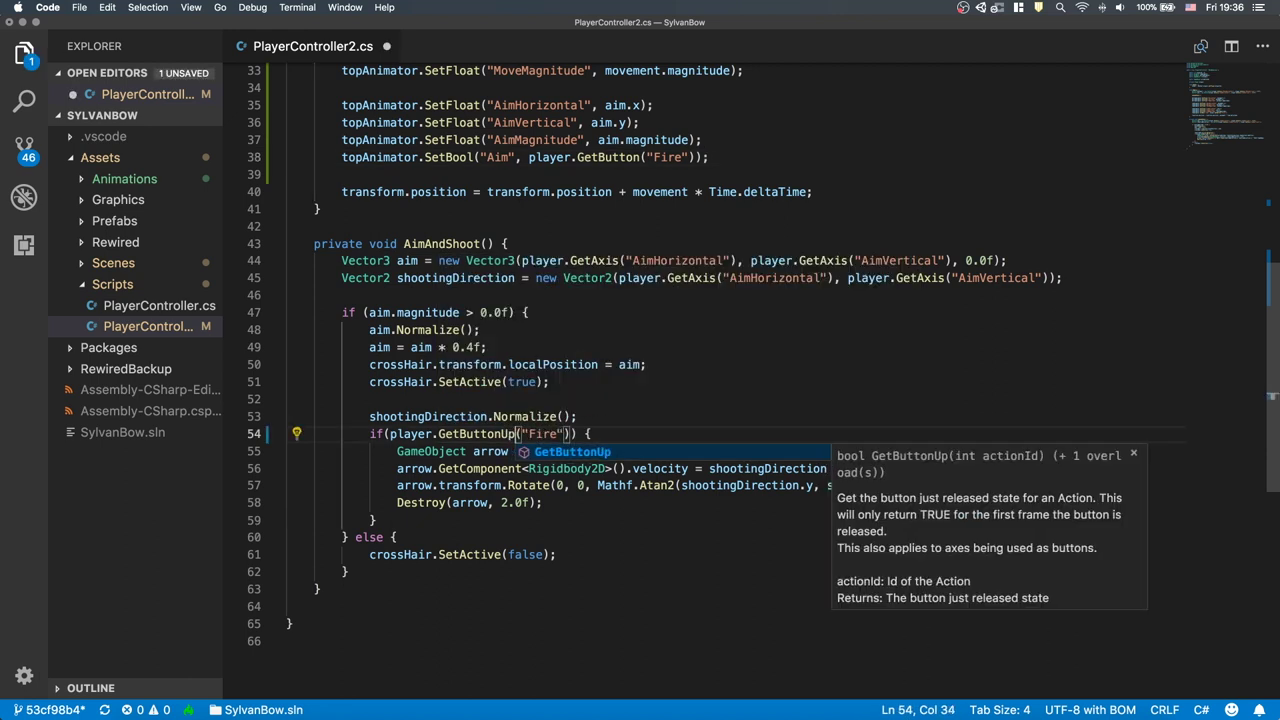
pyautogui.press('Escape')
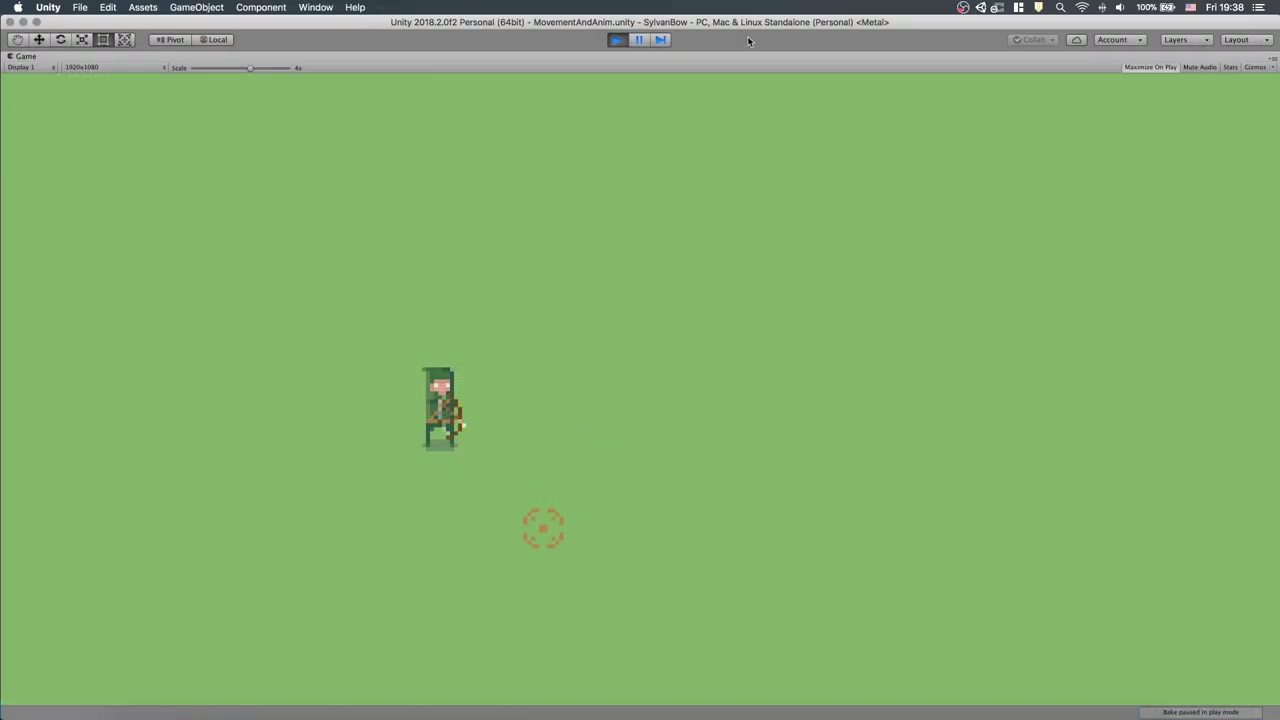
# Step: Play-test the archer in the maximized Unity game view, running around while drawing the bow and releasing arrows in several directions
pyautogui.press('ctrl')
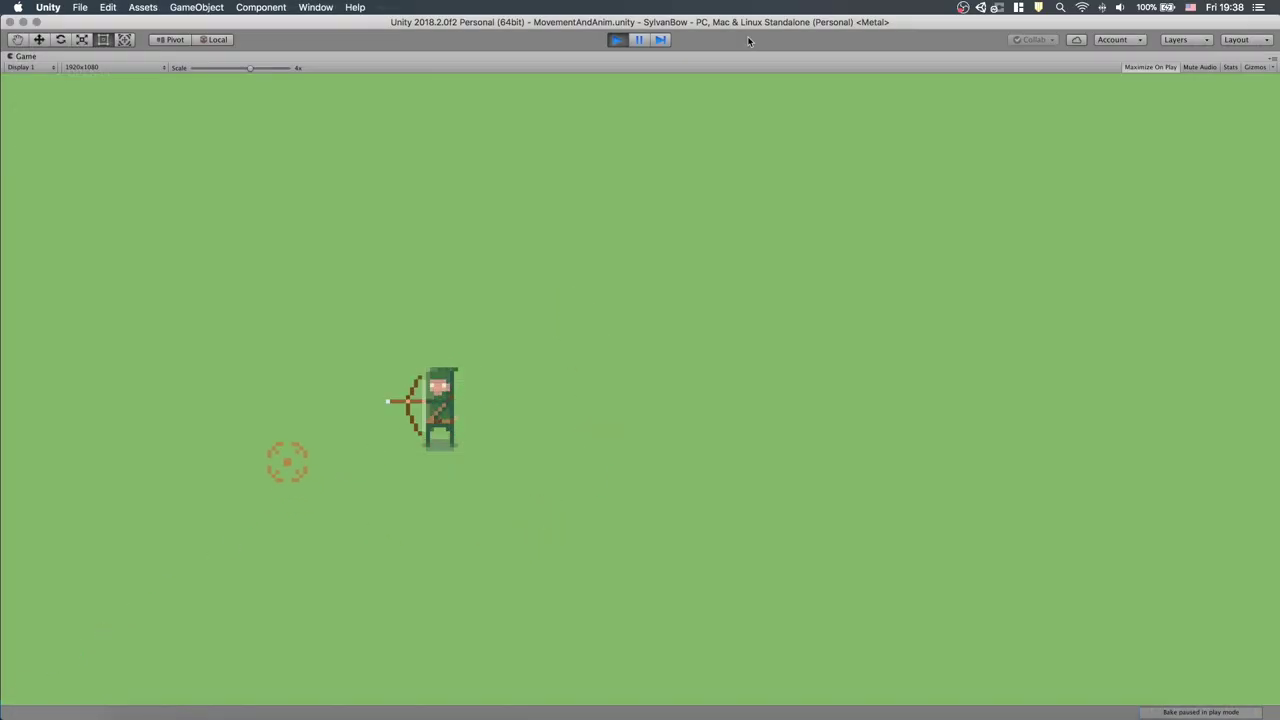
pyautogui.press('d')
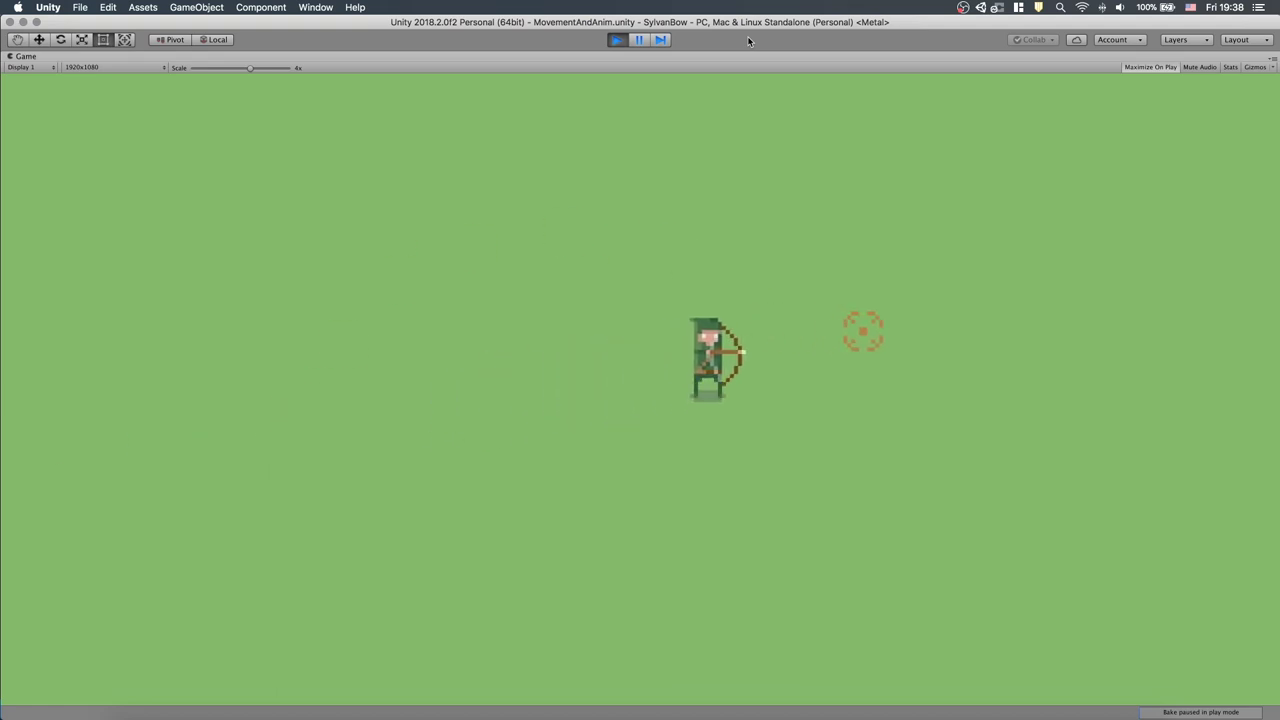
pyautogui.press('a')
pyautogui.press('ctrl')
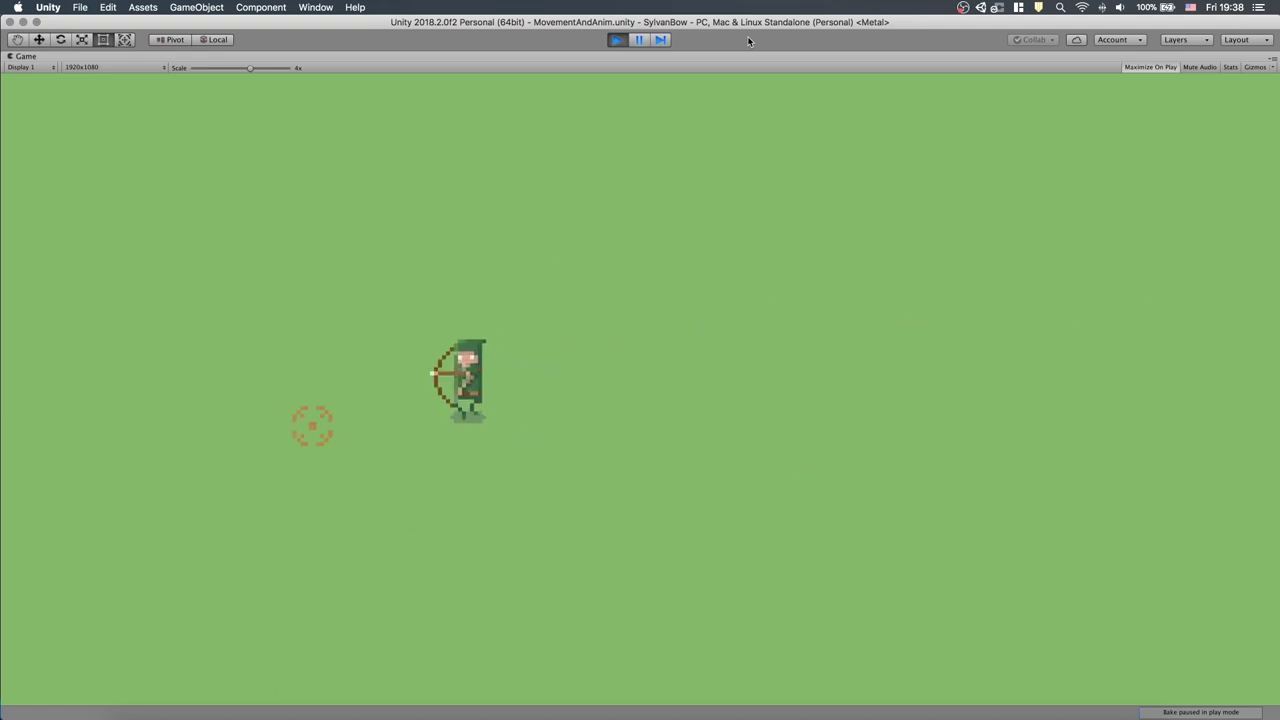
pyautogui.press('s')
pyautogui.press('d')
pyautogui.press('w')
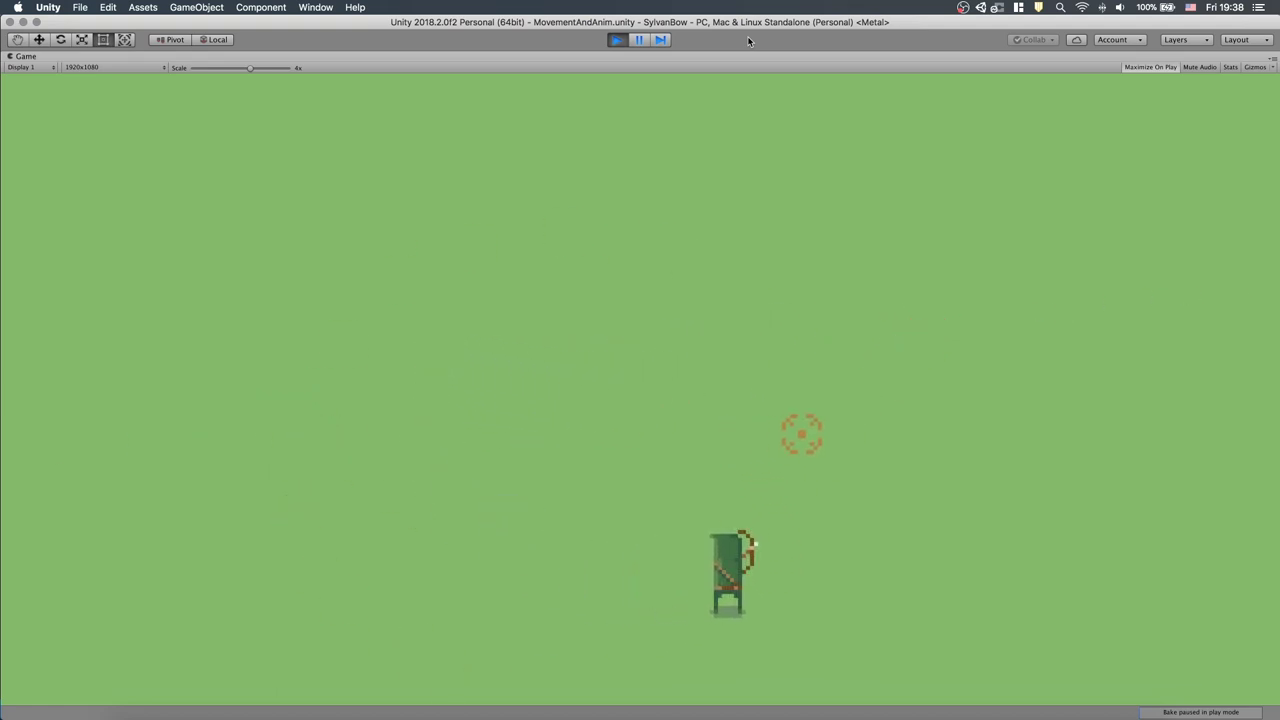
pyautogui.press('a')
pyautogui.press('a')
pyautogui.press('w')
pyautogui.press('ctrl')
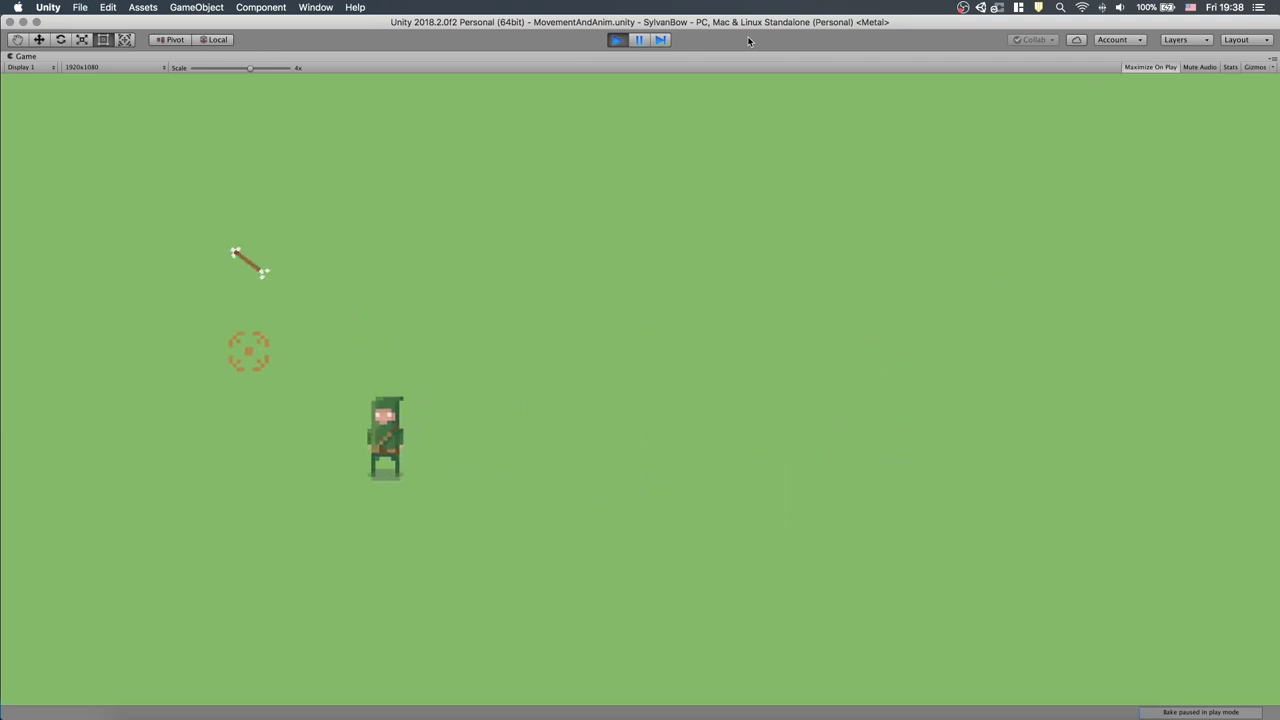
pyautogui.press('s')
pyautogui.press('d')
pyautogui.press('w')
pyautogui.press('ctrl')
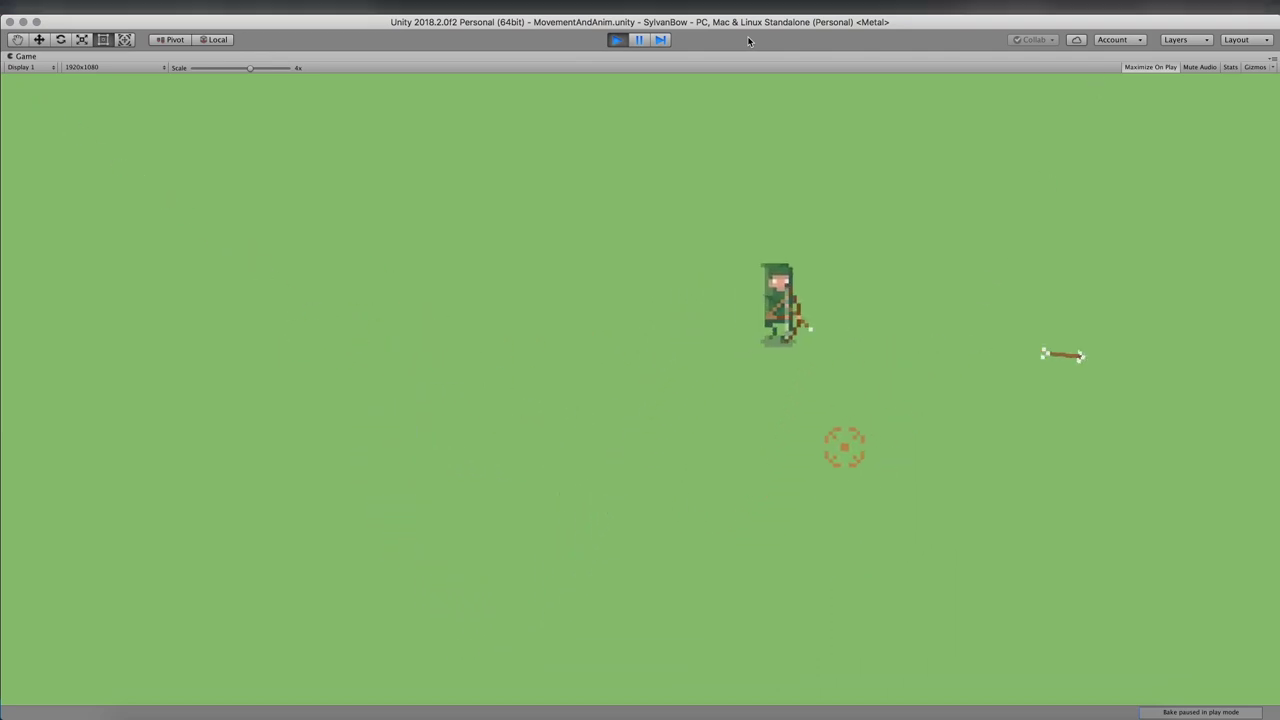